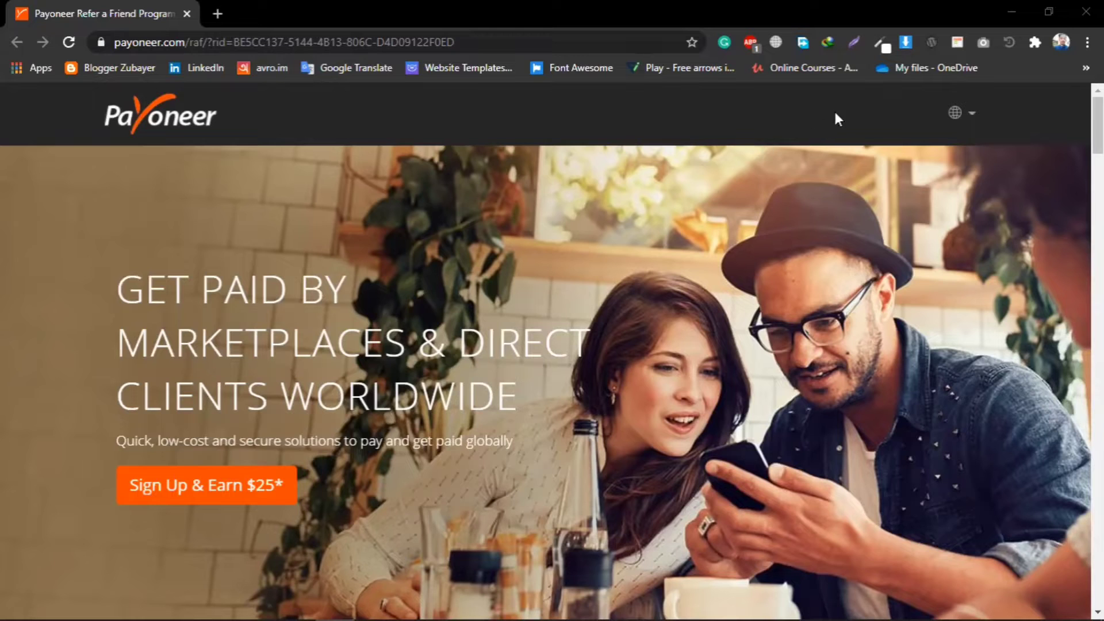
Start the Payoneer sign-up from the referral offer and choose Freelancer, Service Provider or SMB.
{"action": "left_click", "coordinate": [199, 488]}
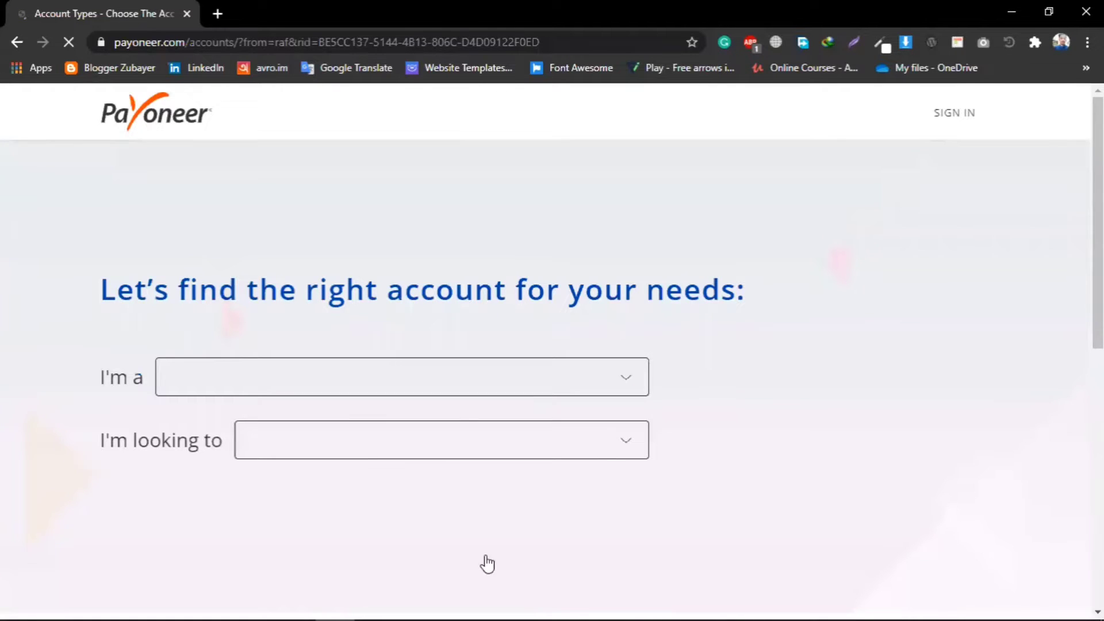
{"action": "mouse_move", "coordinate": [508, 595]}
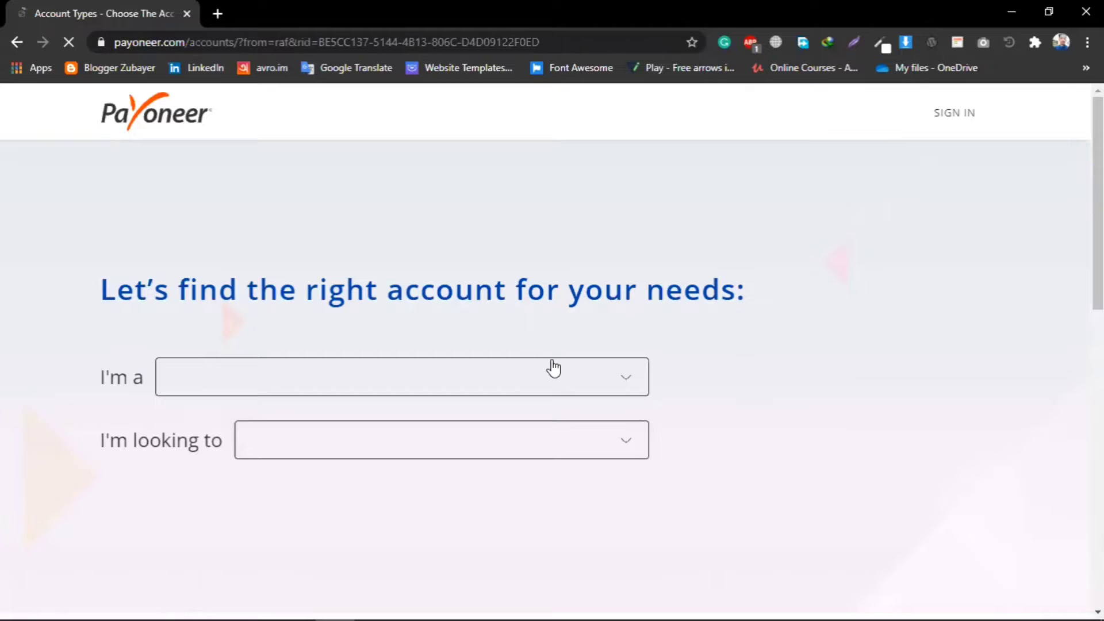
{"action": "left_click", "coordinate": [624, 381]}
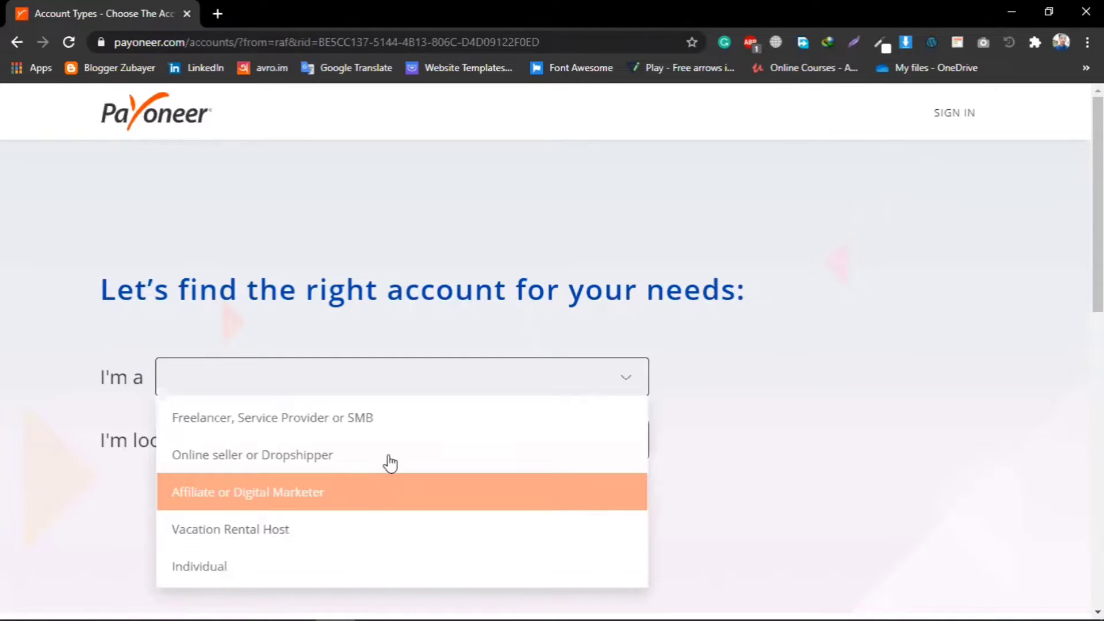
{"action": "left_click", "coordinate": [412, 434]}
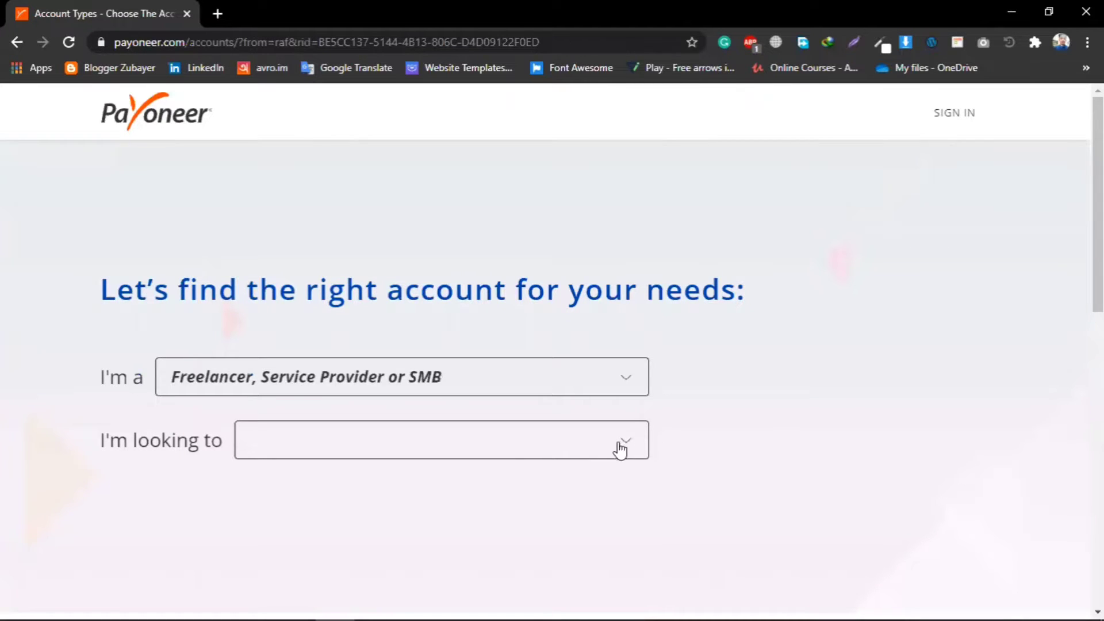
Choose getting paid by international clients or marketplaces, with payment volume Less than $5,000.
{"action": "left_click", "coordinate": [620, 446]}
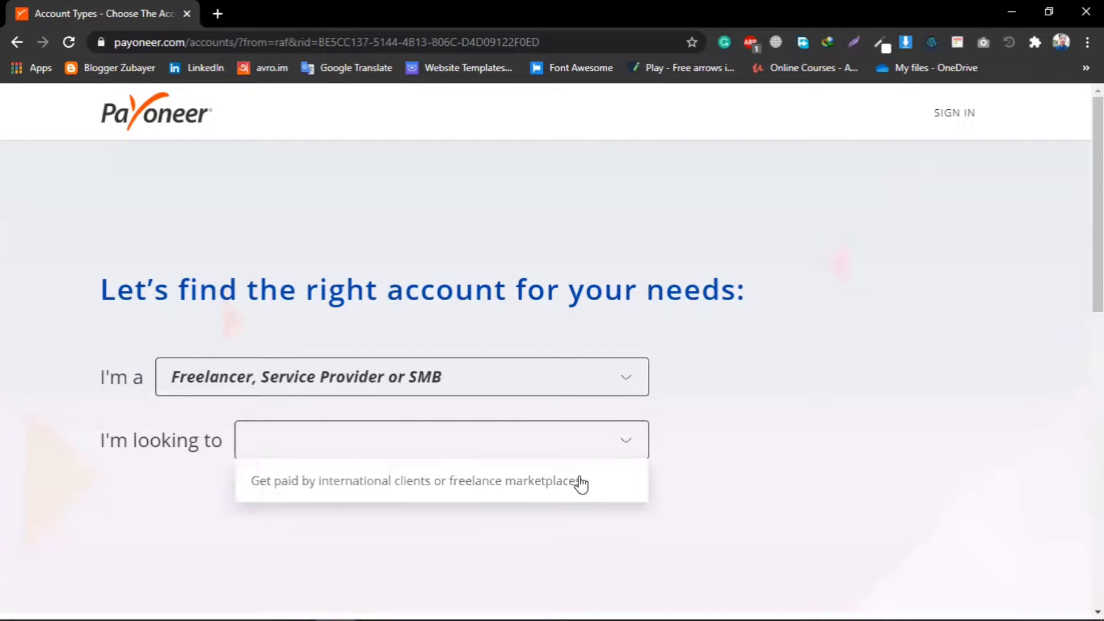
{"action": "left_click", "coordinate": [475, 488]}
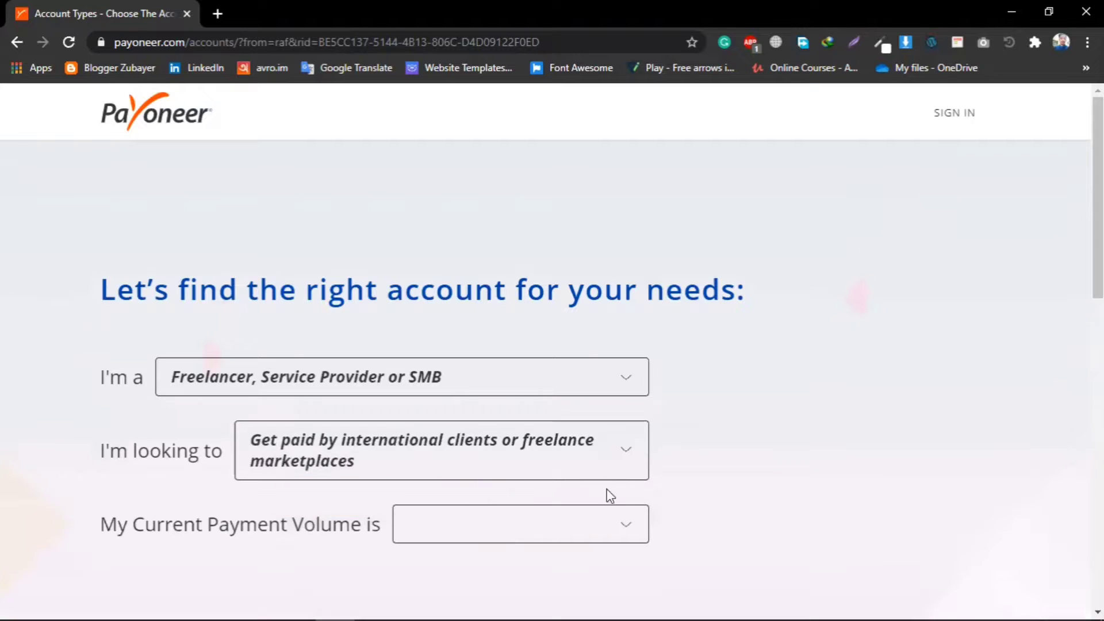
{"action": "scroll", "coordinate": [725, 463], "scroll_direction": "down", "scroll_amount": 3}
{"action": "scroll", "coordinate": [627, 459], "scroll_direction": "up", "scroll_amount": 3}
{"action": "scroll", "coordinate": [624, 454], "scroll_direction": "down", "scroll_amount": 1}
{"action": "left_click", "coordinate": [627, 452]}
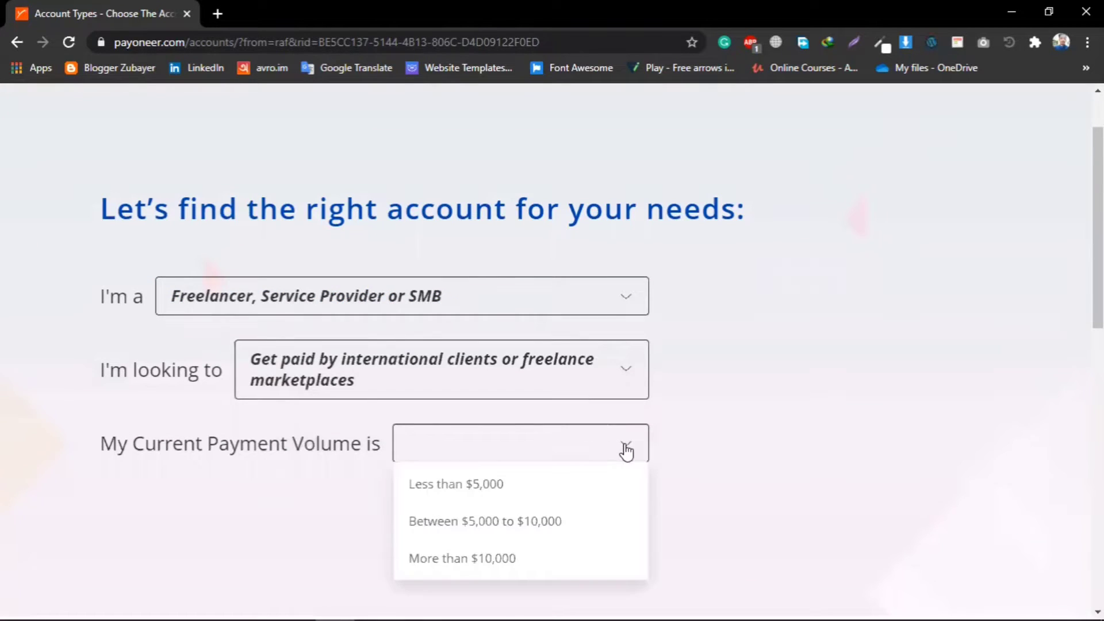
{"action": "left_click", "coordinate": [513, 484]}
Register for the recommended Freelancer, Agency or Service Provider account.
{"action": "scroll", "coordinate": [619, 433], "scroll_direction": "down", "scroll_amount": 3}
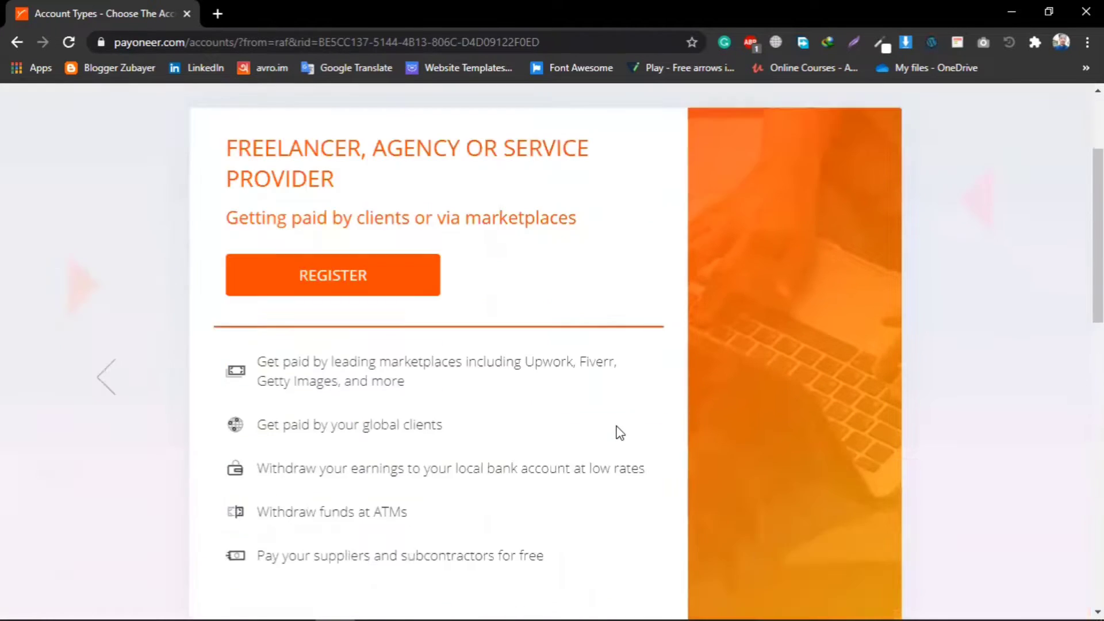
{"action": "scroll", "coordinate": [612, 436], "scroll_direction": "down", "scroll_amount": 4}
{"action": "scroll", "coordinate": [591, 483], "scroll_direction": "up", "scroll_amount": 4}
{"action": "left_click", "coordinate": [338, 286]}
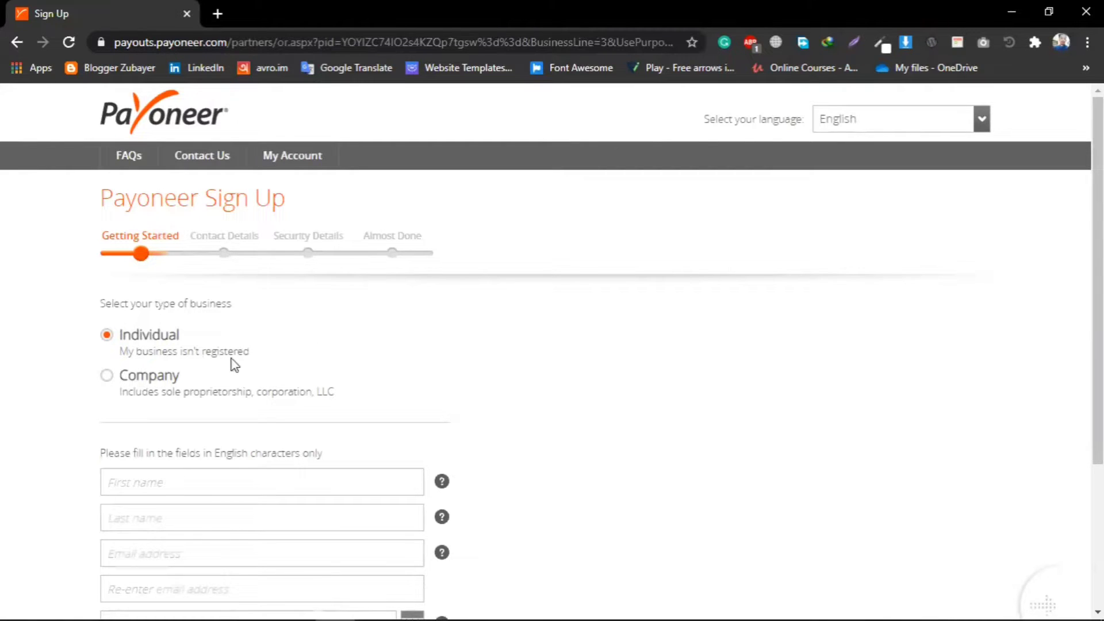
Enter the applicant's first name and last name in the sign-up form.
{"action": "scroll", "coordinate": [232, 362], "scroll_direction": "down", "scroll_amount": 1}
{"action": "scroll", "coordinate": [232, 338], "scroll_direction": "down", "scroll_amount": 1}
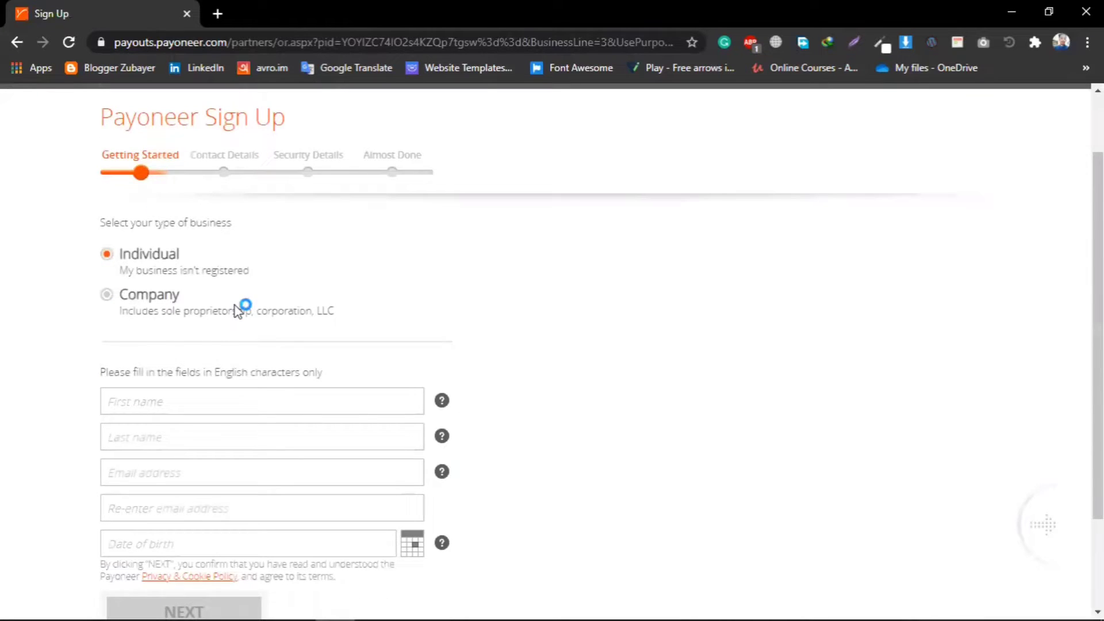
{"action": "scroll", "coordinate": [313, 305], "scroll_direction": "down", "scroll_amount": 2}
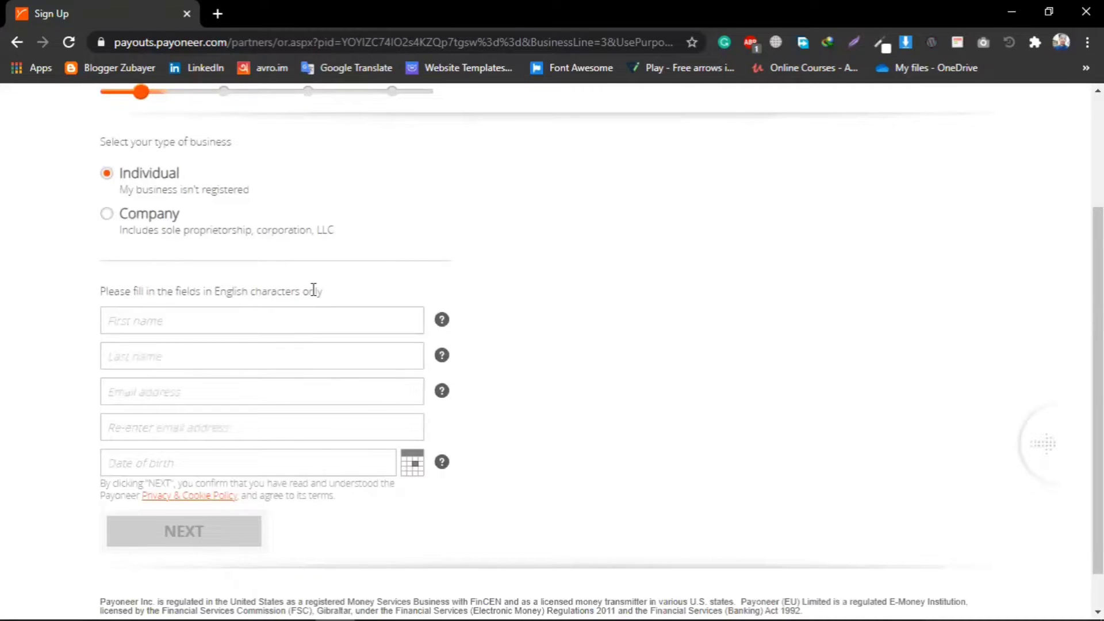
{"action": "left_click", "coordinate": [300, 326]}
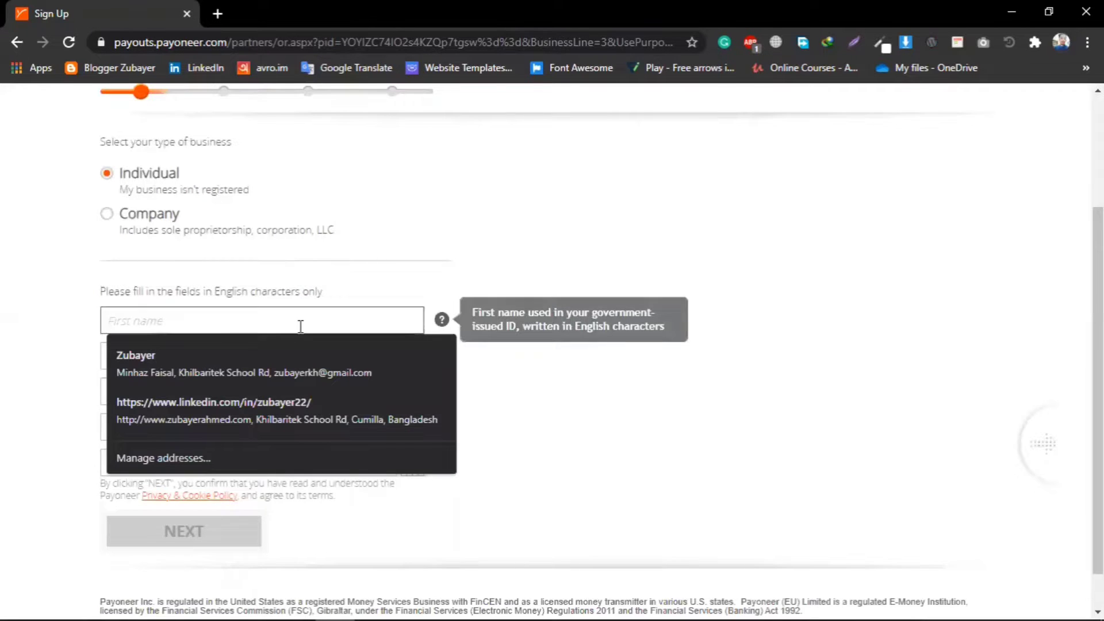
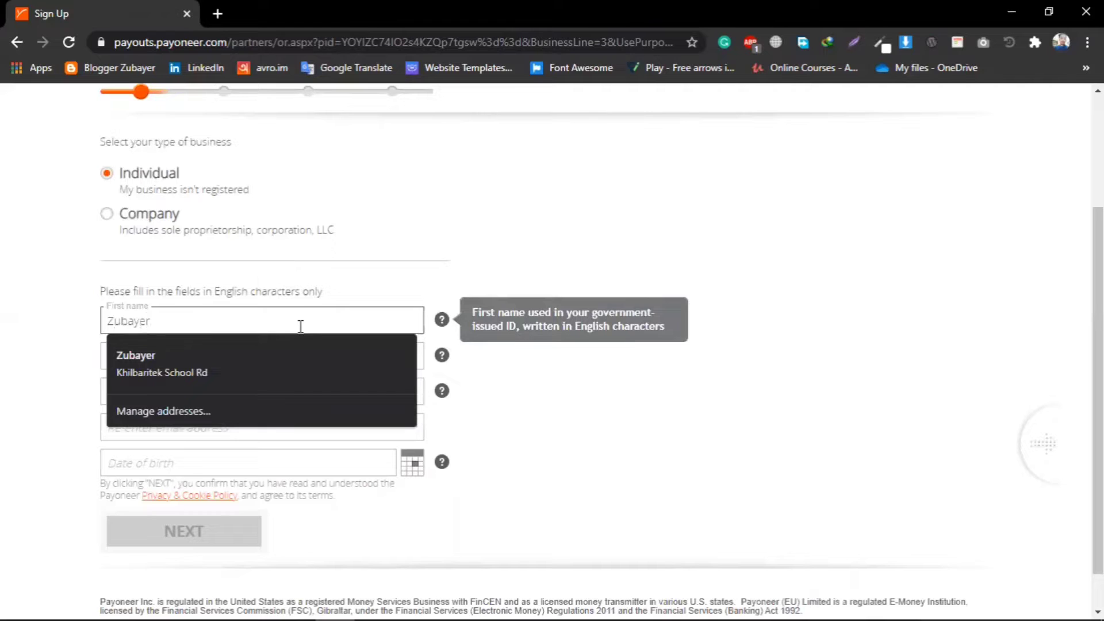
{"action": "left_click", "coordinate": [498, 402]}
{"action": "left_click", "coordinate": [275, 354]}
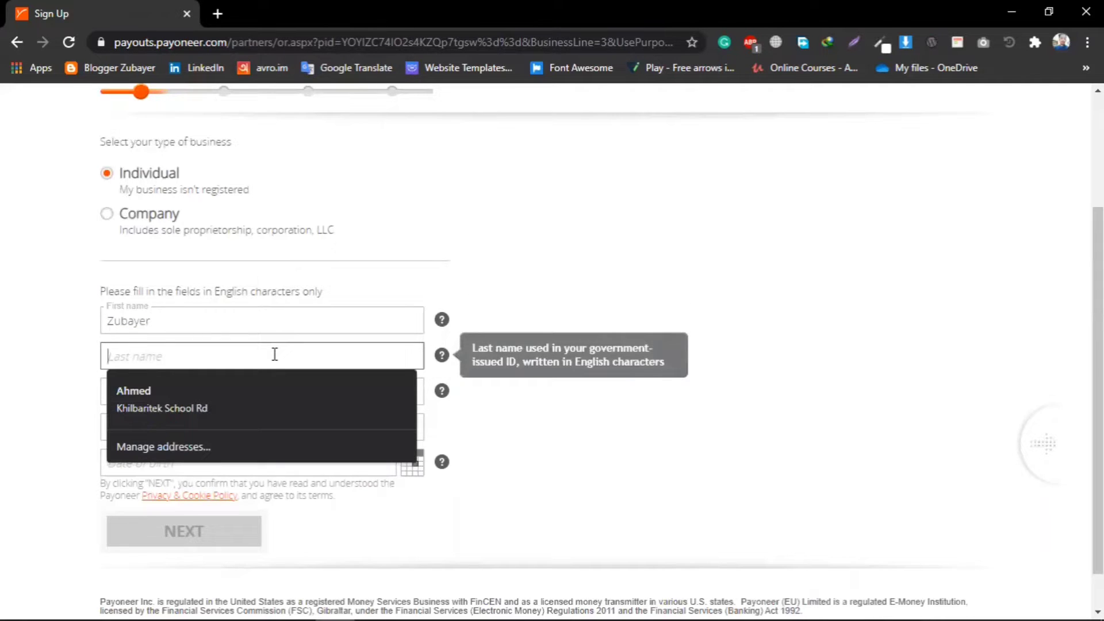
{"action": "left_click", "coordinate": [179, 390]}
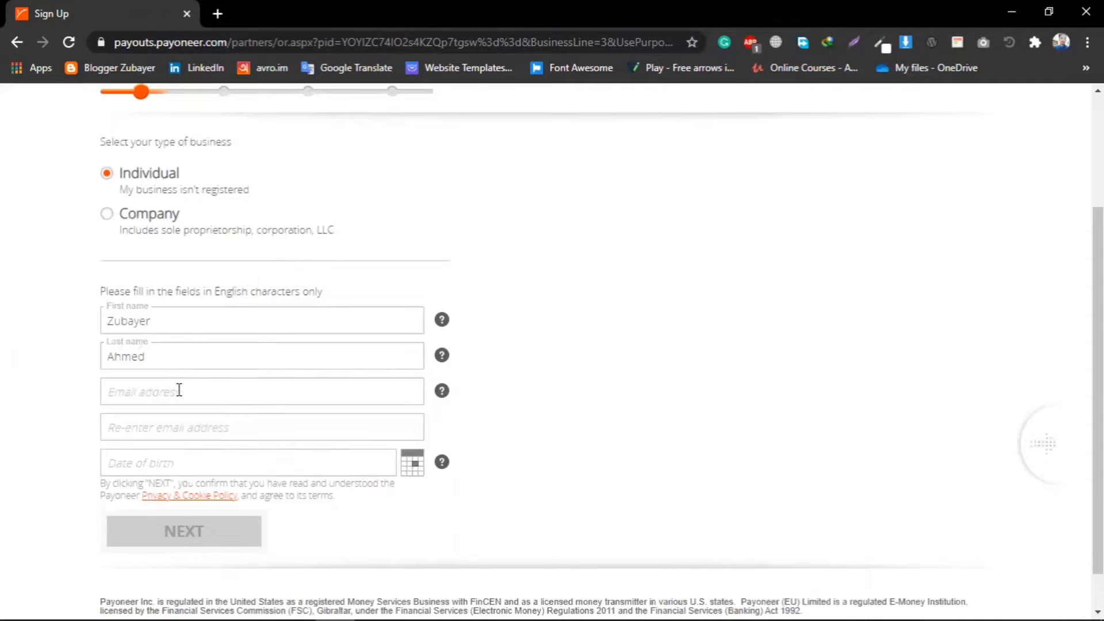
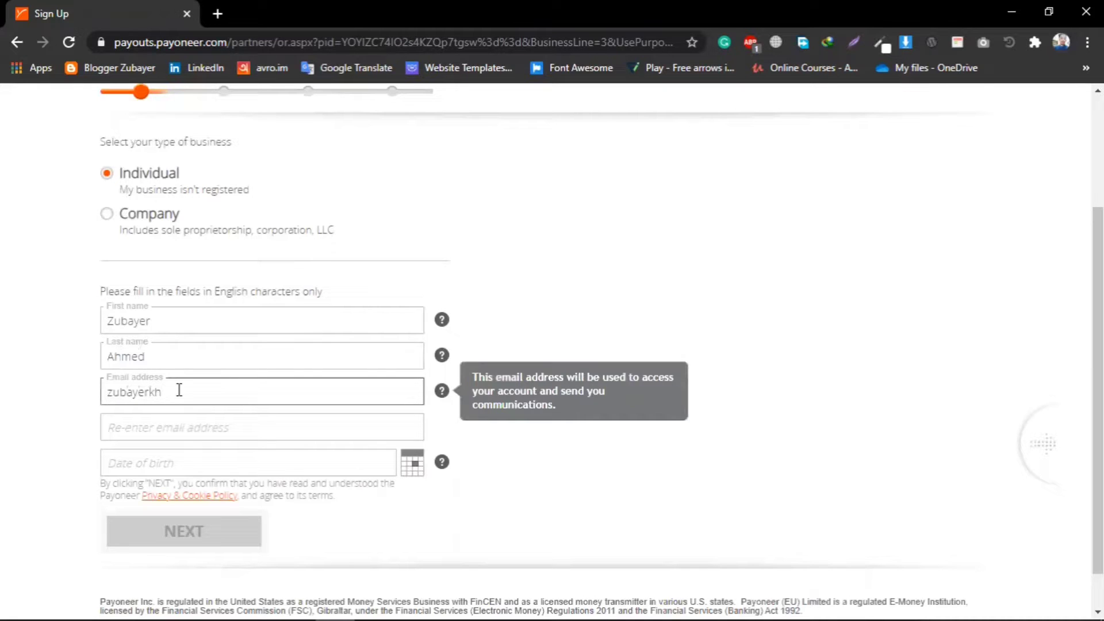
Enter the applicant's email address, correcting the domain typo, and re-enter it to confirm.
{"action": "left_click", "coordinate": [196, 429]}
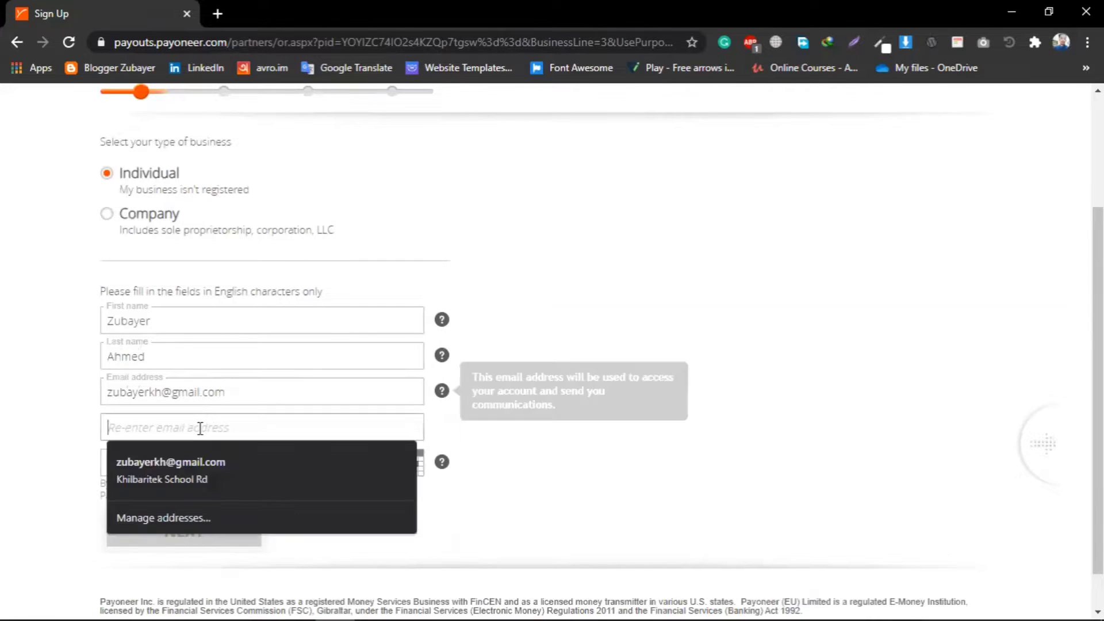
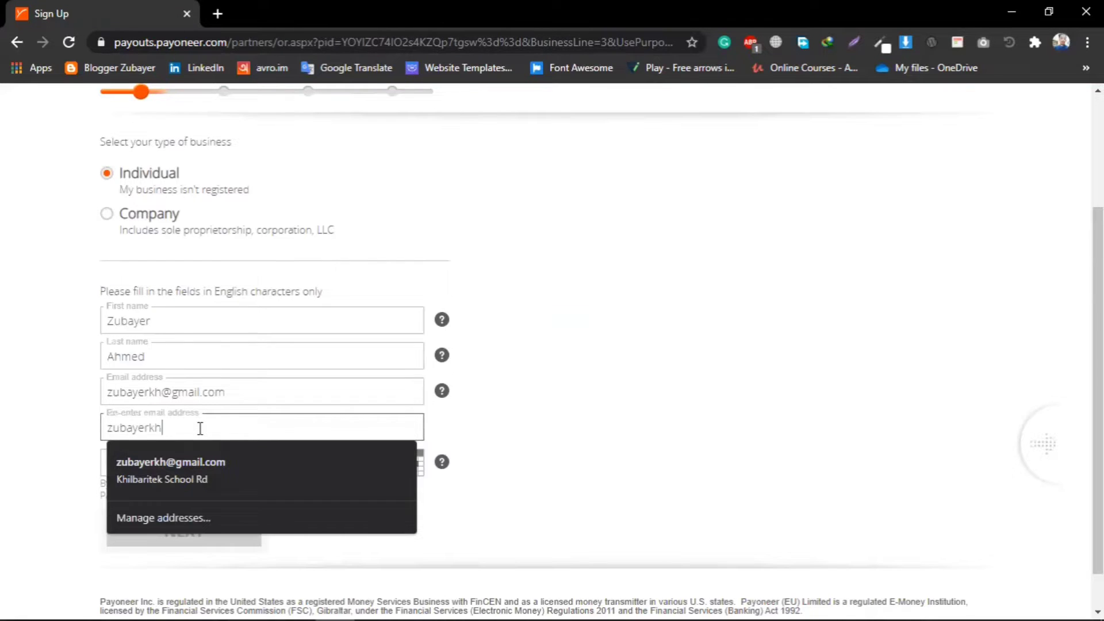
{"action": "left_click", "coordinate": [70, 465]}
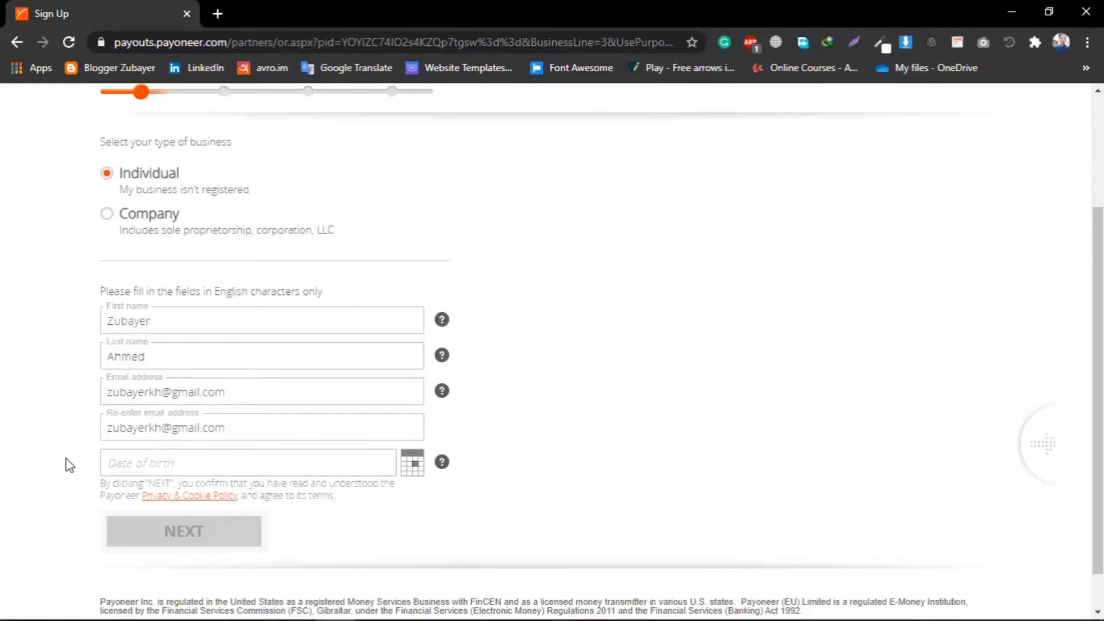
Set the date of birth to 01/01/2000 and submit the Getting Started details.
{"action": "left_click", "coordinate": [150, 465]}
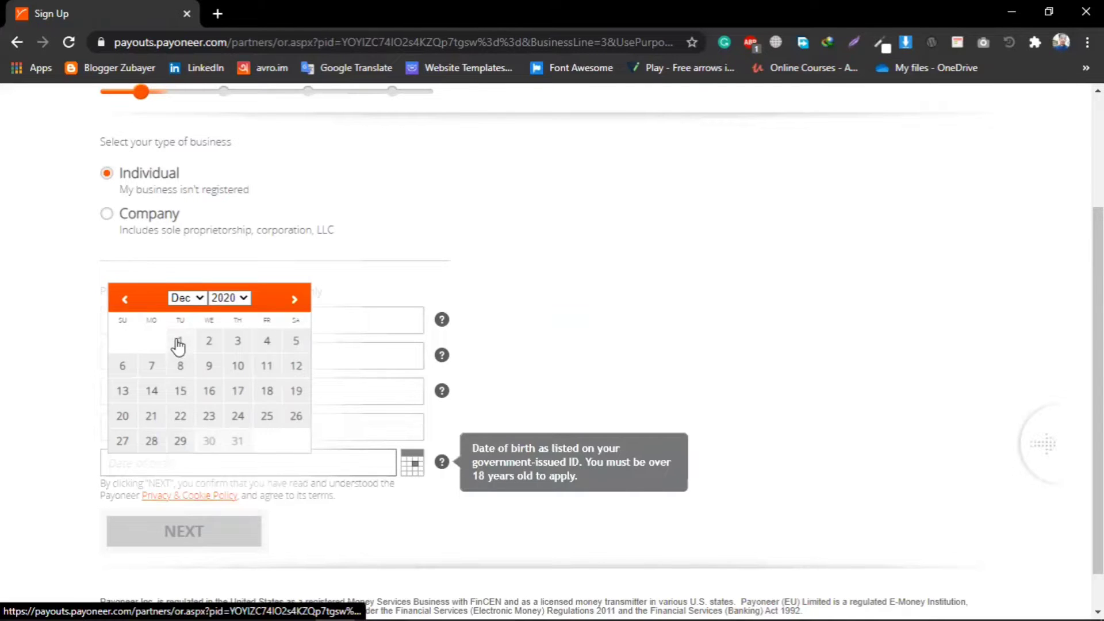
{"action": "left_click", "coordinate": [199, 297]}
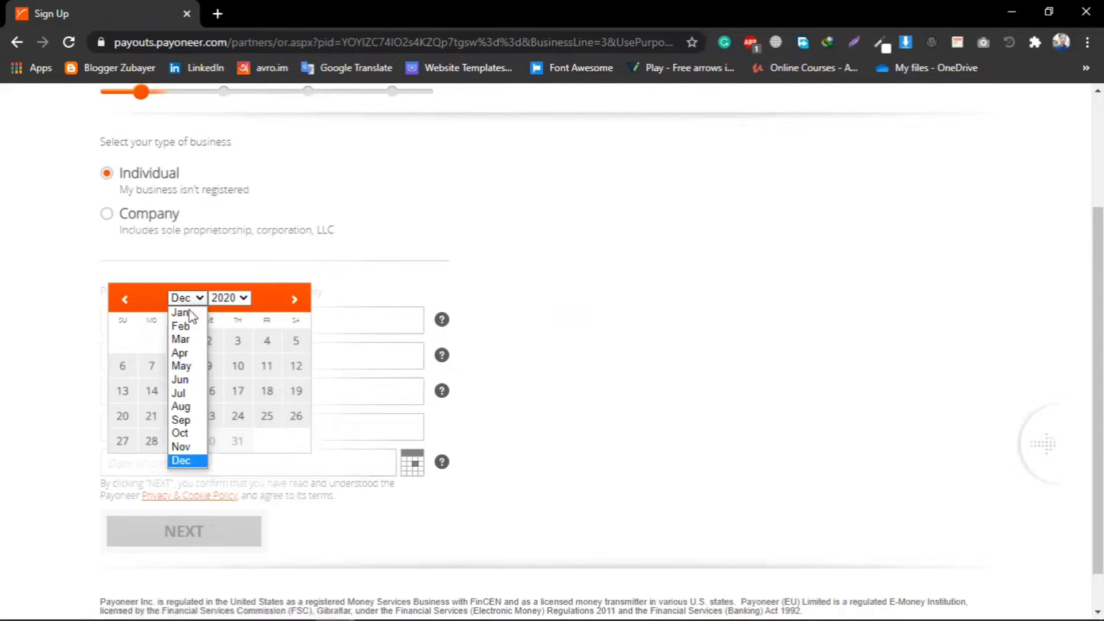
{"action": "left_click", "coordinate": [195, 315]}
{"action": "left_click", "coordinate": [230, 298]}
{"action": "scroll", "coordinate": [225, 403], "scroll_direction": "up", "scroll_amount": 5}
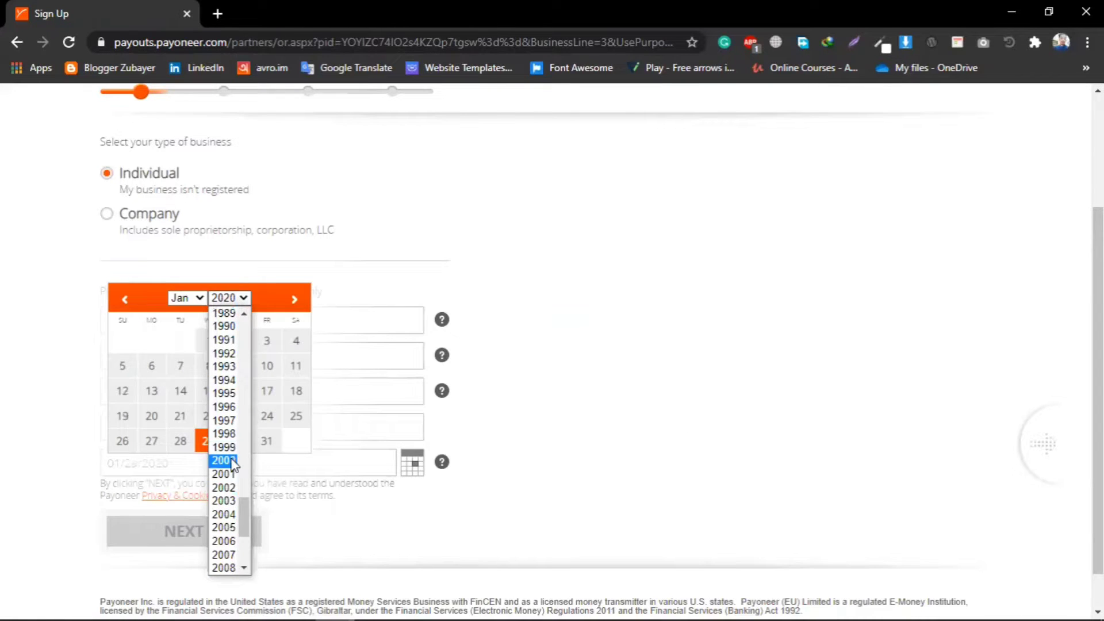
{"action": "left_click", "coordinate": [223, 460]}
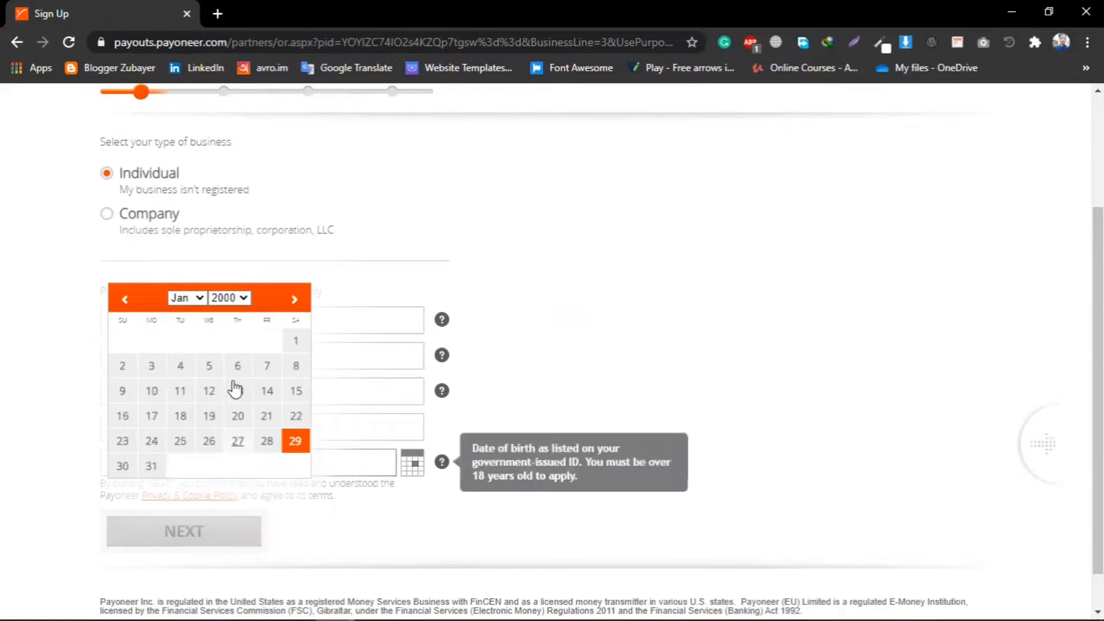
{"action": "left_click", "coordinate": [297, 343]}
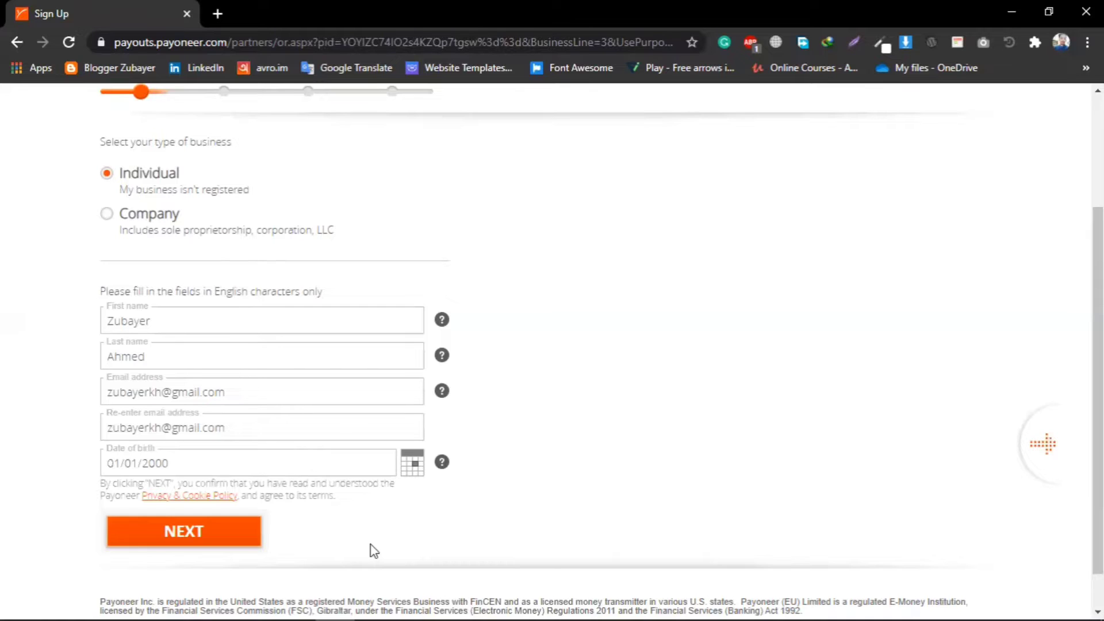
{"action": "left_click", "coordinate": [175, 540]}
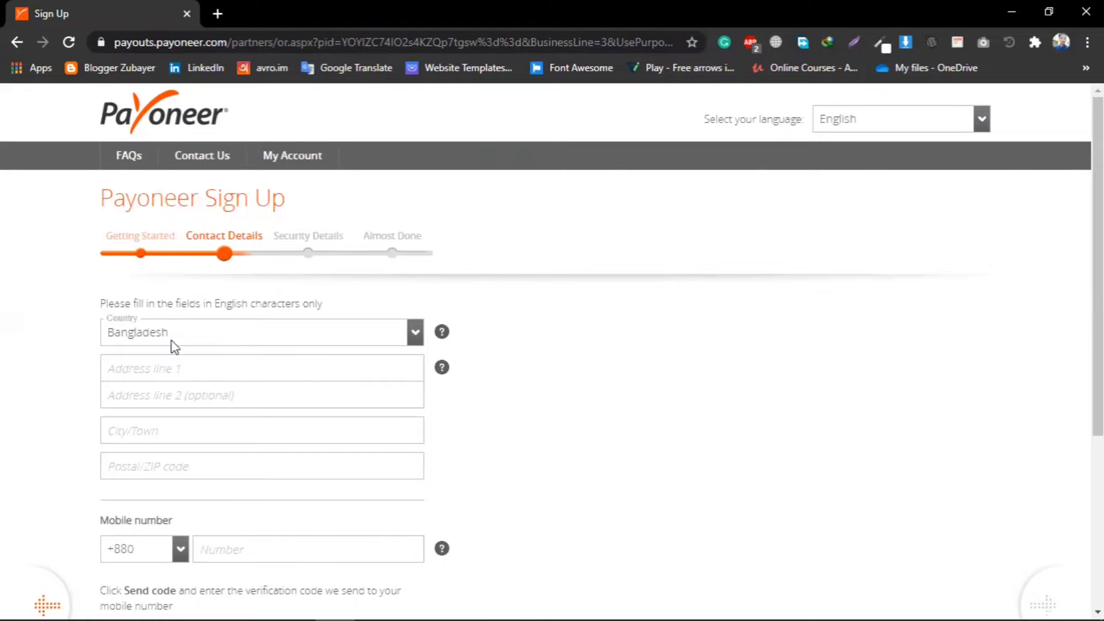
{"action": "left_click", "coordinate": [174, 361]}
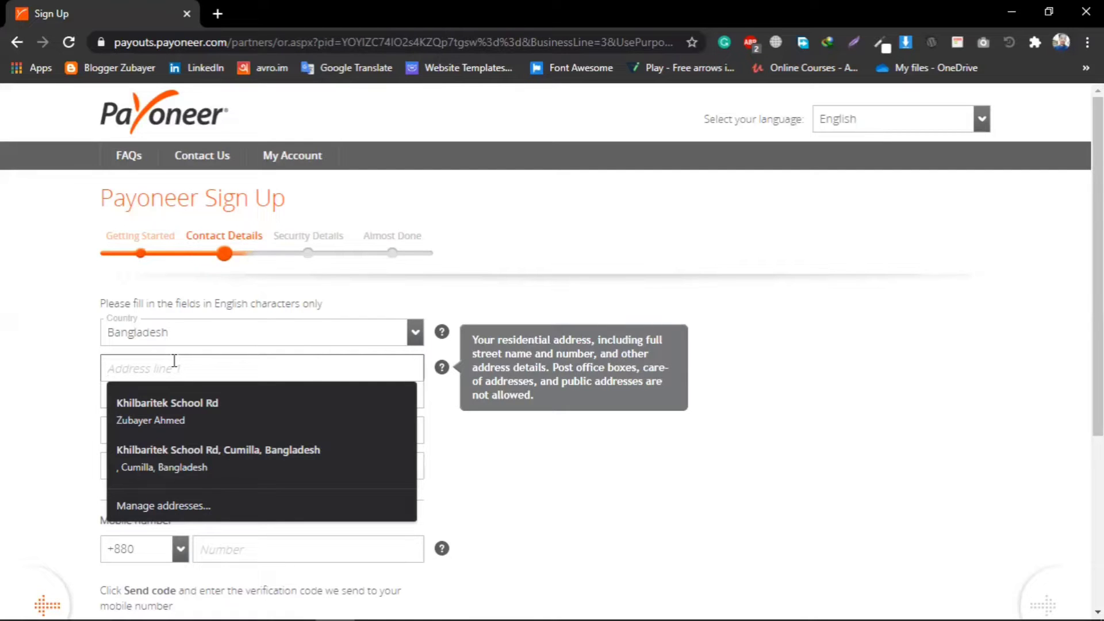
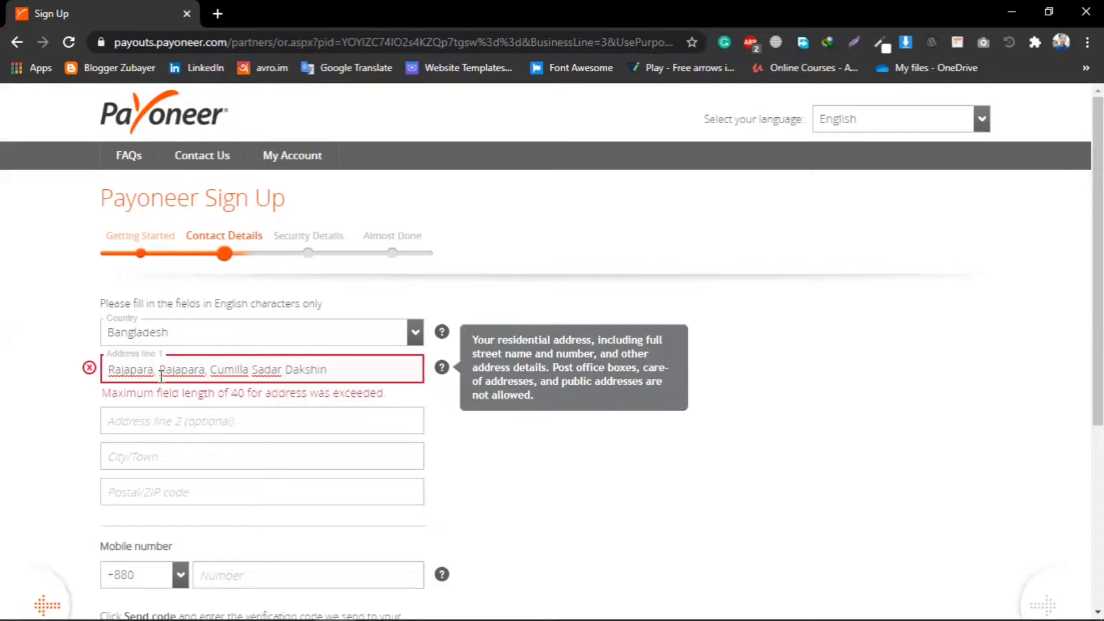
Remove the repeated village name from Address line 1 to fit the 40-character limit.
{"action": "left_click_drag", "start_coordinate": [340, 370], "coordinate": [249, 372]}
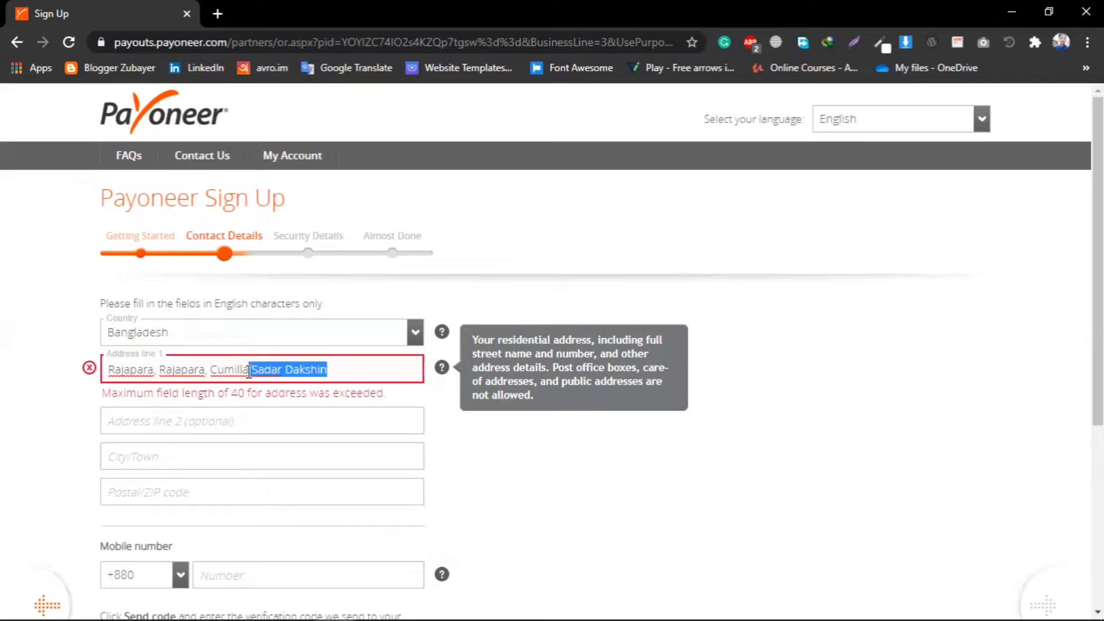
{"action": "left_click", "coordinate": [212, 370]}
{"action": "key", "text": "BackSpace"}
{"action": "key", "text": "BackSpace"}
{"action": "key", "text": "BackSpace"}
{"action": "key", "text": "BackSpace"}
{"action": "key", "text": "BackSpace"}
{"action": "key", "text": "BackSpace"}
{"action": "key", "text": "BackSpace"}
{"action": "key", "text": "BackSpace"}
{"action": "key", "text": "BackSpace"}
{"action": "key", "text": "BackSpace"}
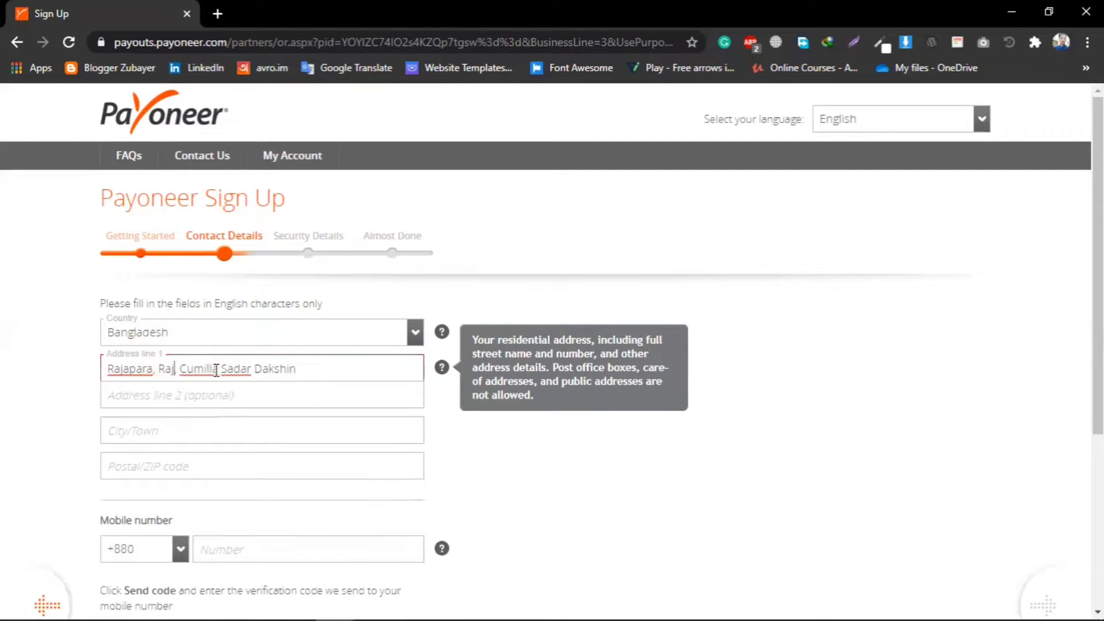
{"action": "key", "text": "BackSpace"}
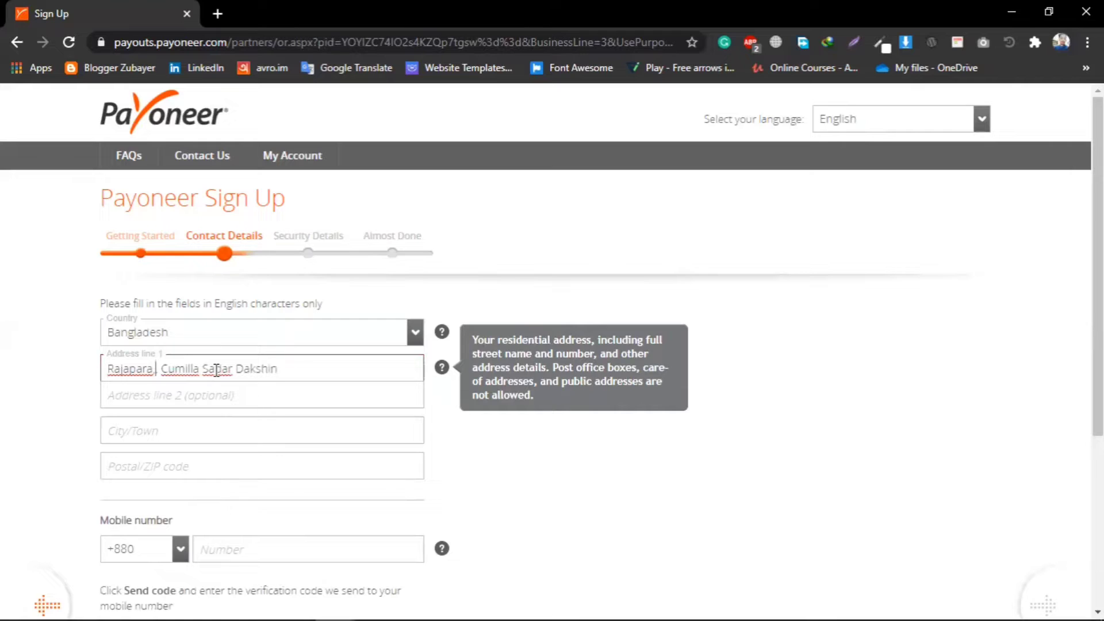
{"action": "type", "text": ","}
{"action": "left_click", "coordinate": [288, 368]}
Fill in Address line 2, City/Town and Postal/ZIP code with the applicant's address details.
{"action": "left_click", "coordinate": [246, 395]}
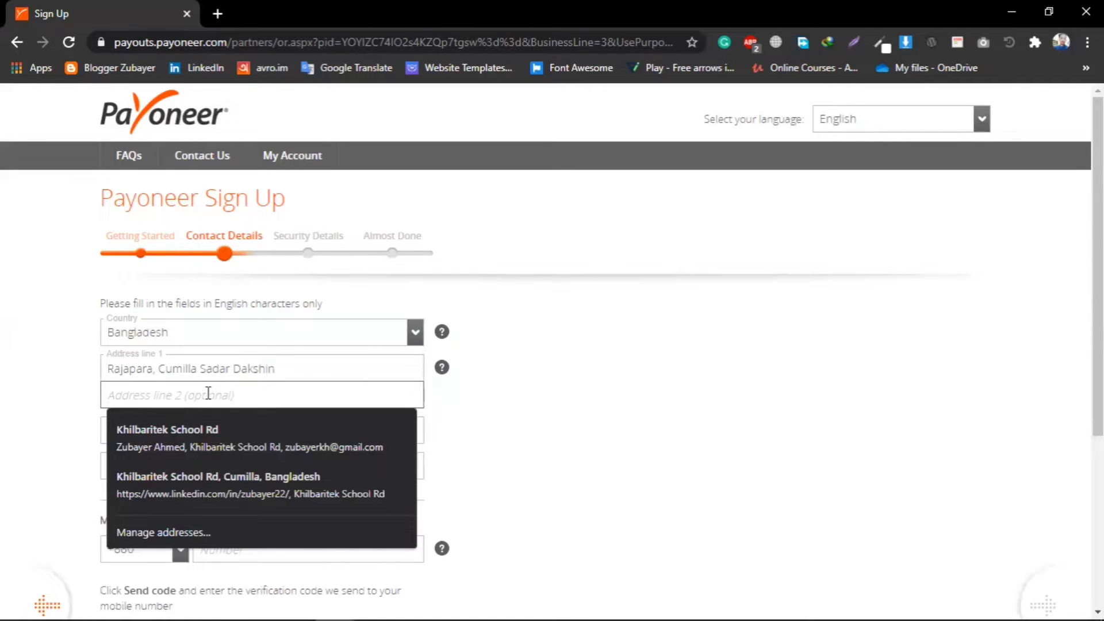
{"action": "type", "text": "C"}
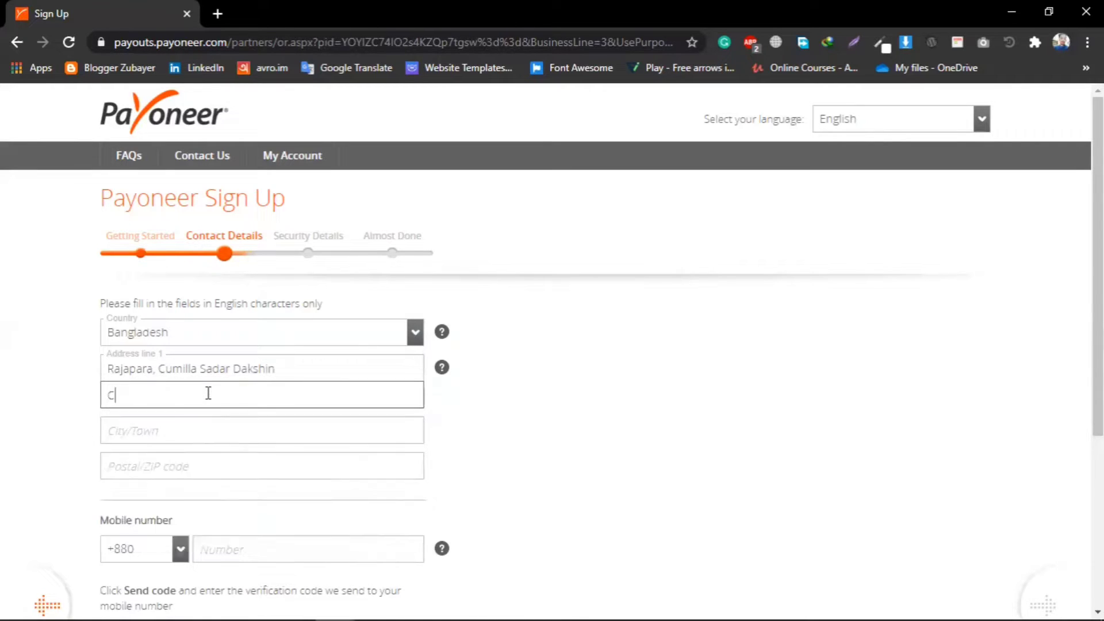
{"action": "type", "text": "umilla"}
{"action": "left_click", "coordinate": [222, 437]}
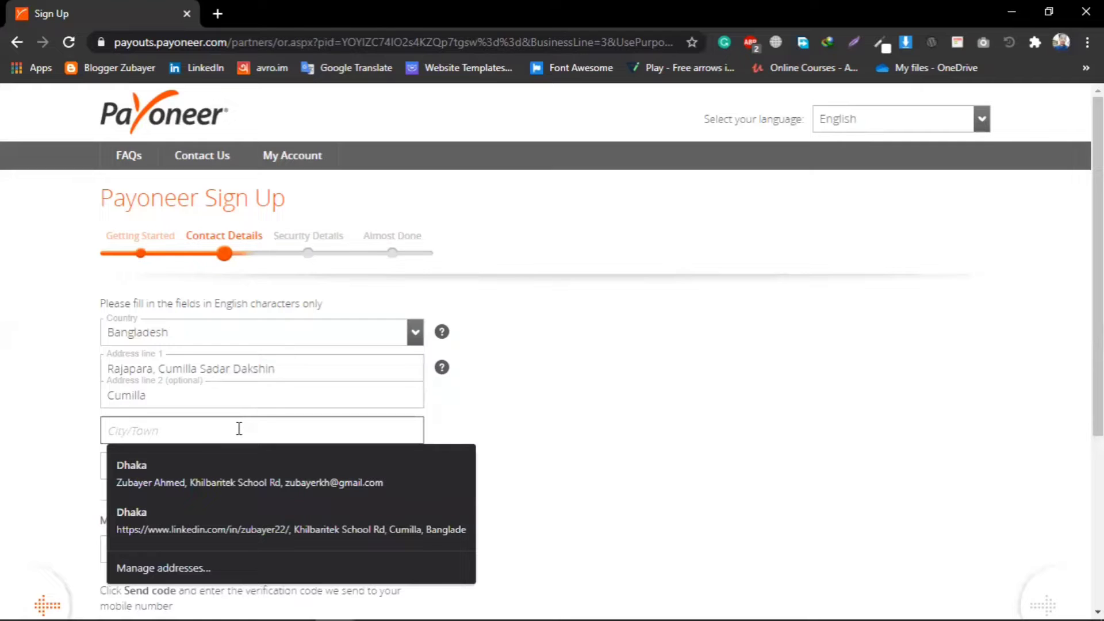
{"action": "type", "text": "C"}
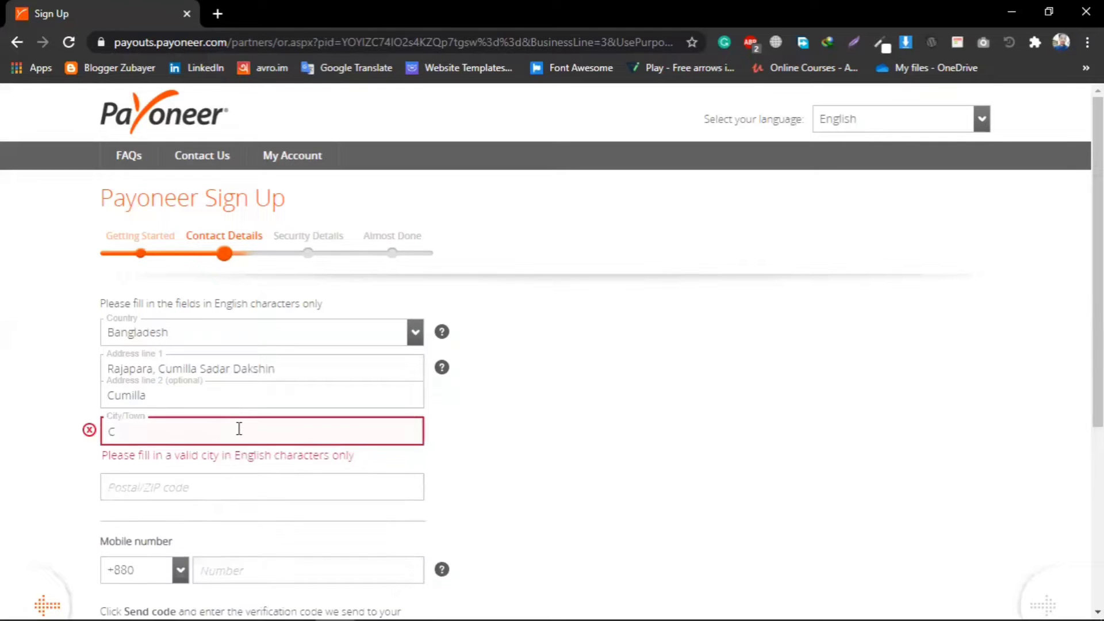
{"action": "type", "text": "umilla"}
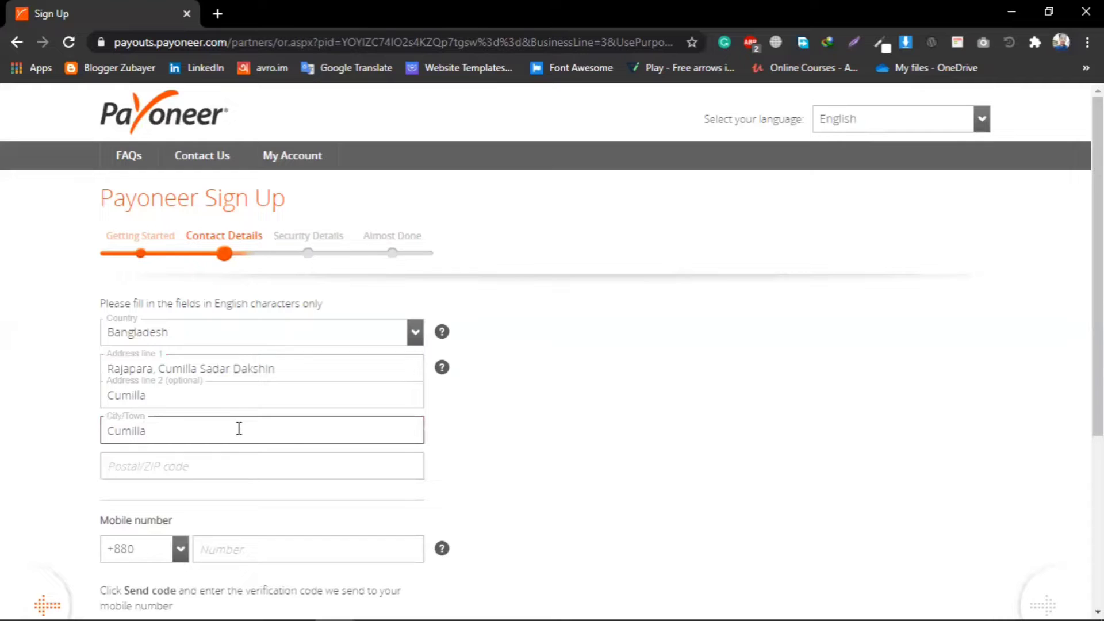
{"action": "left_click", "coordinate": [221, 467]}
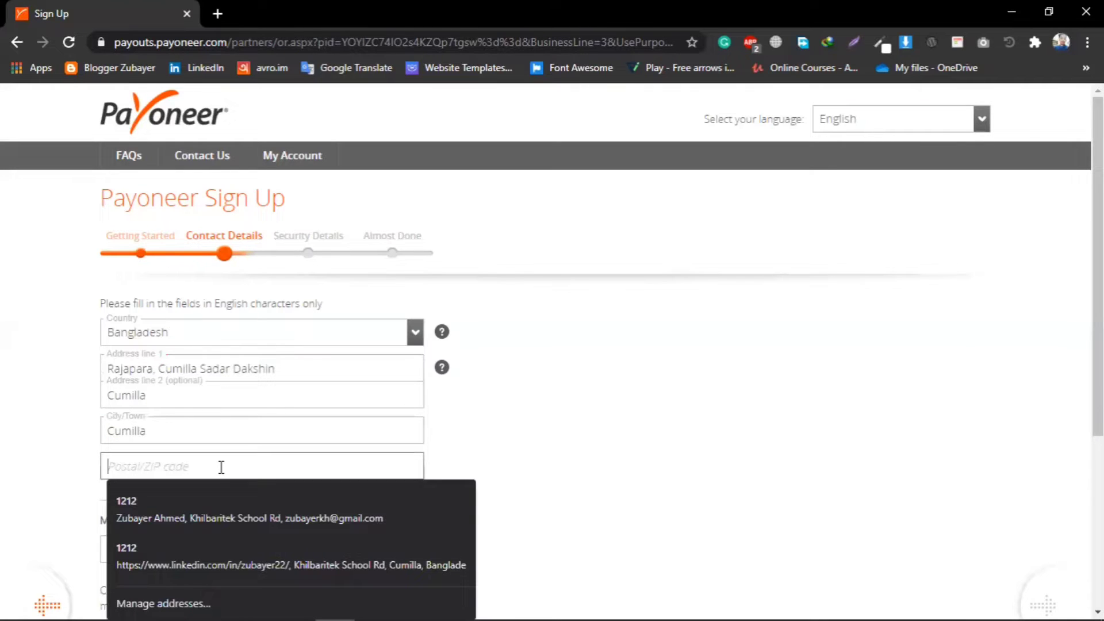
{"action": "type", "text": "3500"}
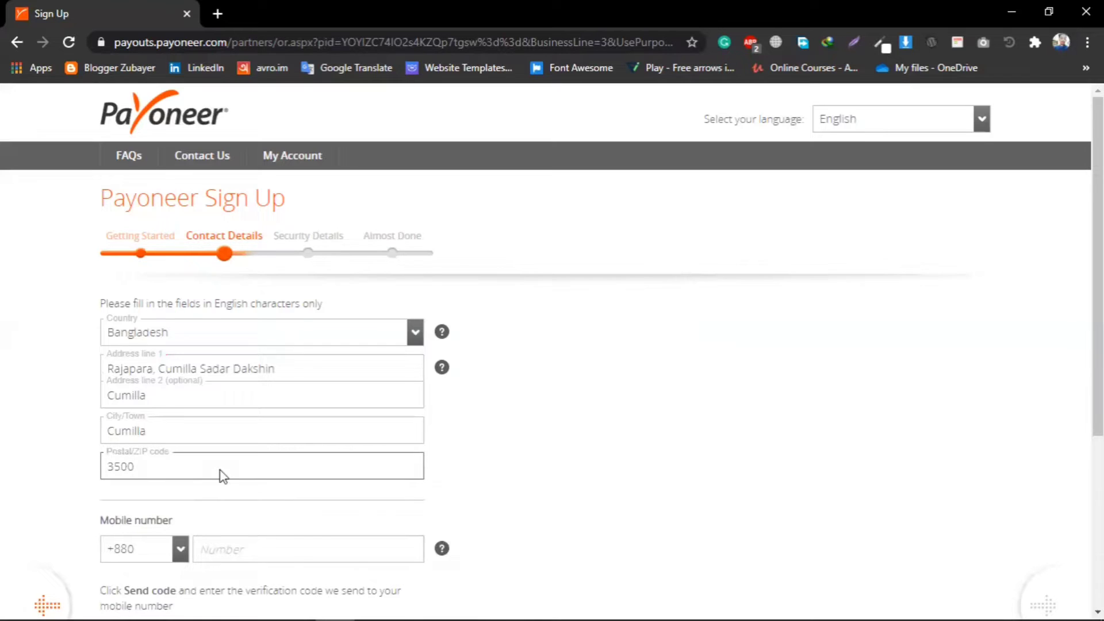
{"action": "scroll", "coordinate": [221, 473], "scroll_direction": "down", "scroll_amount": 1}
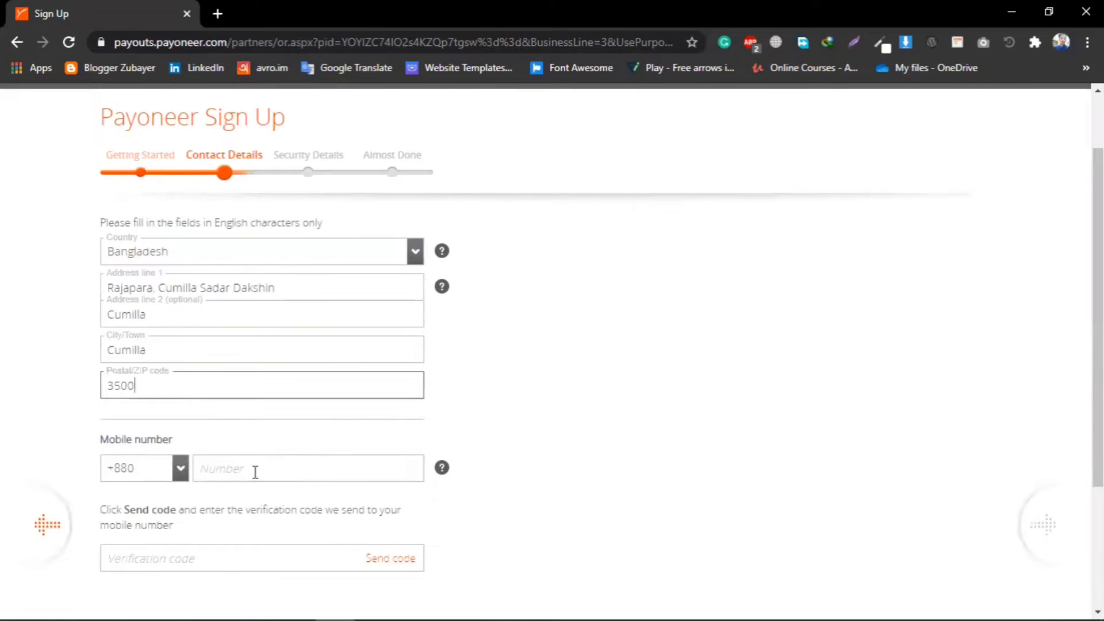
Enter the applicant's mobile number without the leading zero and request a verification code.
{"action": "left_click", "coordinate": [256, 472]}
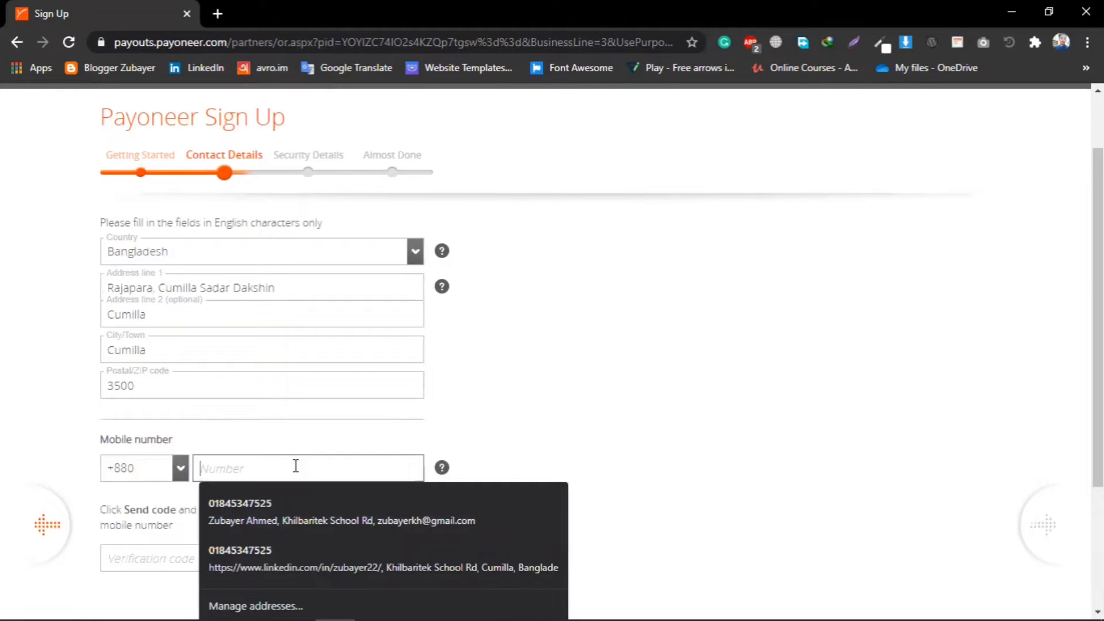
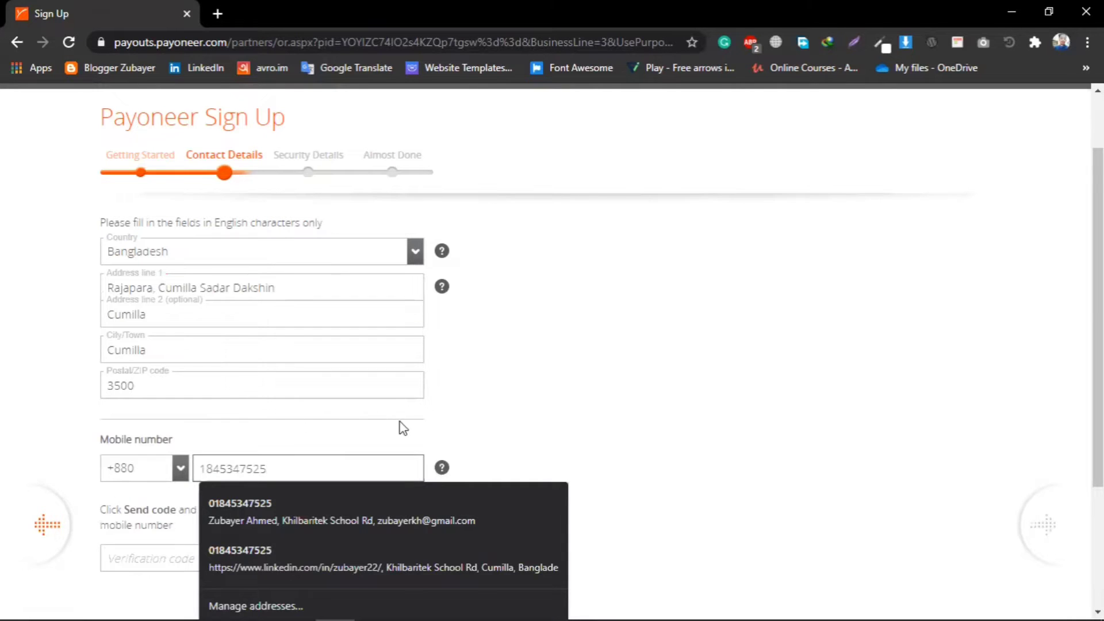
{"action": "scroll", "coordinate": [463, 387], "scroll_direction": "down", "scroll_amount": 3}
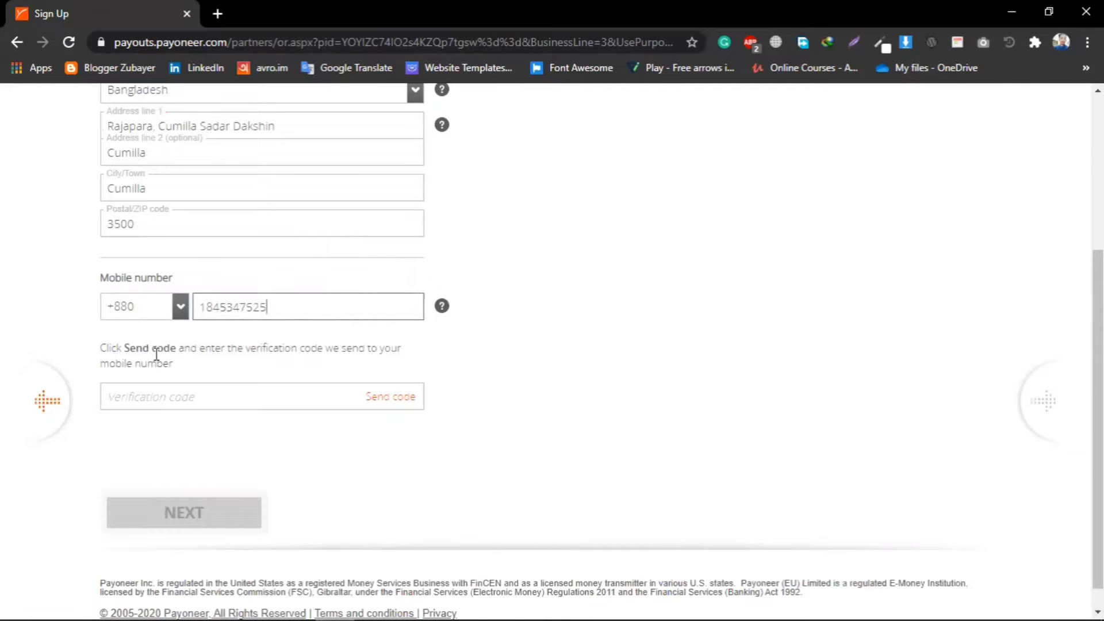
{"action": "left_click", "coordinate": [393, 398]}
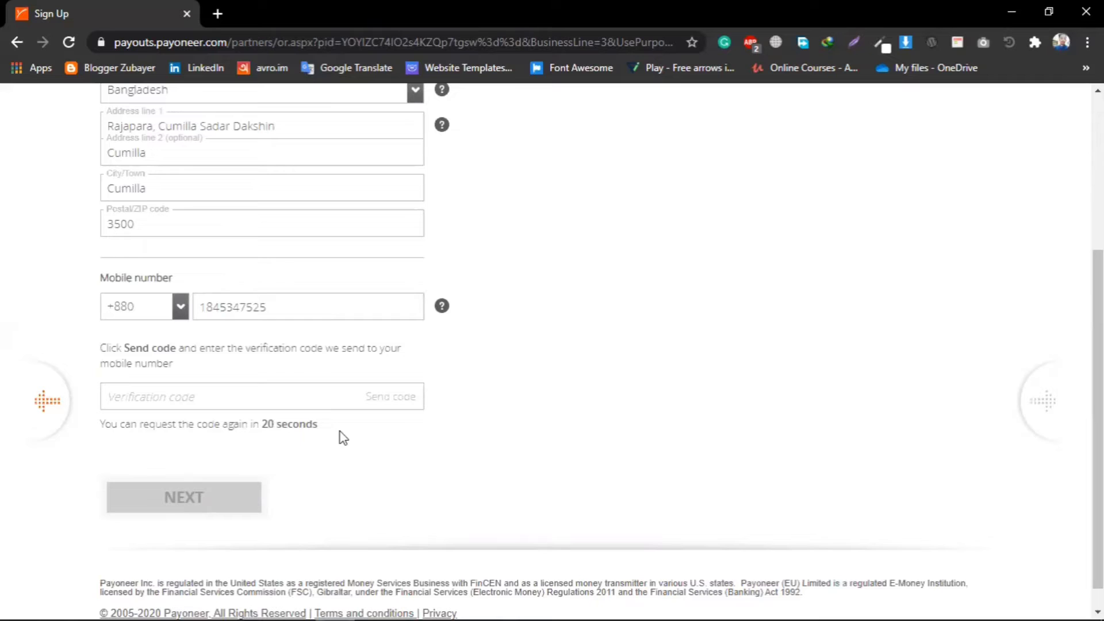
Enter the verification code received by SMS.
{"action": "left_click", "coordinate": [182, 392]}
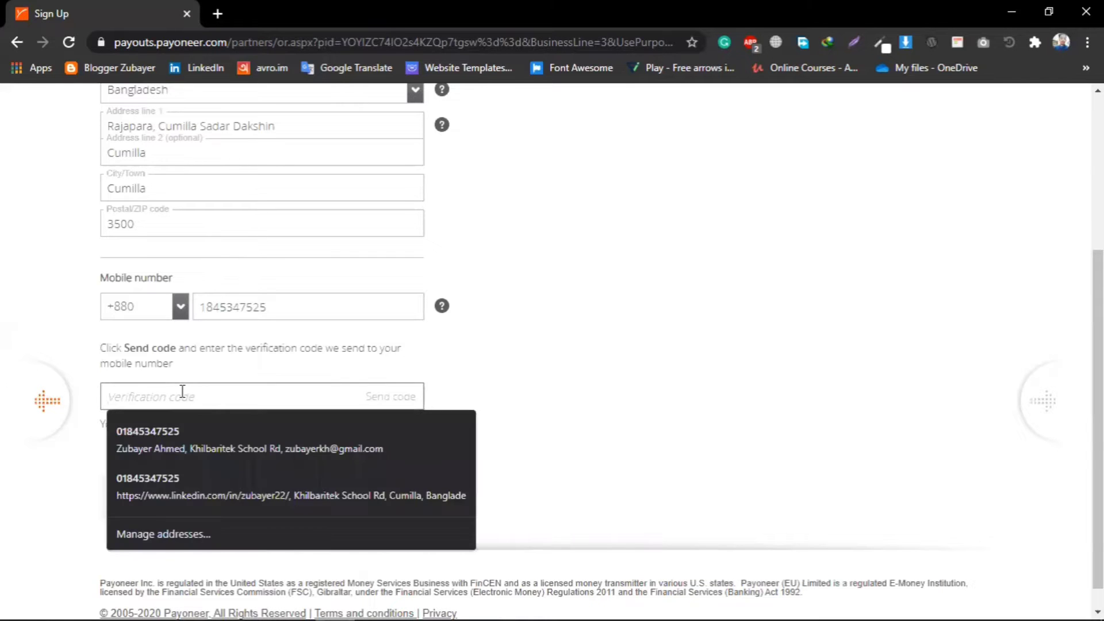
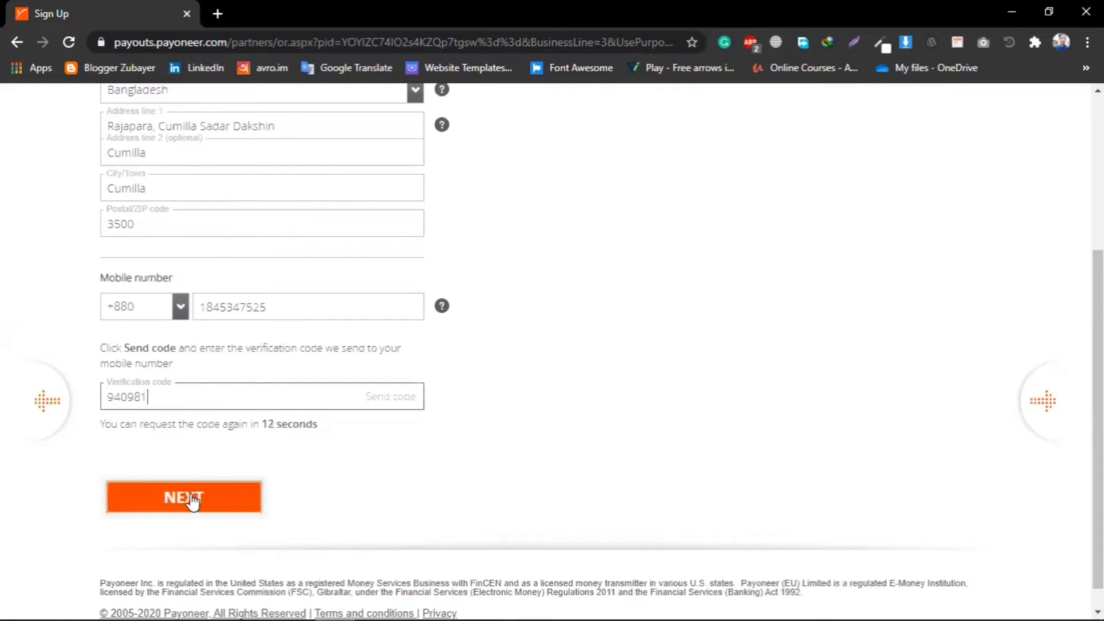
Submit the verified contact details to reach the Security Details step.
{"action": "left_click", "coordinate": [191, 500]}
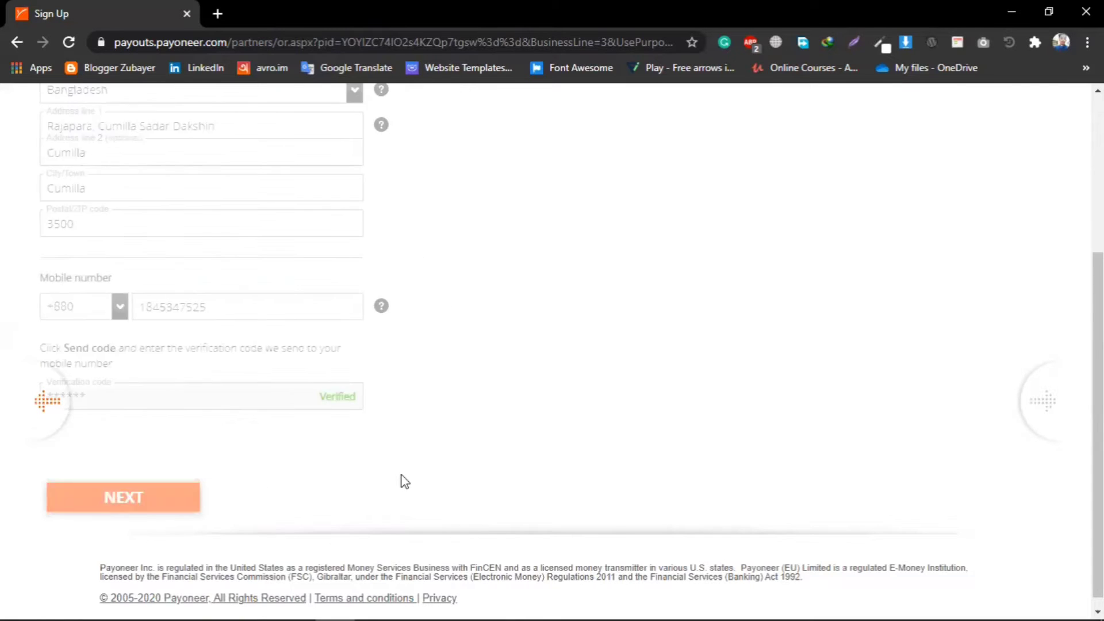
{"action": "scroll", "coordinate": [377, 458], "scroll_direction": "up", "scroll_amount": 5}
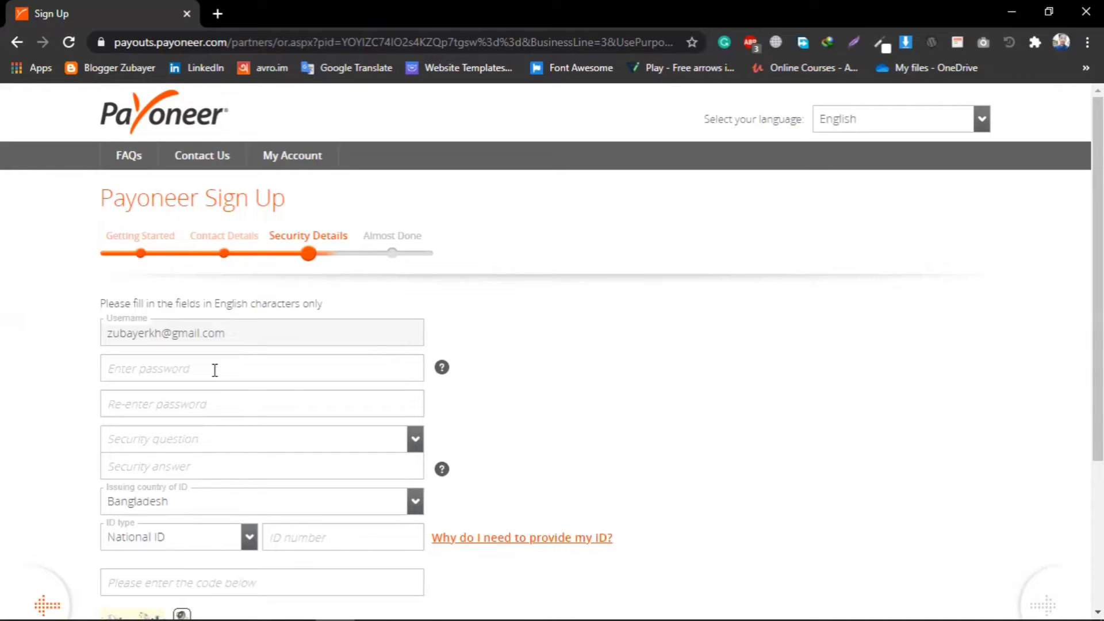
Enter the account password and confirm it in the Re-enter password field.
{"action": "left_click", "coordinate": [214, 370]}
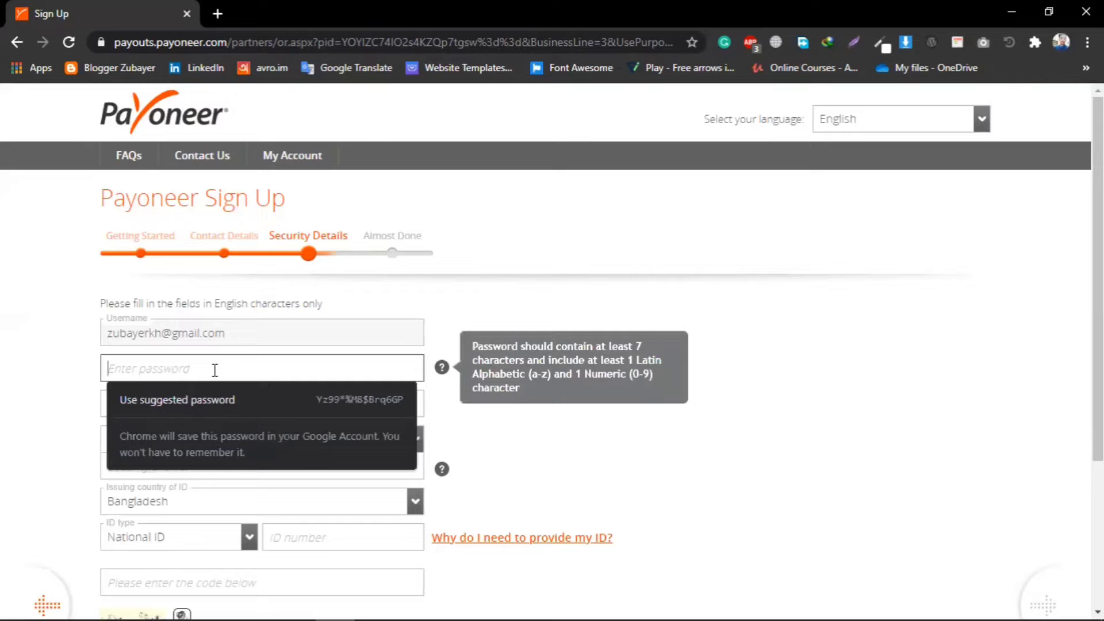
{"action": "type", "text": "*****"}
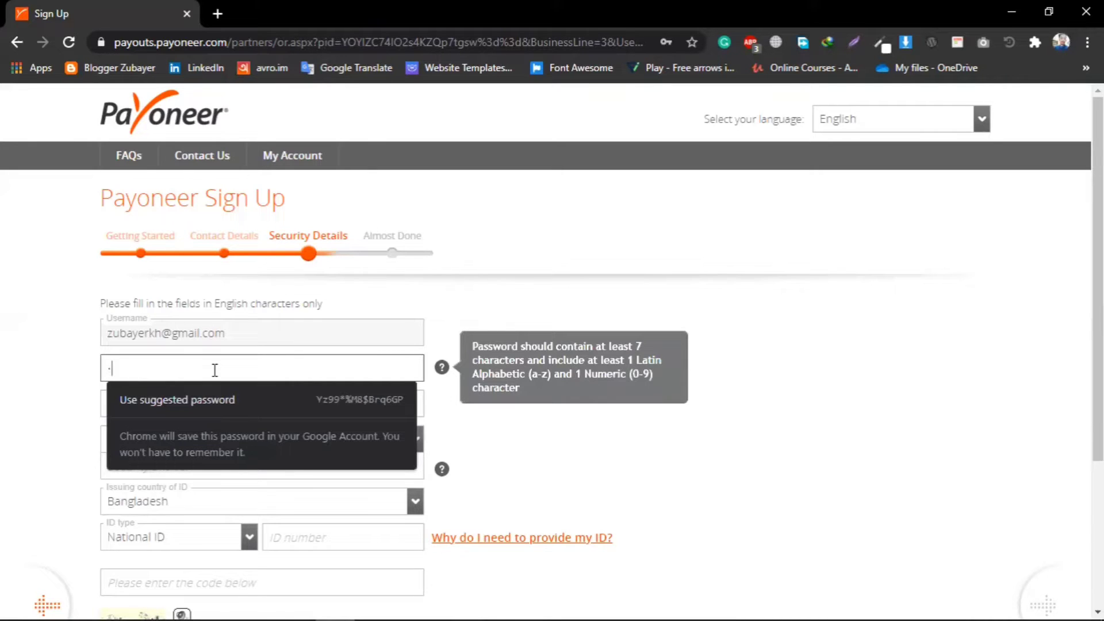
{"action": "type", "text": "**"}
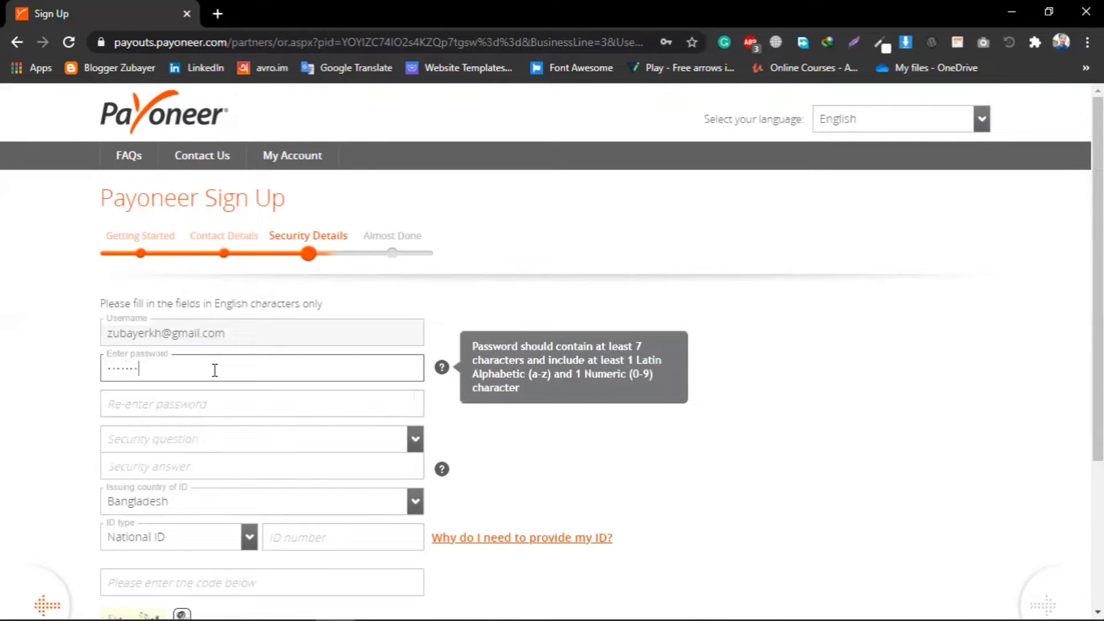
{"action": "type", "text": "*****"}
{"action": "left_click", "coordinate": [195, 402]}
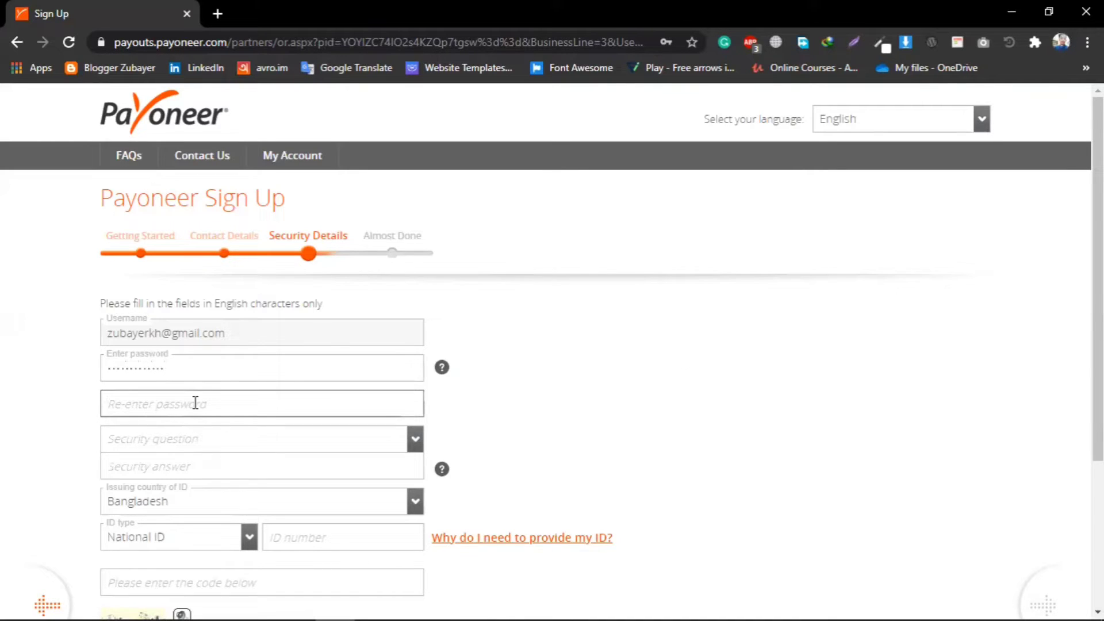
{"action": "type", "text": "******"}
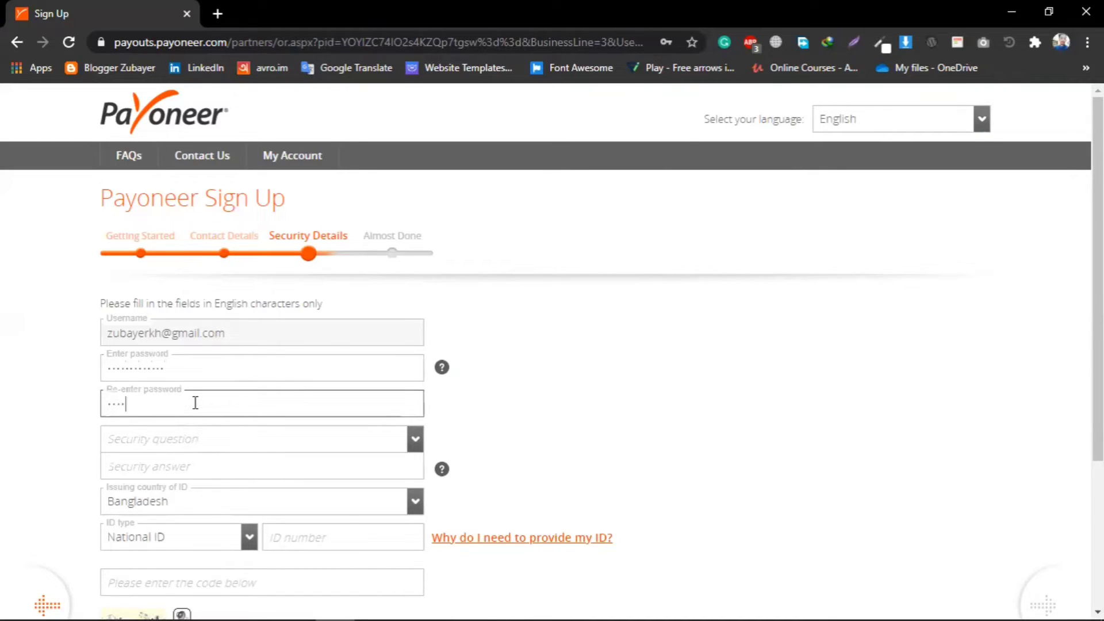
{"action": "type", "text": "*******"}
{"action": "left_click", "coordinate": [288, 443]}
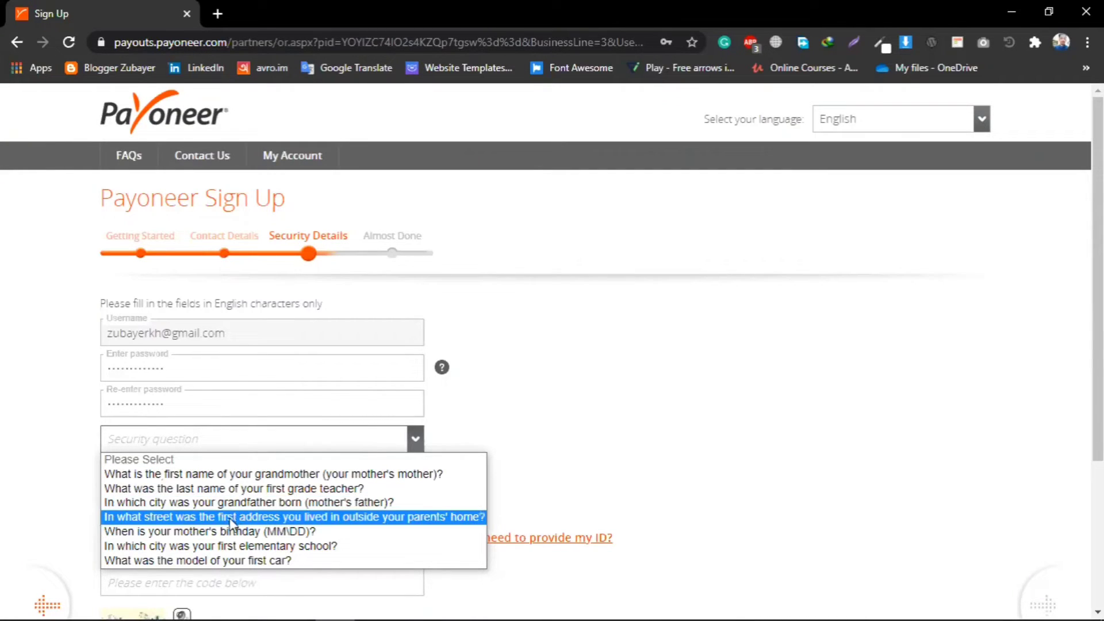
Pick the mother's-birthday security question and enter the birthday answer in MM/DD format.
{"action": "left_click", "coordinate": [201, 532]}
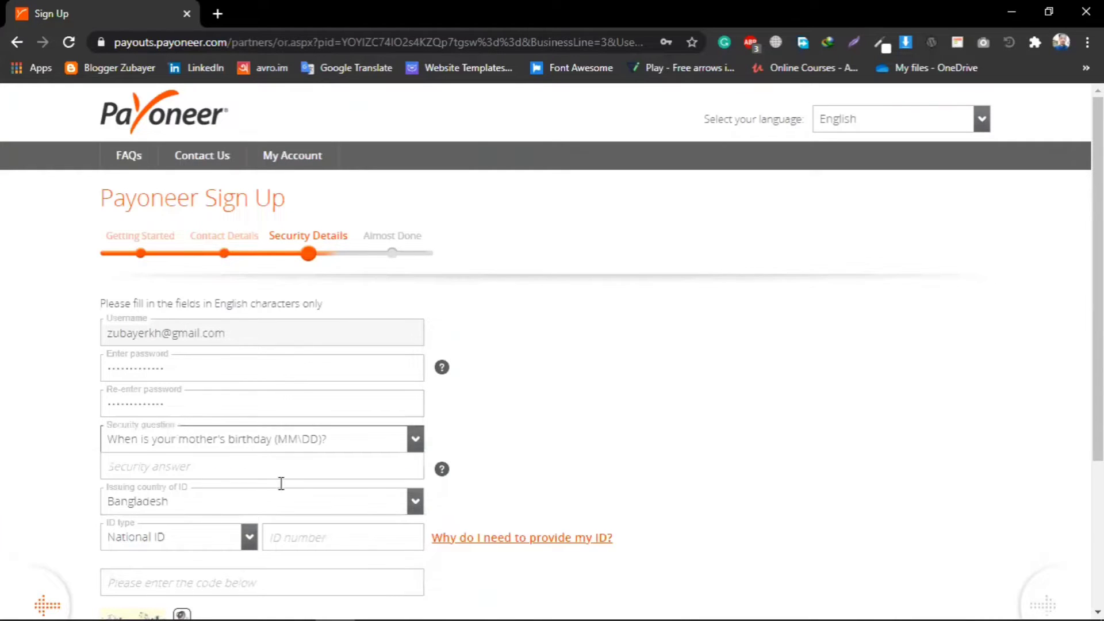
{"action": "scroll", "coordinate": [280, 483], "scroll_direction": "down", "scroll_amount": 1}
{"action": "left_click", "coordinate": [263, 383]}
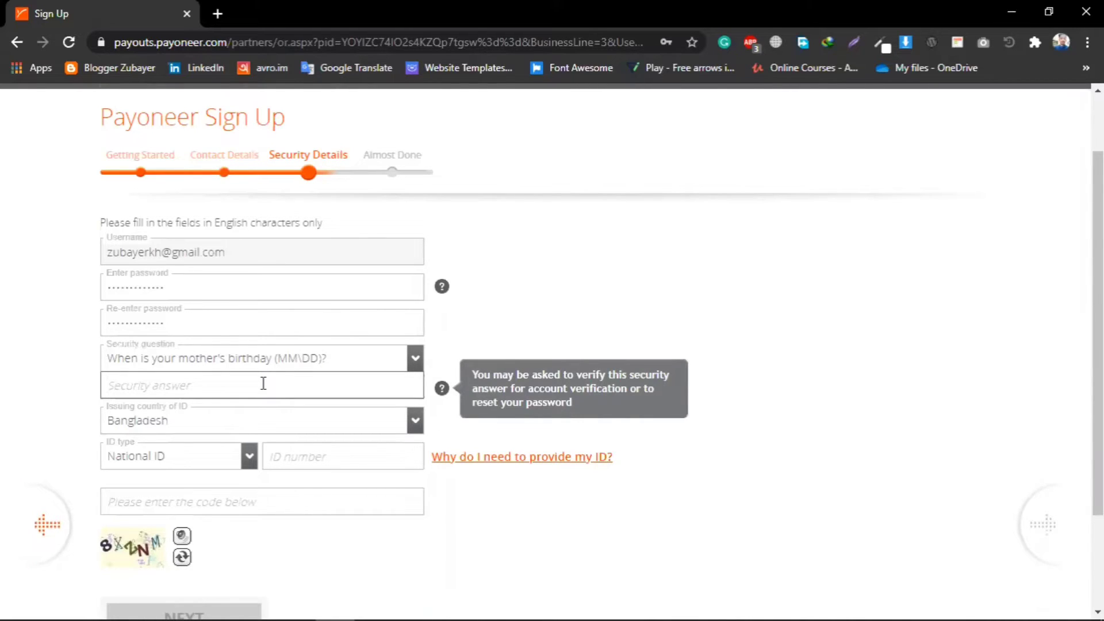
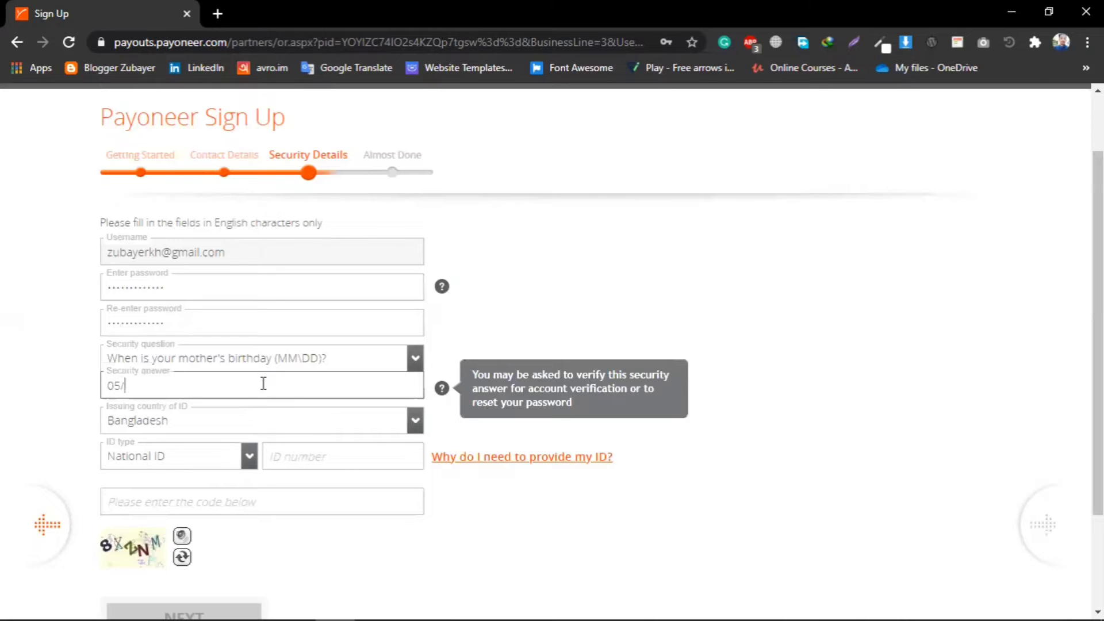
Switch the ID type to Passport and move into the ID number field.
{"action": "left_click", "coordinate": [249, 457]}
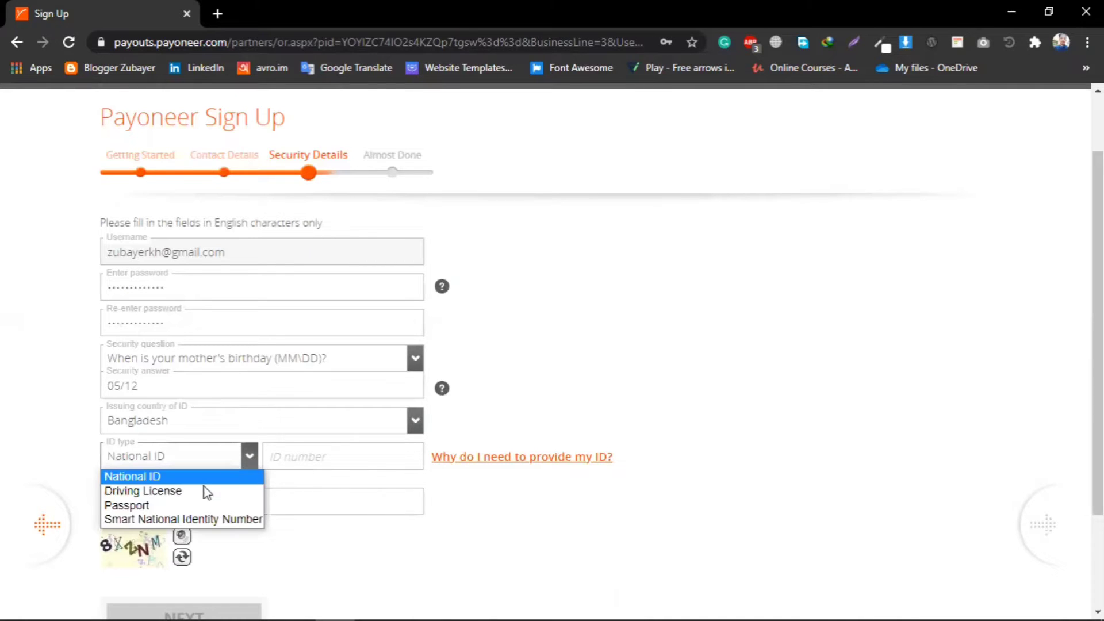
{"action": "left_click", "coordinate": [178, 504]}
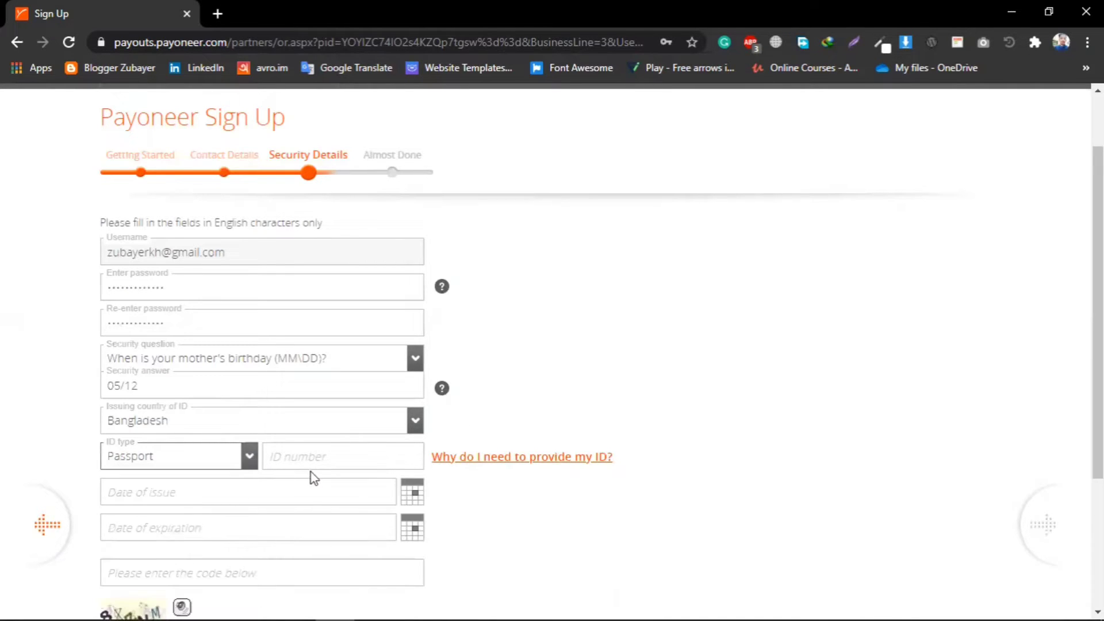
{"action": "scroll", "coordinate": [313, 477], "scroll_direction": "down", "scroll_amount": 3}
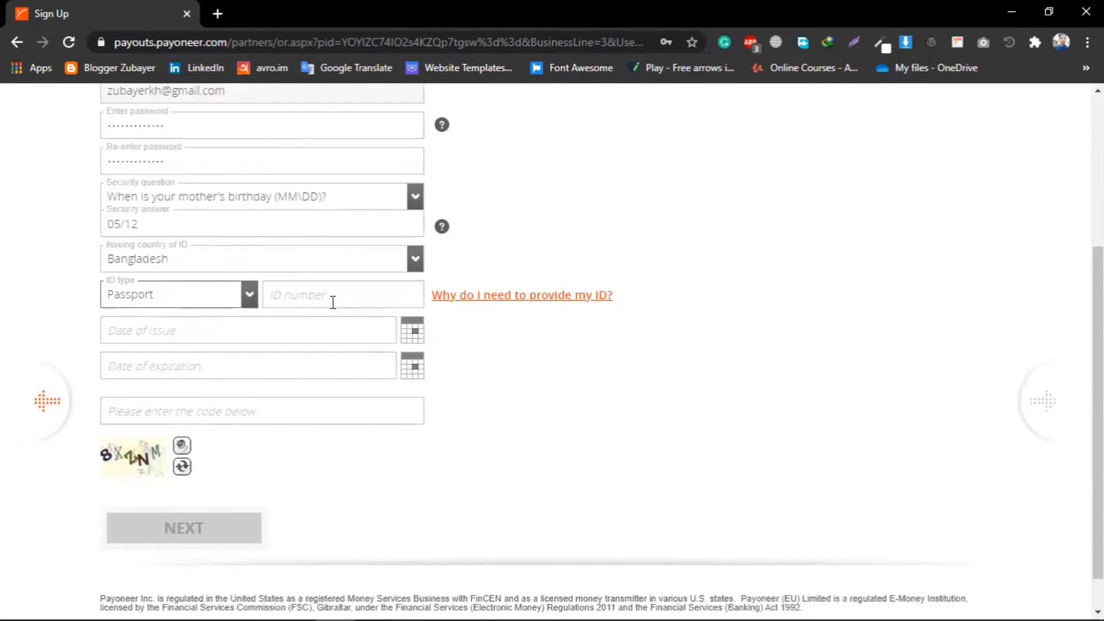
{"action": "left_click", "coordinate": [333, 295]}
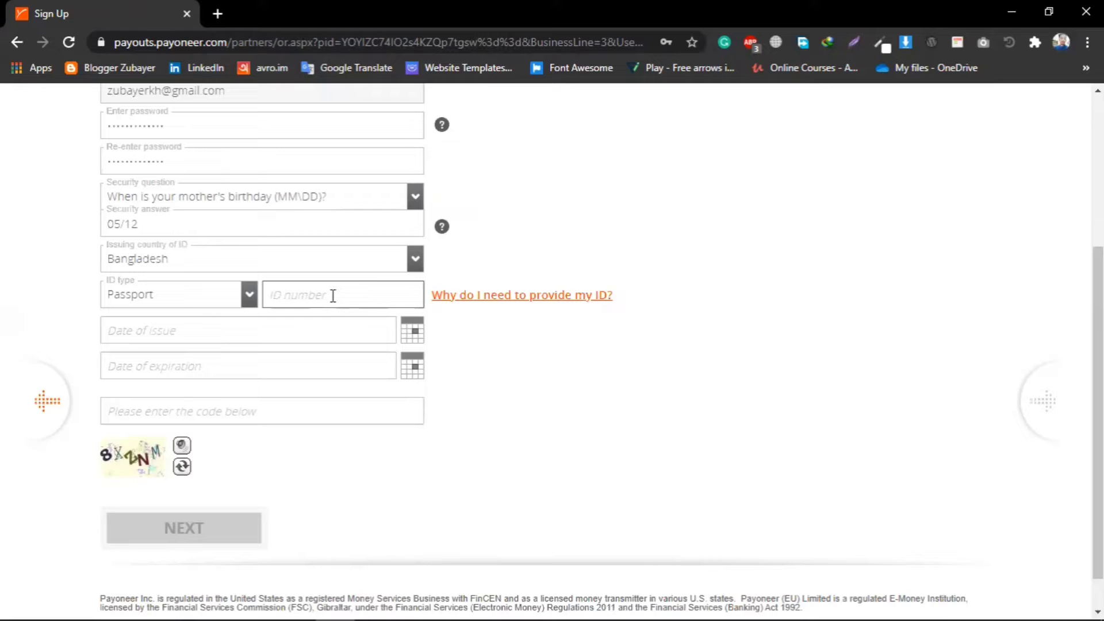
Set the passport's date of issue to December 11, 2018 using the calendar.
{"action": "left_click", "coordinate": [181, 328]}
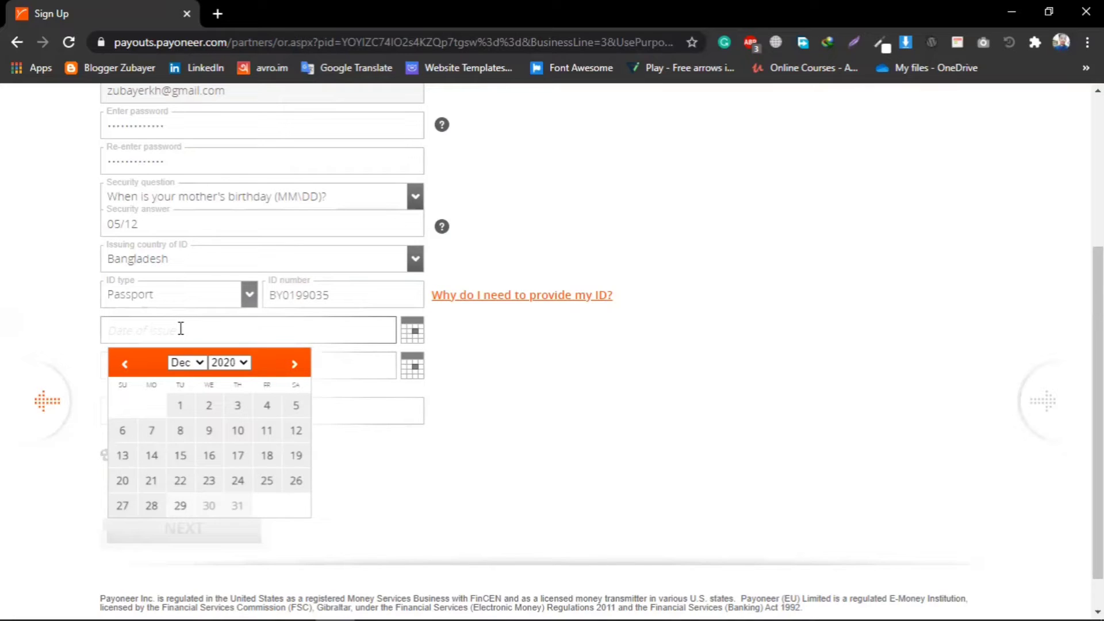
{"action": "left_click", "coordinate": [199, 364]}
{"action": "left_click", "coordinate": [200, 364]}
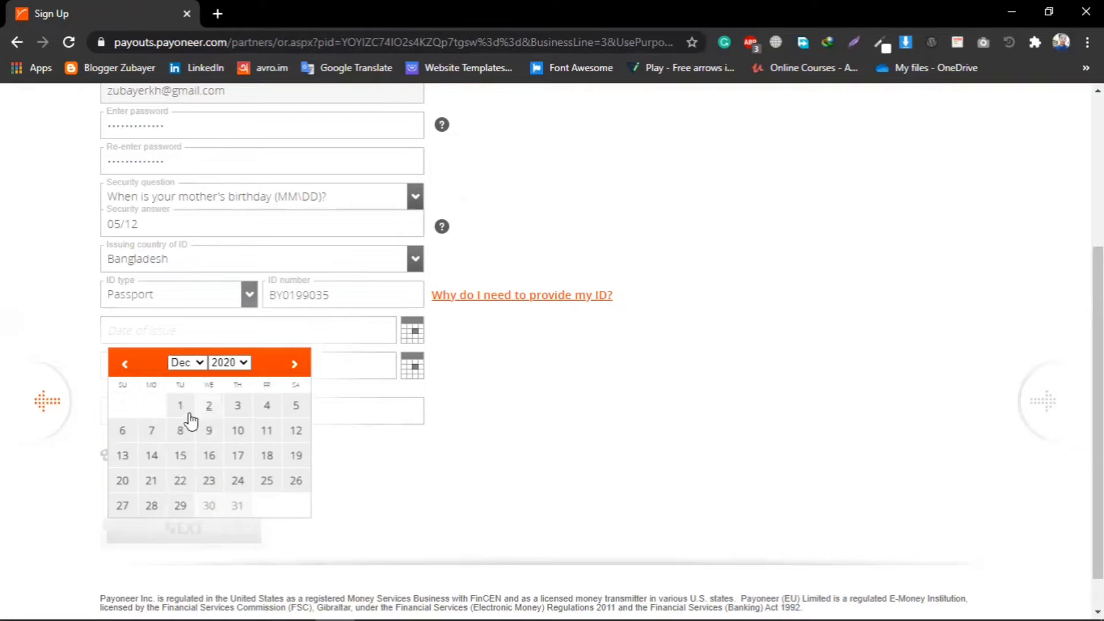
{"action": "left_click", "coordinate": [233, 363]}
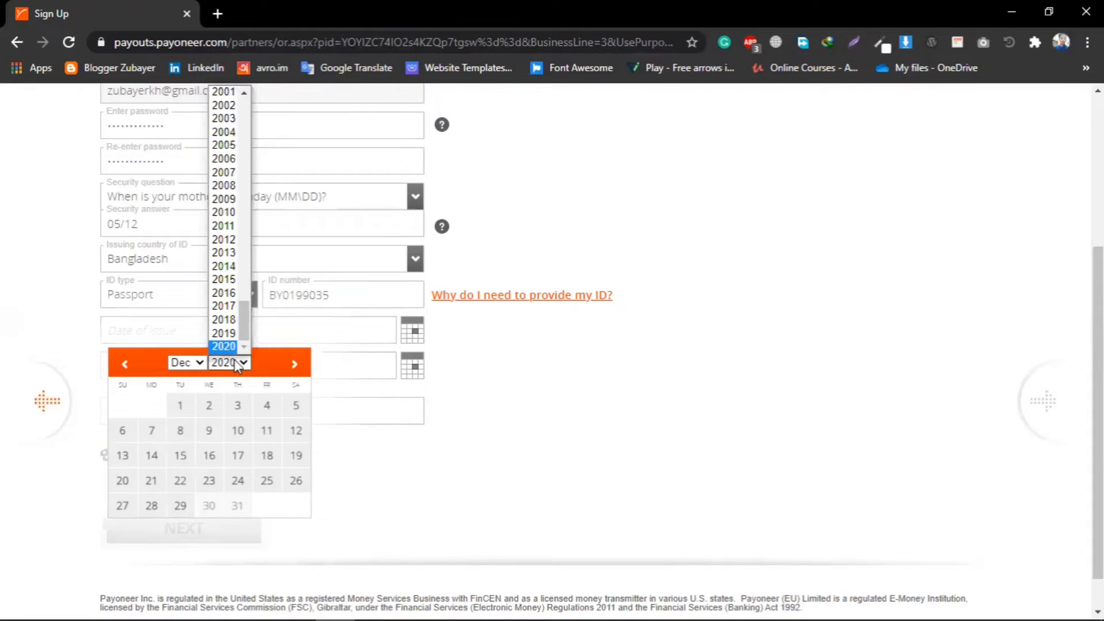
{"action": "left_click", "coordinate": [223, 319]}
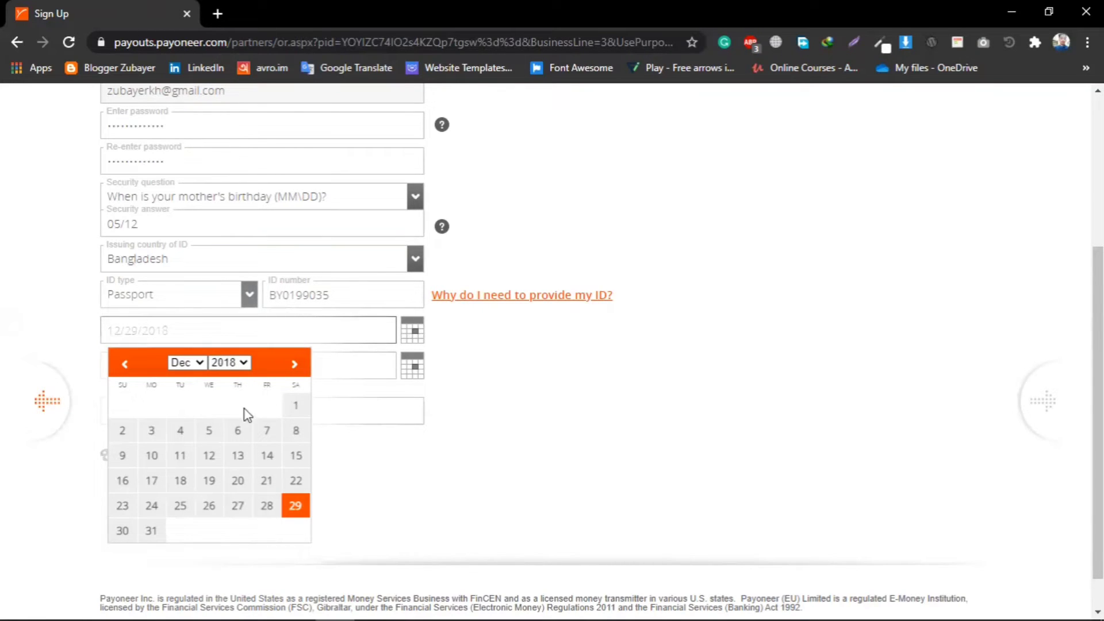
{"action": "left_click", "coordinate": [179, 456]}
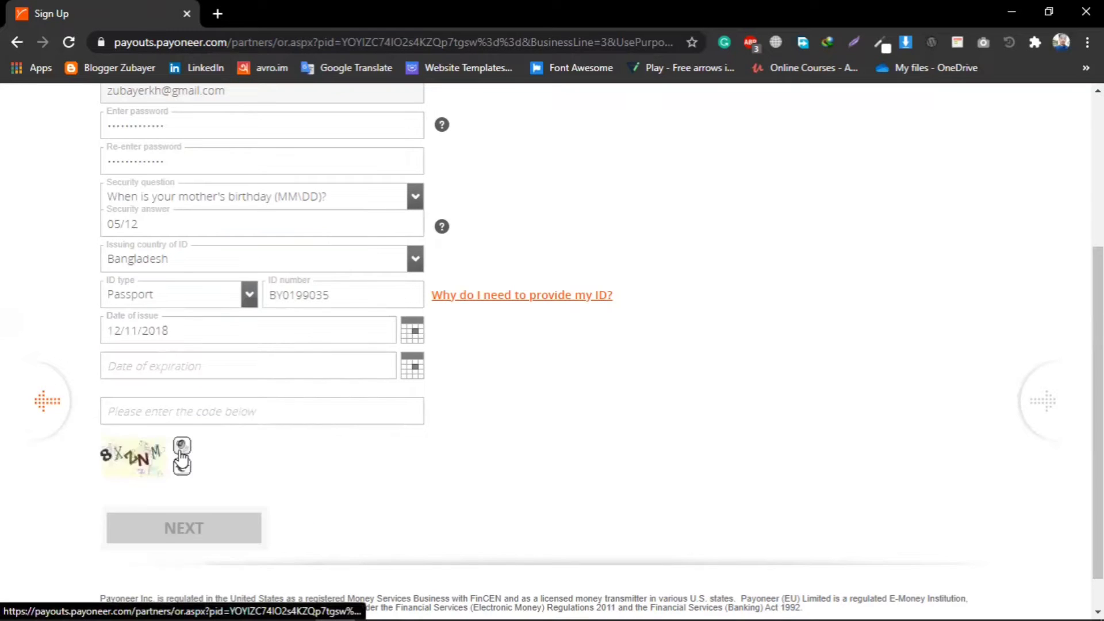
Set the passport's date of expiration to December 10, 2023 using the calendar.
{"action": "left_click", "coordinate": [170, 358]}
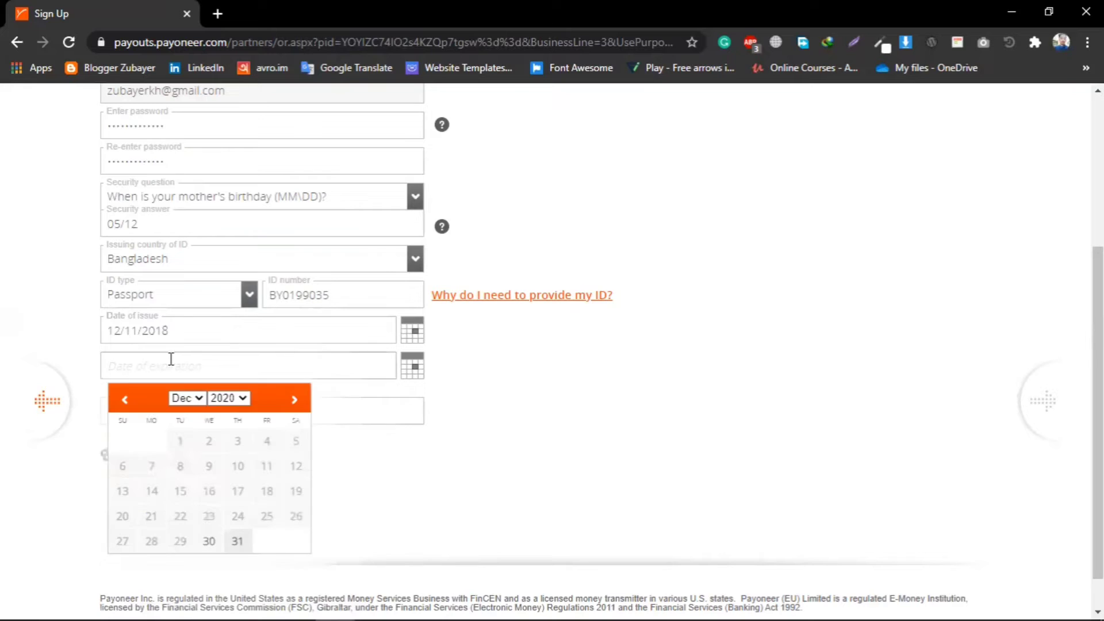
{"action": "left_click", "coordinate": [241, 398]}
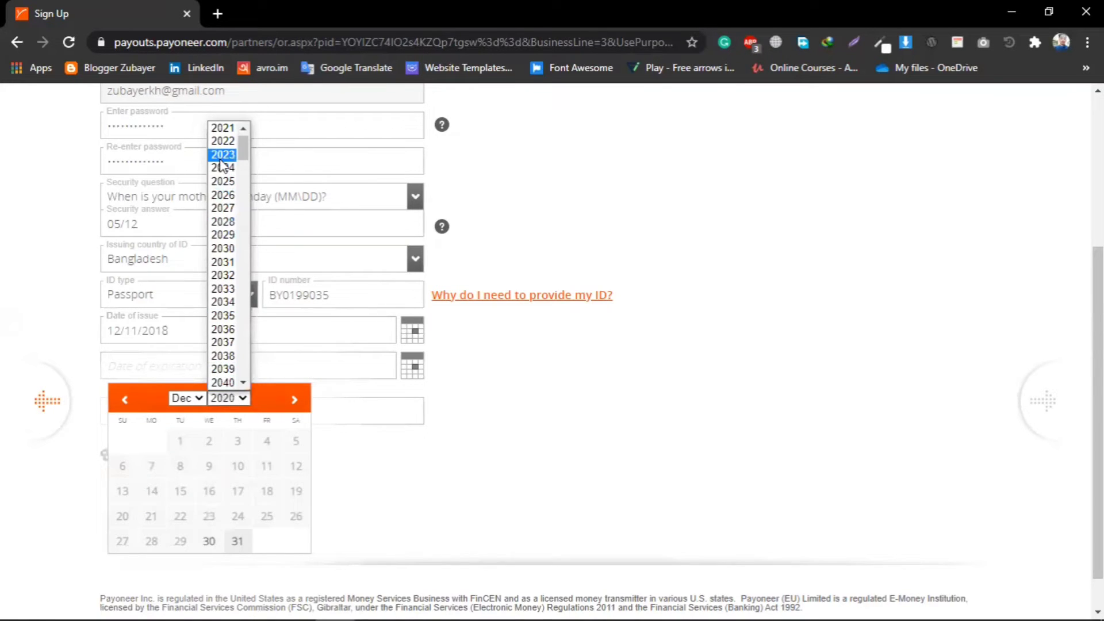
{"action": "left_click", "coordinate": [223, 154]}
{"action": "left_click", "coordinate": [194, 399]}
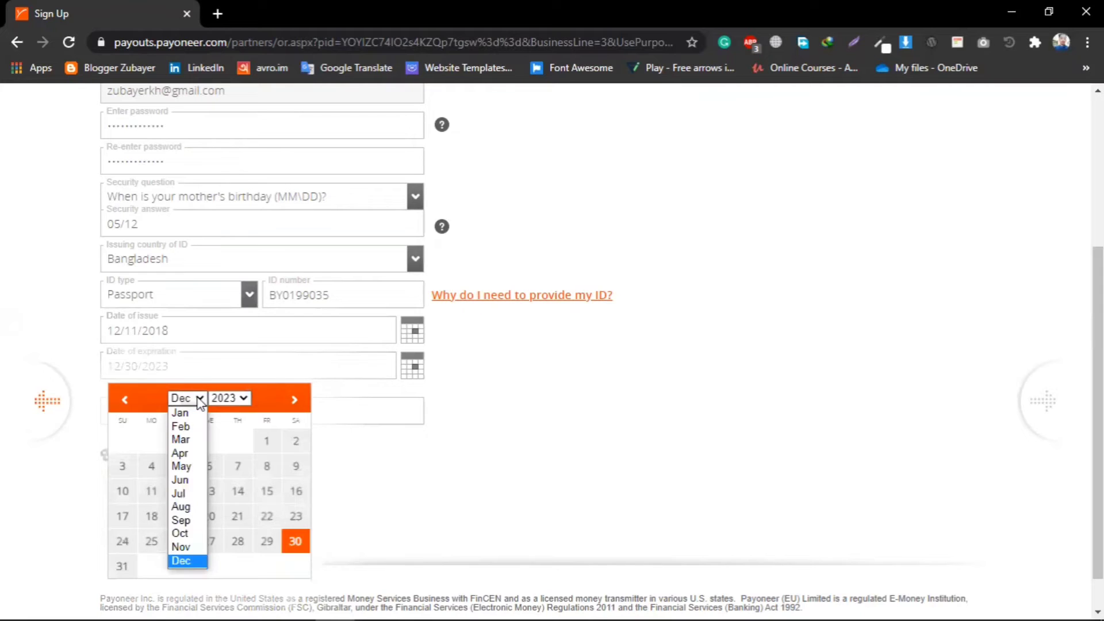
{"action": "left_click", "coordinate": [199, 401]}
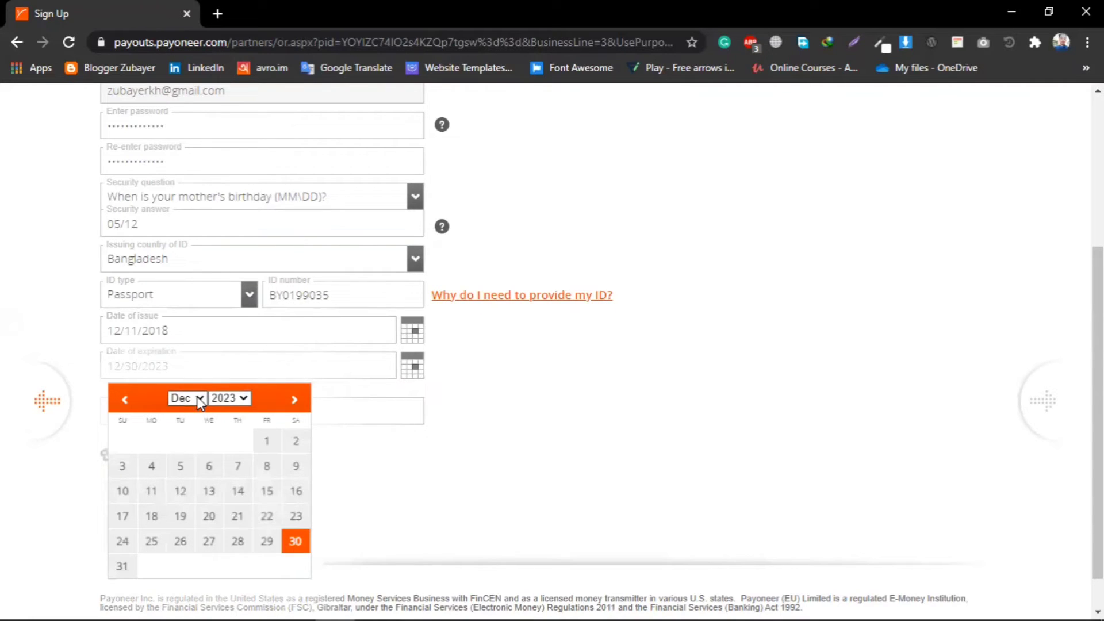
{"action": "left_click", "coordinate": [123, 493]}
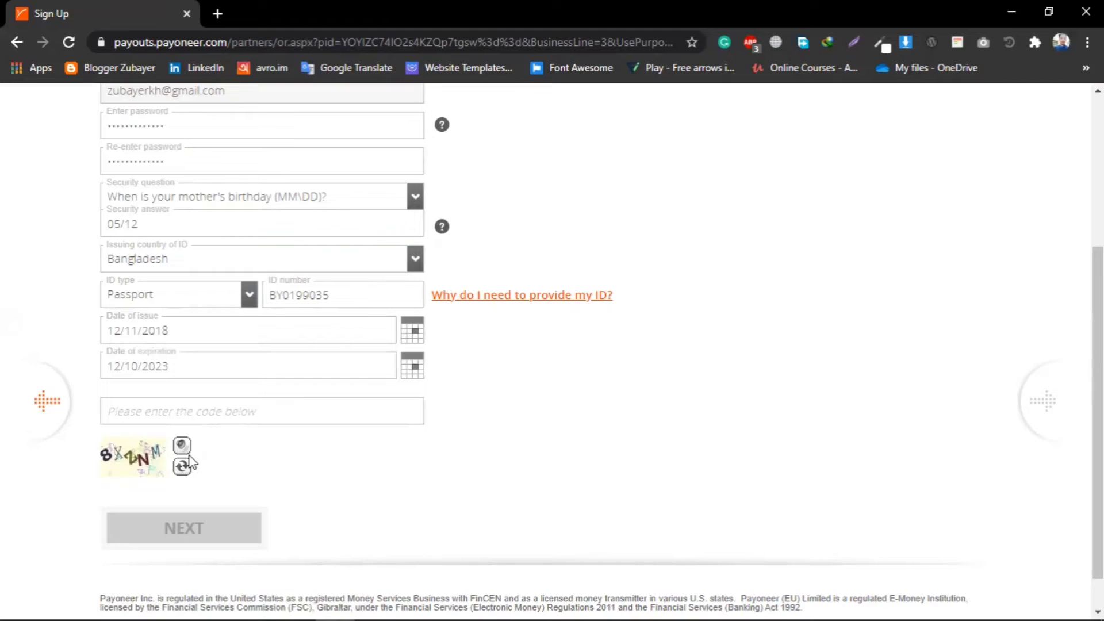
Enter the captcha code shown in the image and submit the Security Details step.
{"action": "left_click", "coordinate": [218, 415]}
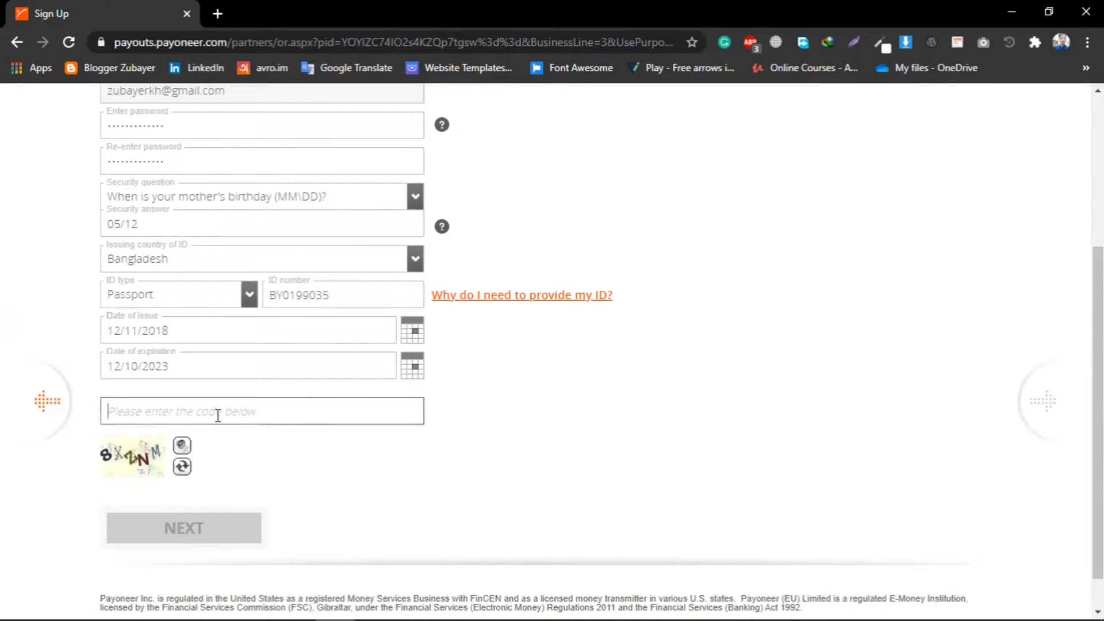
{"action": "type", "text": "8"}
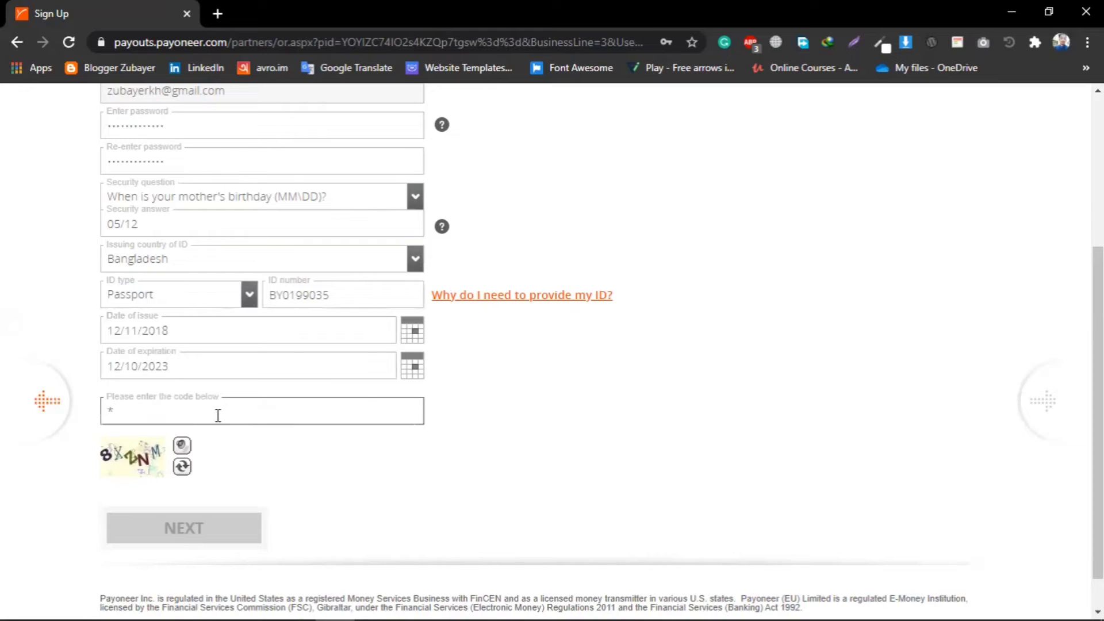
{"action": "type", "text": "xZ"}
{"action": "key", "text": "BackSpace"}
{"action": "key", "text": "BackSpace"}
{"action": "key", "text": "BackSpace"}
{"action": "type", "text": "8"}
{"action": "type", "text": "CZ"}
{"action": "key", "text": "BackSpace"}
{"action": "key", "text": "BackSpace"}
{"action": "type", "text": "XZNM"}
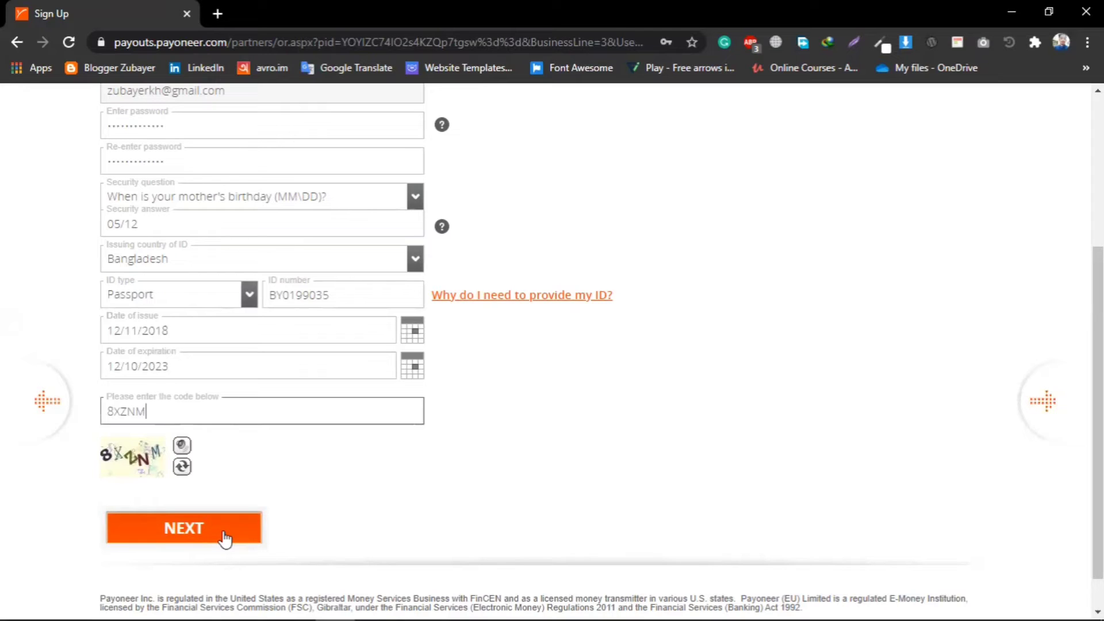
{"action": "left_click", "coordinate": [224, 535]}
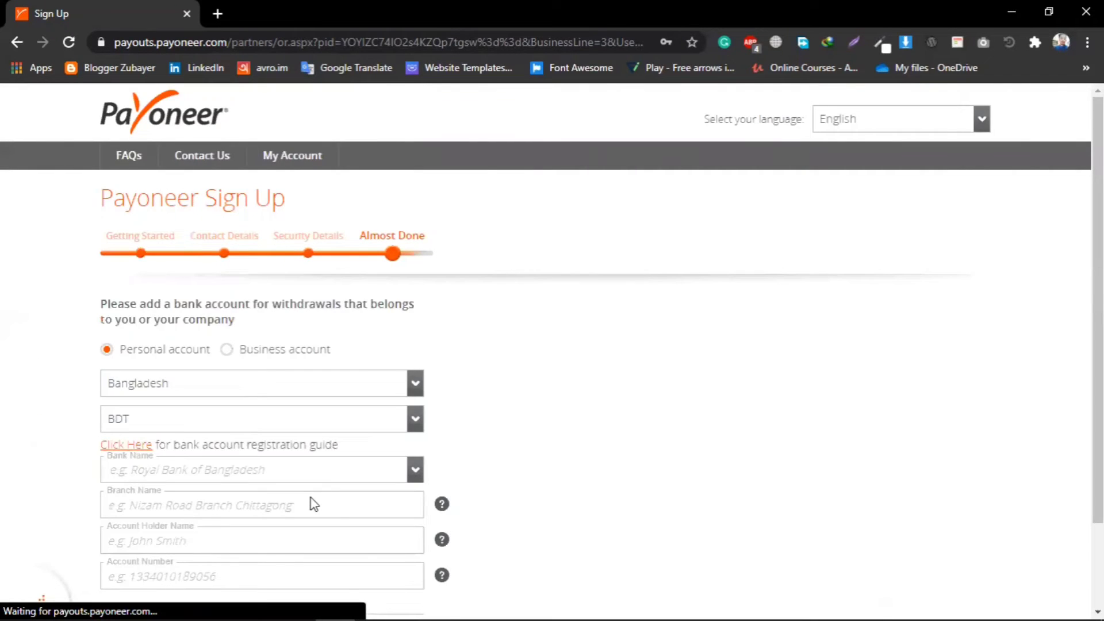
Choose DUTCHBANGLA BANK LTD from the Bank Name list.
{"action": "scroll", "coordinate": [311, 477], "scroll_direction": "down", "scroll_amount": 3}
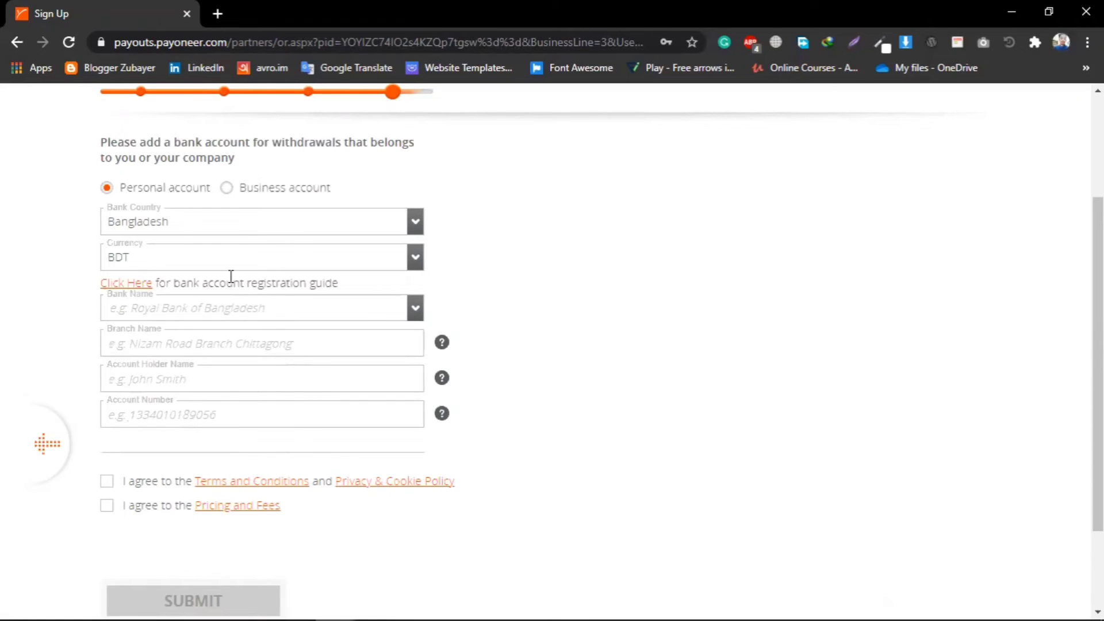
{"action": "left_click", "coordinate": [415, 316]}
{"action": "scroll", "coordinate": [286, 432], "scroll_direction": "down", "scroll_amount": 1}
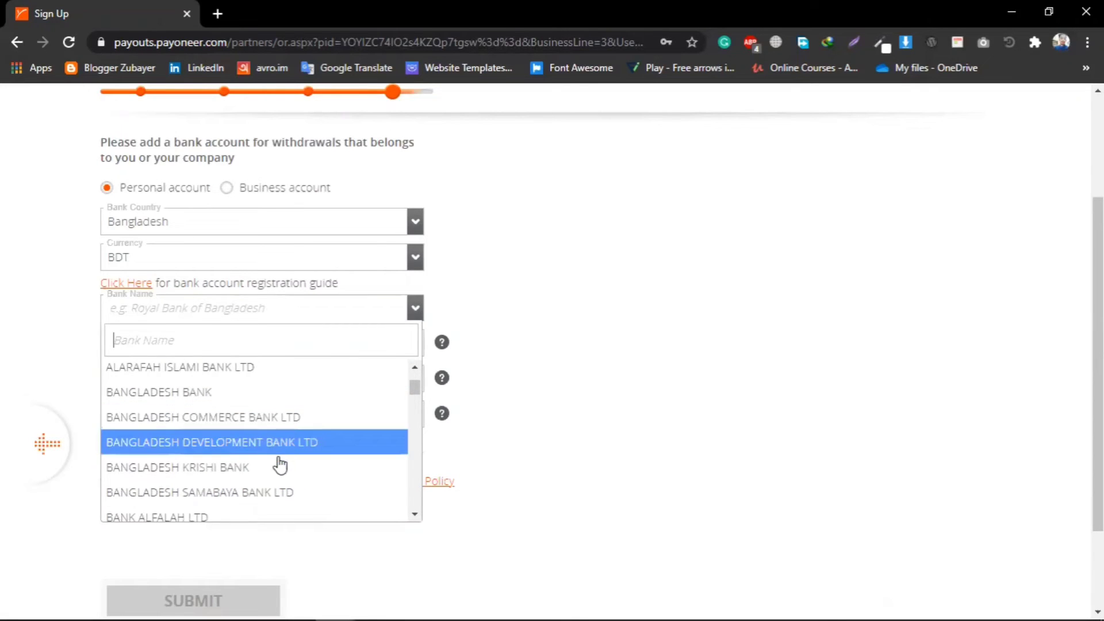
{"action": "scroll", "coordinate": [280, 465], "scroll_direction": "down", "scroll_amount": 3}
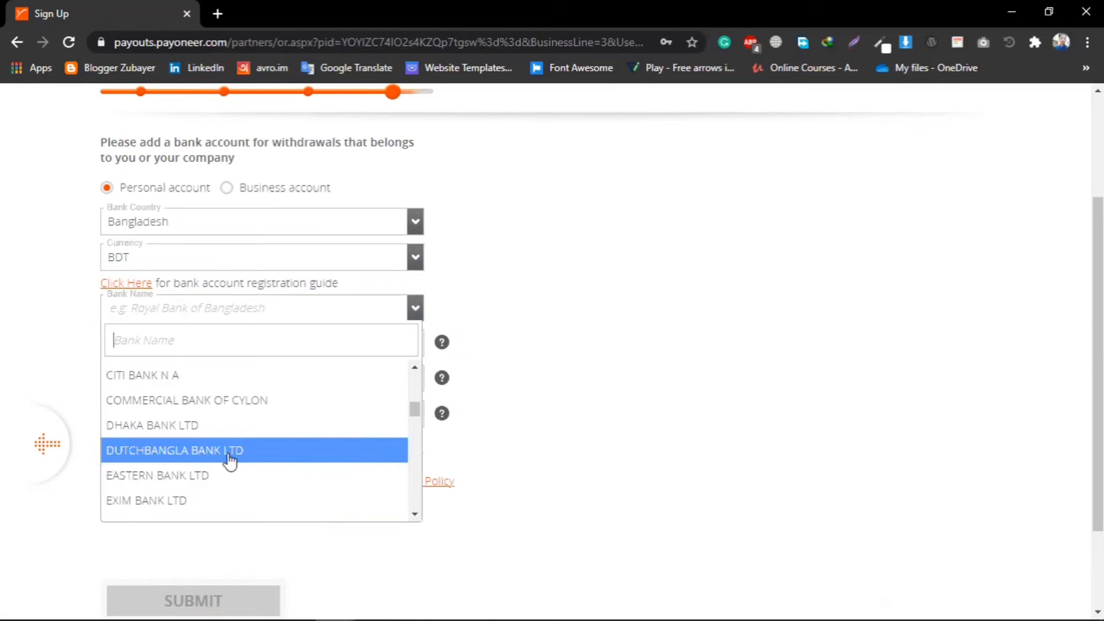
{"action": "scroll", "coordinate": [229, 460], "scroll_direction": "down", "scroll_amount": 3}
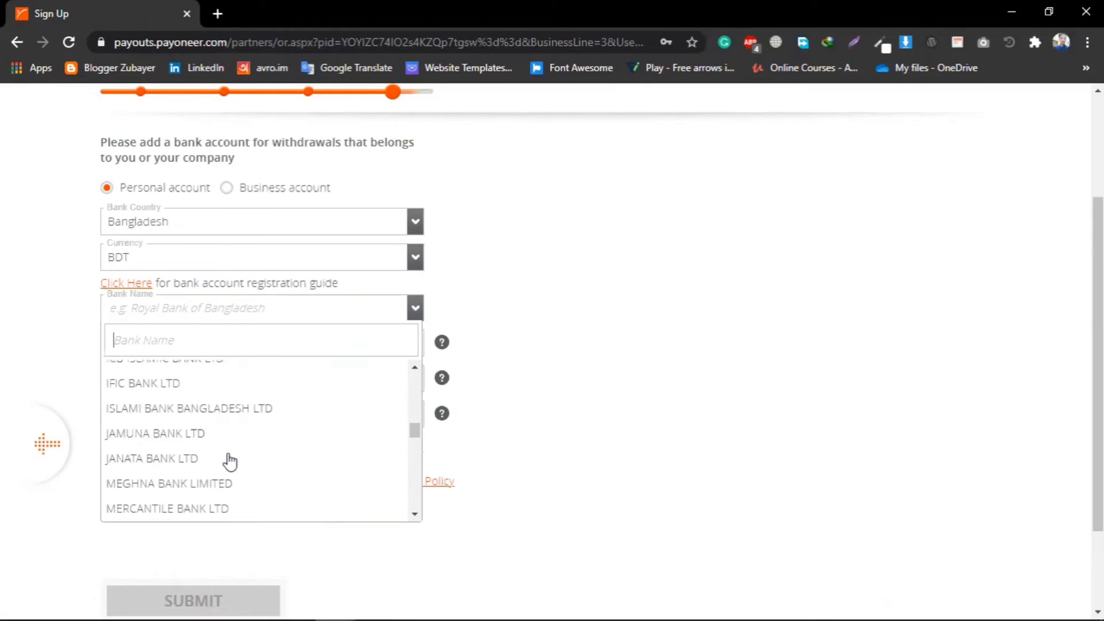
{"action": "scroll", "coordinate": [229, 463], "scroll_direction": "down", "scroll_amount": 2}
{"action": "scroll", "coordinate": [230, 487], "scroll_direction": "down", "scroll_amount": 3}
{"action": "scroll", "coordinate": [229, 488], "scroll_direction": "up", "scroll_amount": 5}
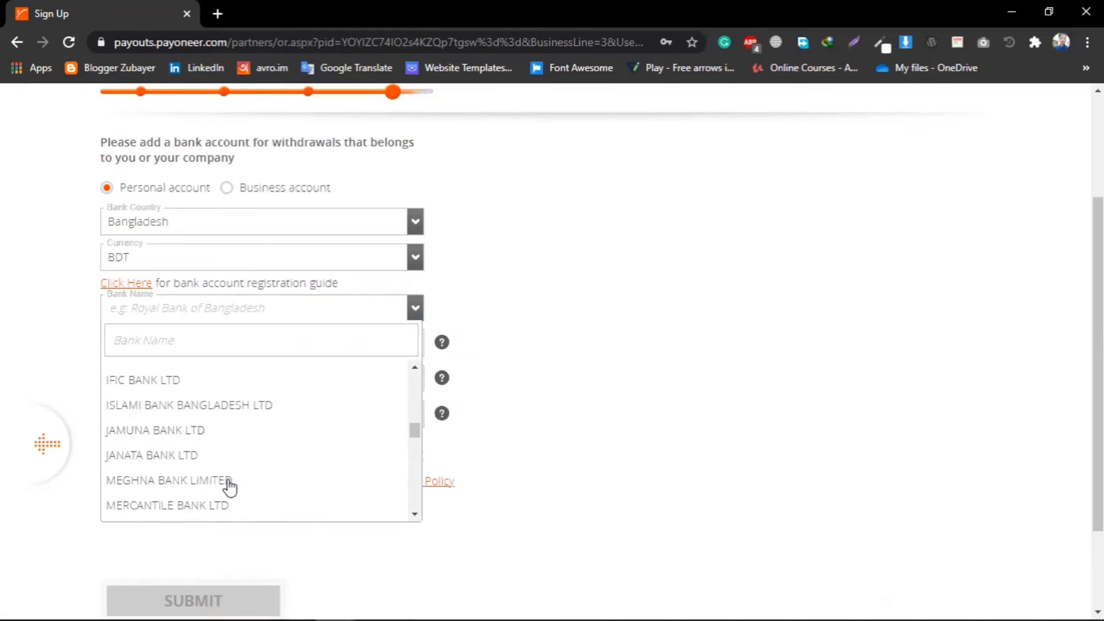
{"action": "scroll", "coordinate": [229, 486], "scroll_direction": "up", "scroll_amount": 4}
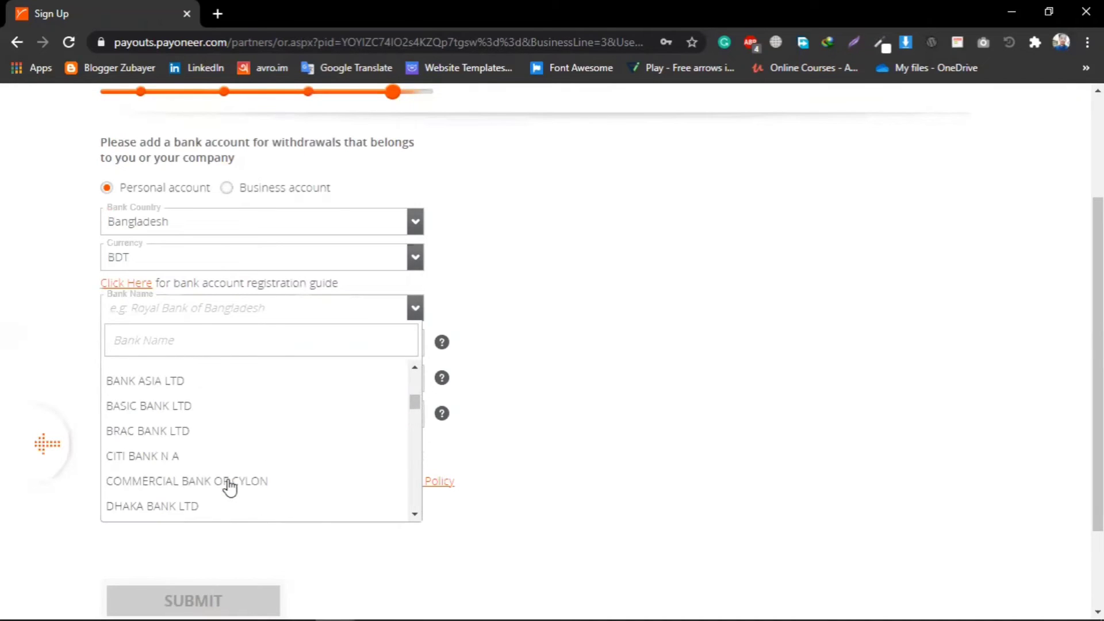
{"action": "scroll", "coordinate": [229, 486], "scroll_direction": "down", "scroll_amount": 1}
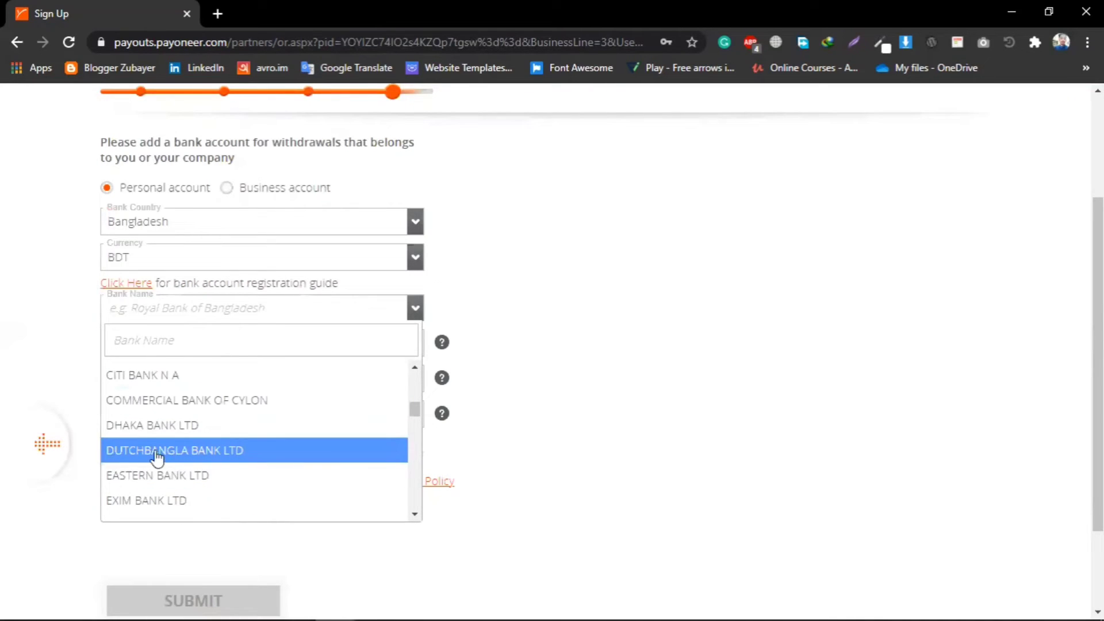
{"action": "left_click", "coordinate": [219, 457]}
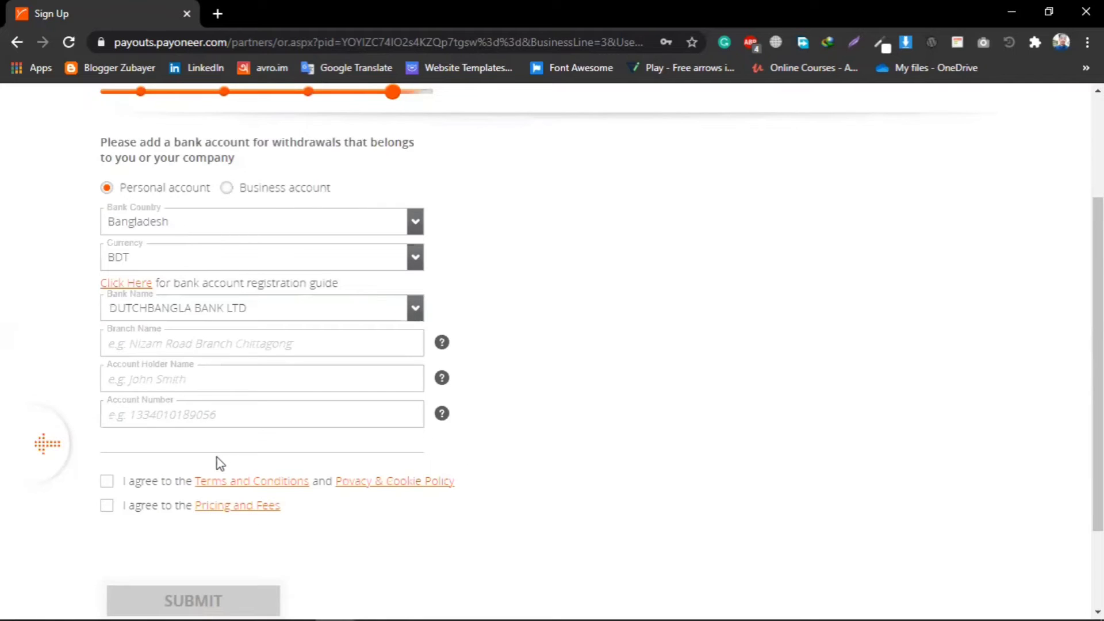
Enter 'Tomsombridge, Cumilla' as the branch name.
{"action": "left_click", "coordinate": [286, 341]}
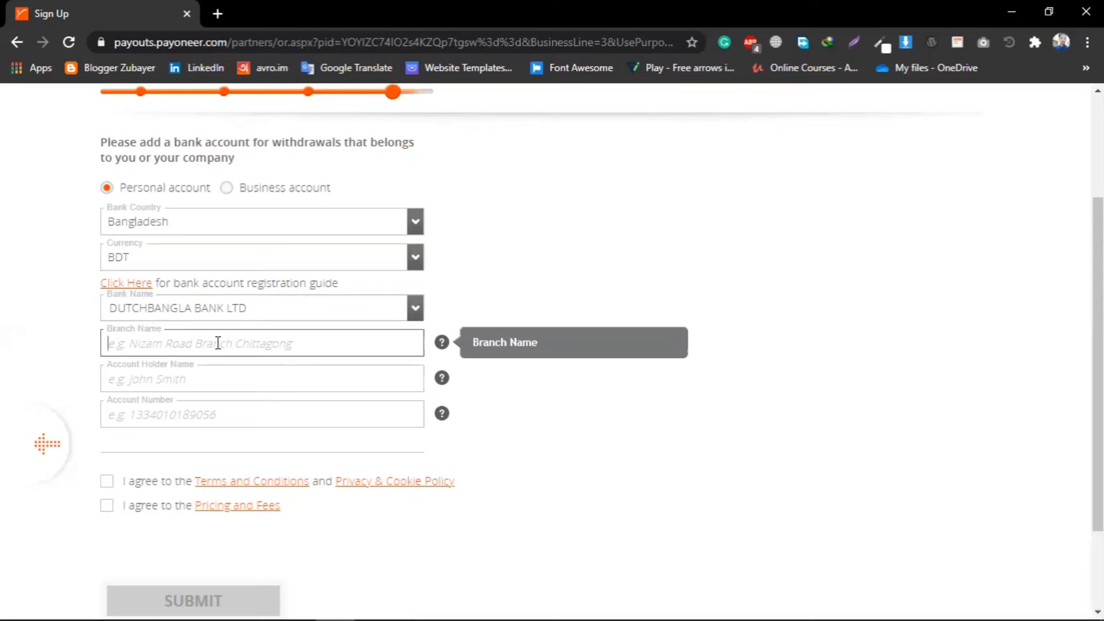
{"action": "type", "text": "Tom"}
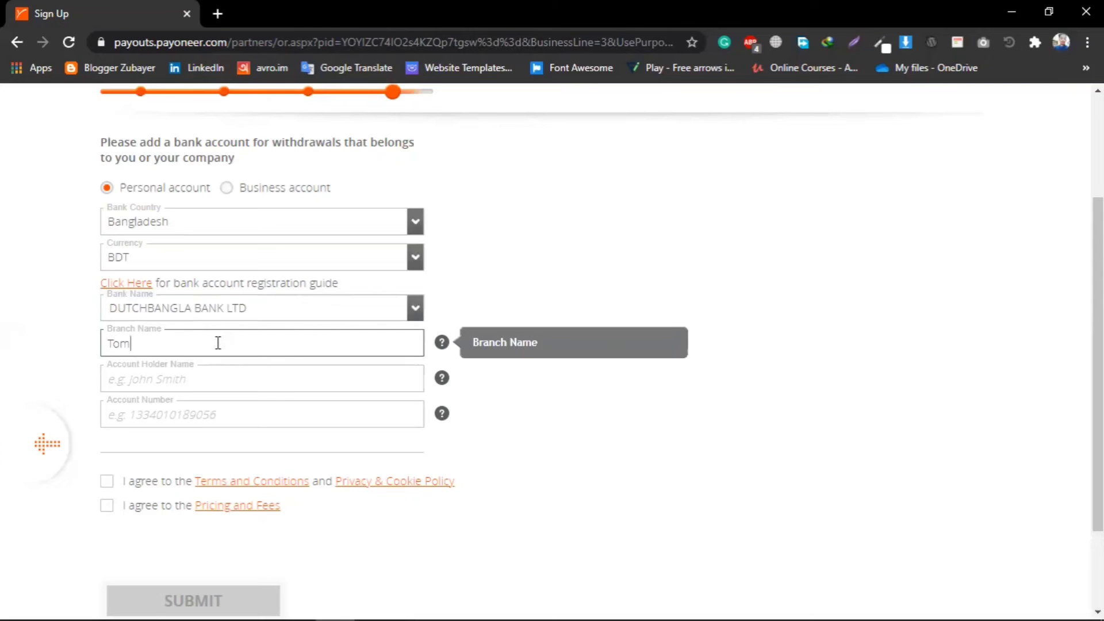
{"action": "type", "text": "sombridge, Cum"}
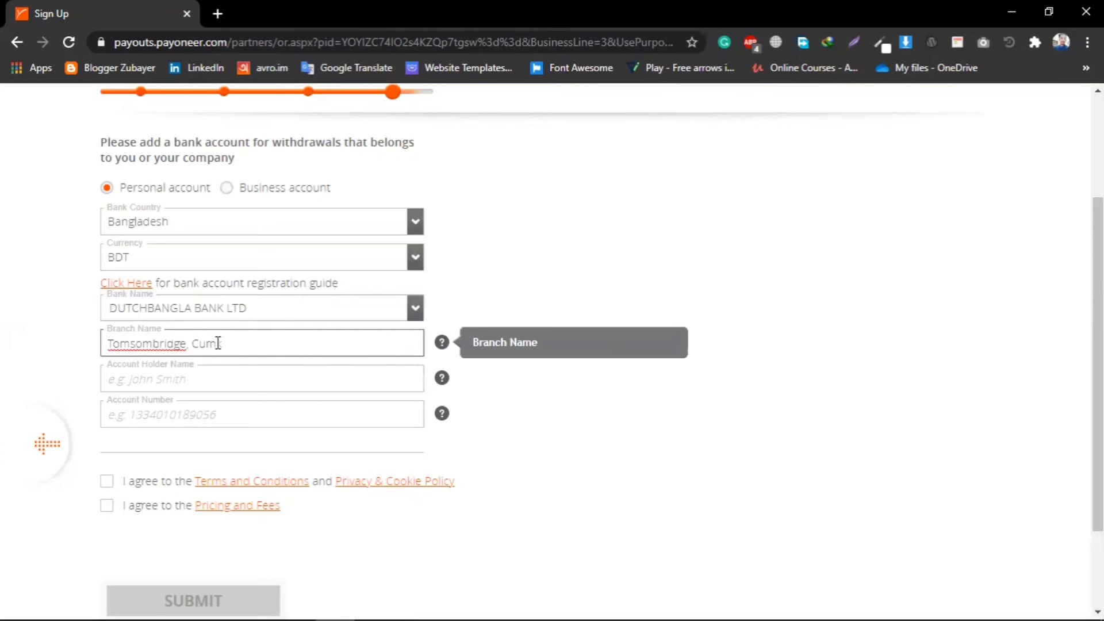
{"action": "type", "text": "illa"}
Search Google in a new tab for 'tomsombridge comilla dutch bangla bank limited'.
{"action": "key", "text": "ctrl+t"}
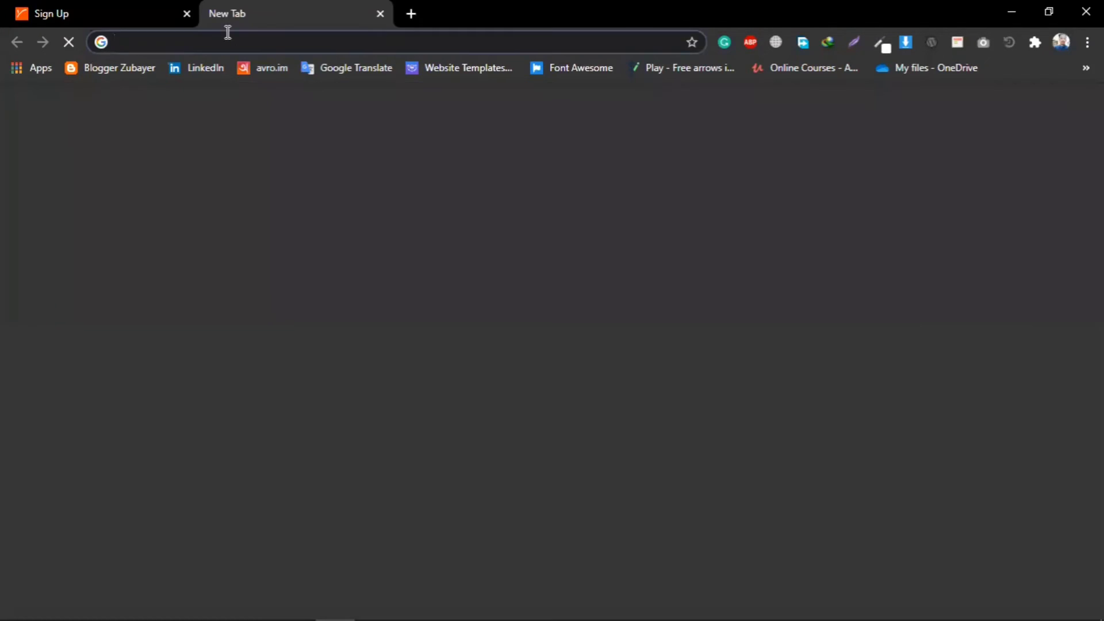
{"action": "type", "text": "tomsombr"}
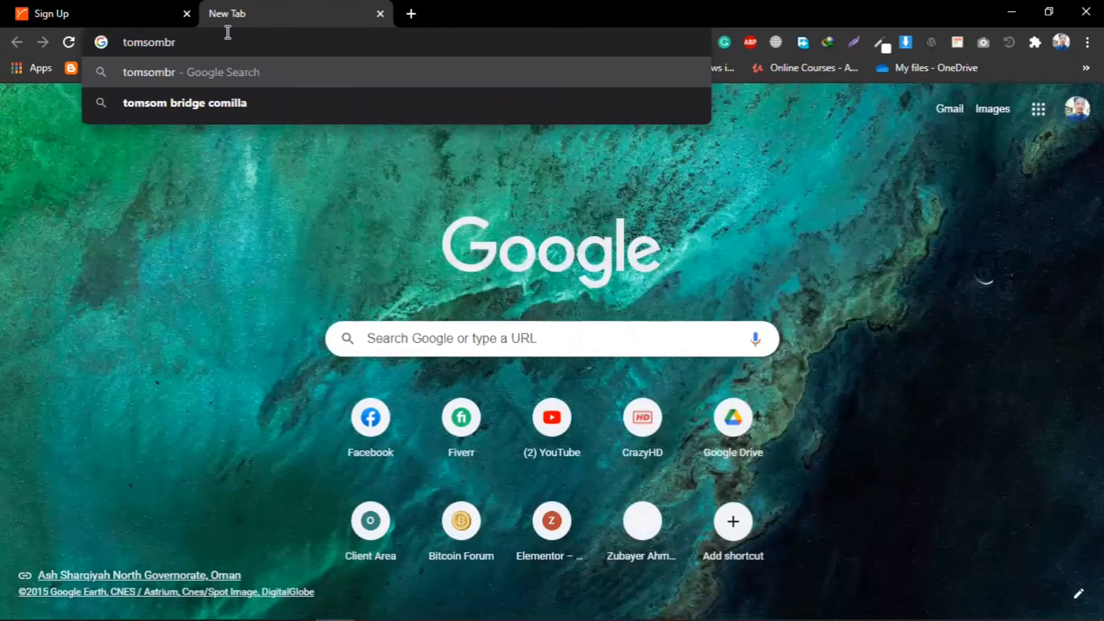
{"action": "type", "text": "idg"}
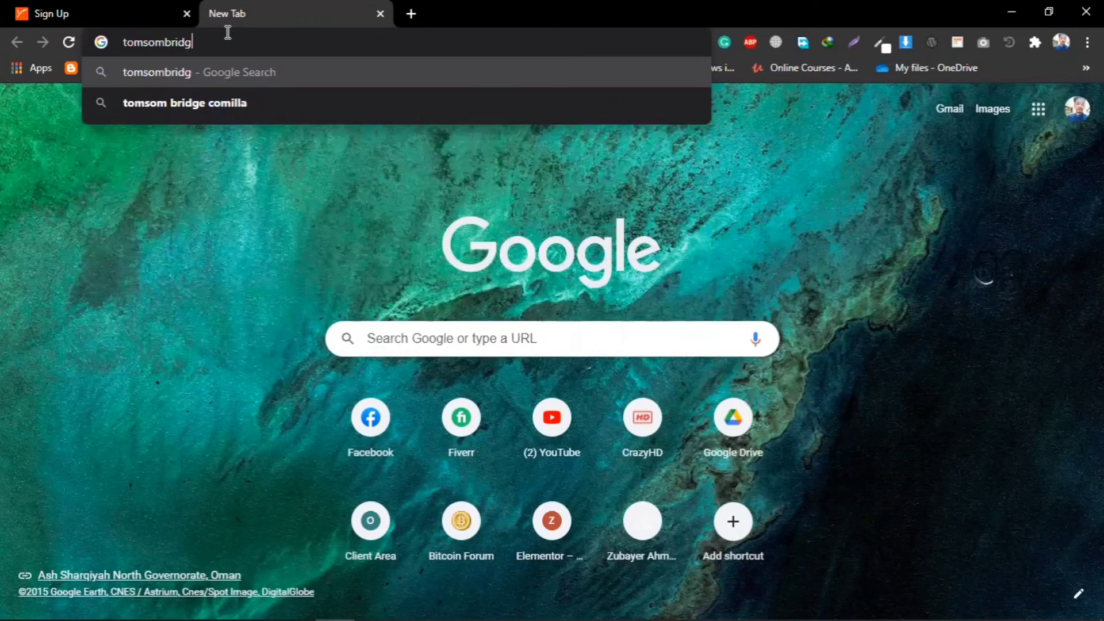
{"action": "type", "text": "e c"}
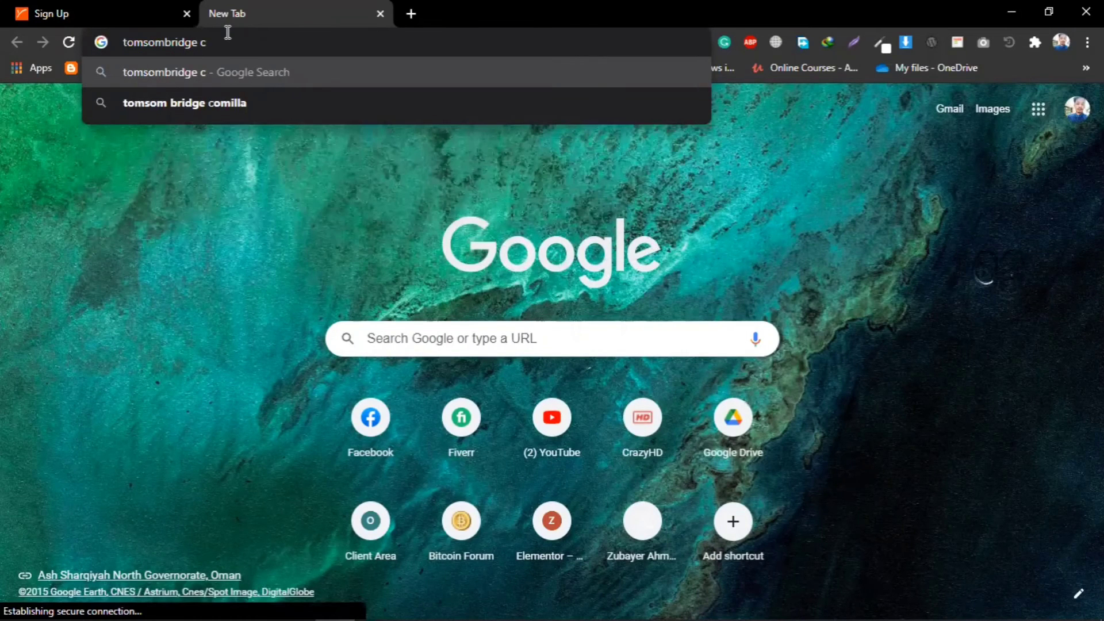
{"action": "type", "text": "omilla"}
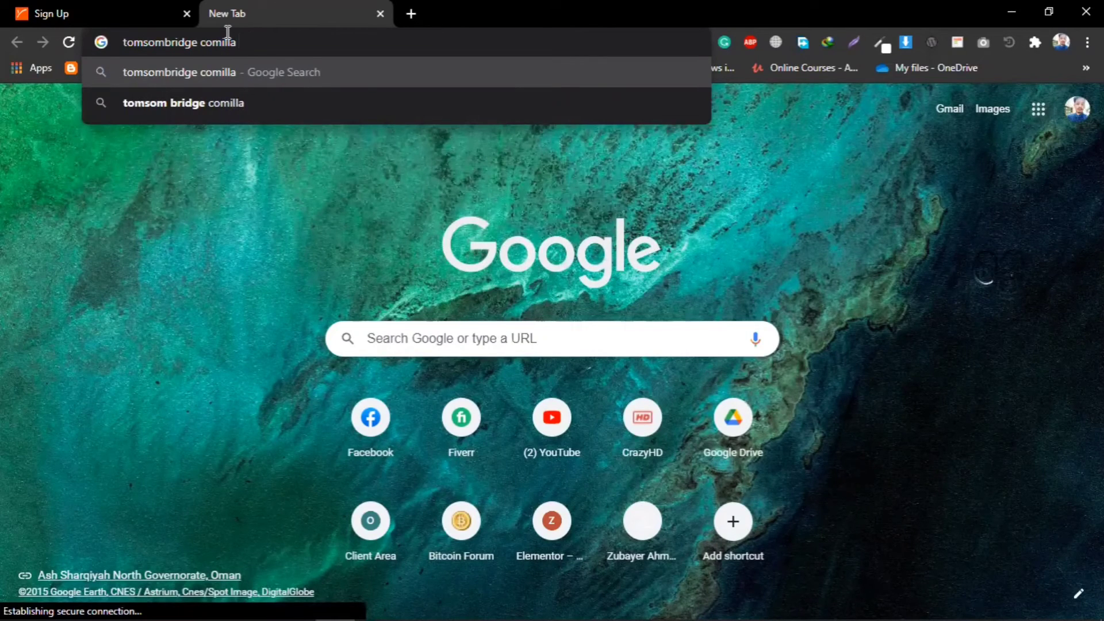
{"action": "type", "text": " dutch ba"}
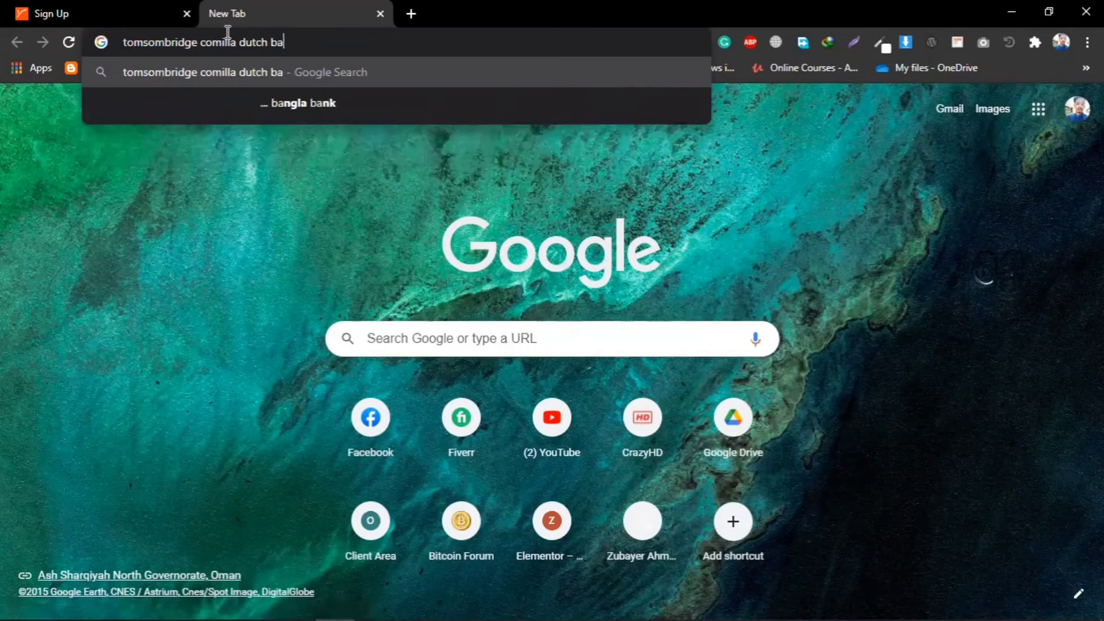
{"action": "type", "text": "ngla ba"}
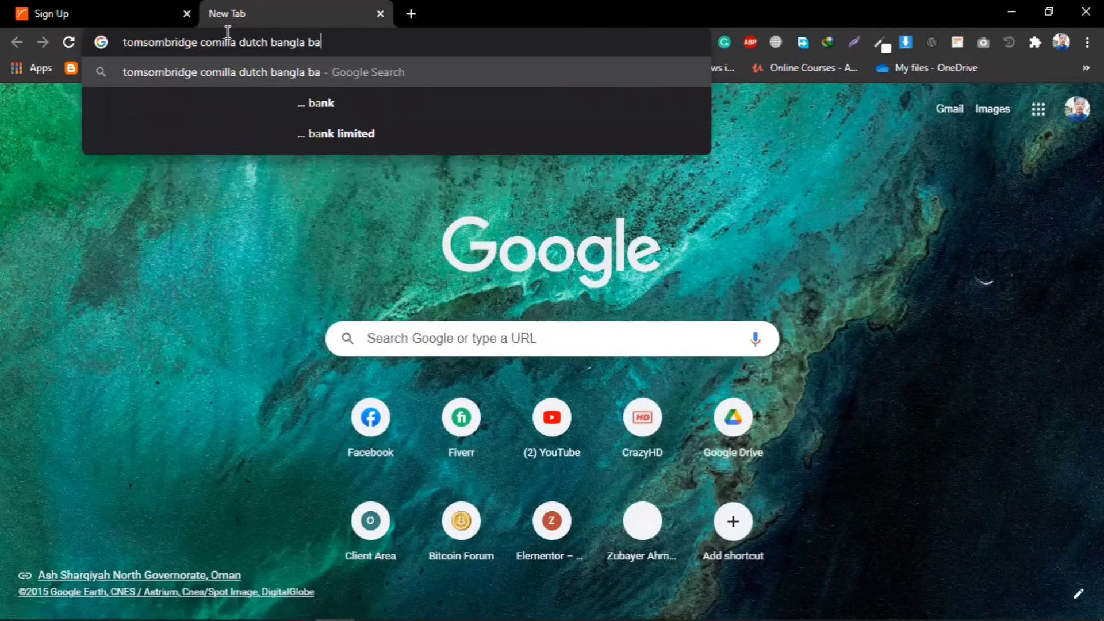
{"action": "type", "text": "nk"}
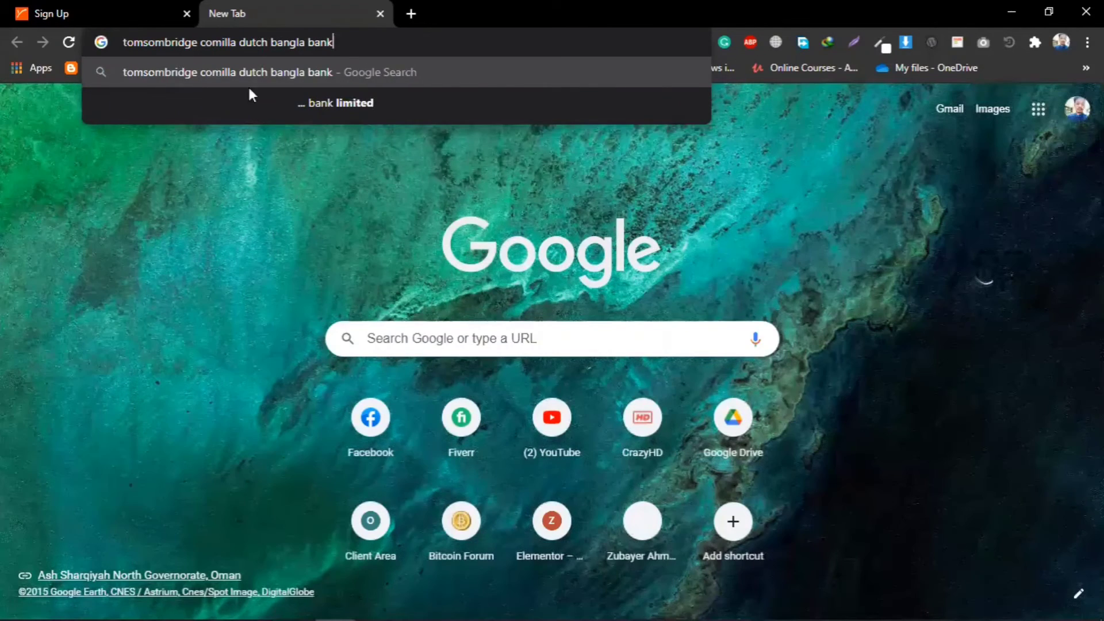
{"action": "left_click", "coordinate": [323, 101]}
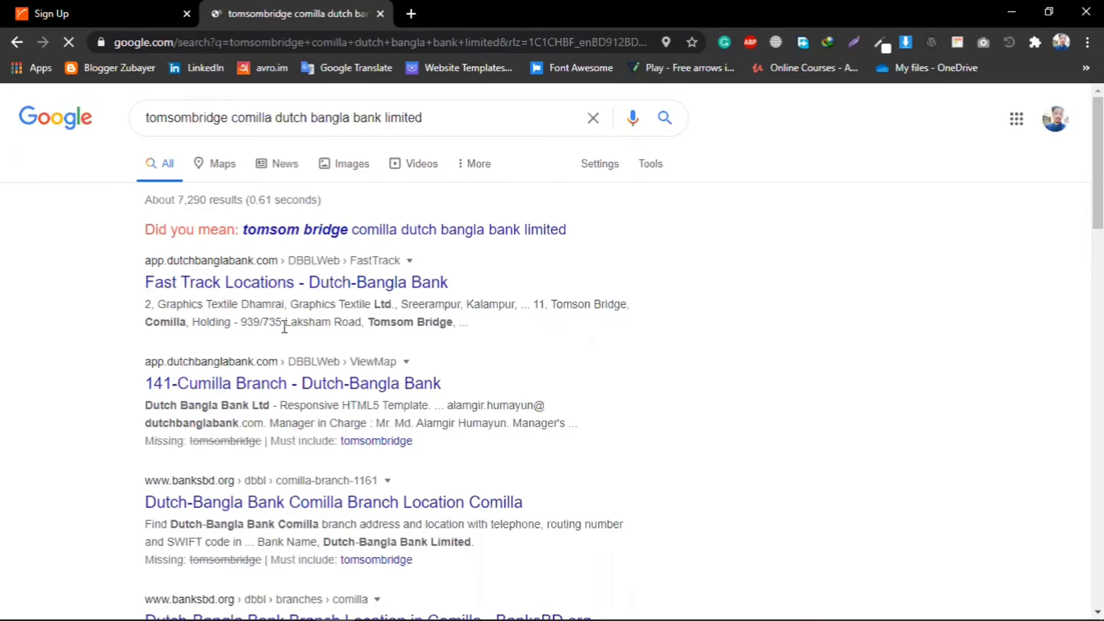
Open the Dutch-Bangla Bank Fast Track Locations page and browse down to the district list.
{"action": "left_click", "coordinate": [300, 288]}
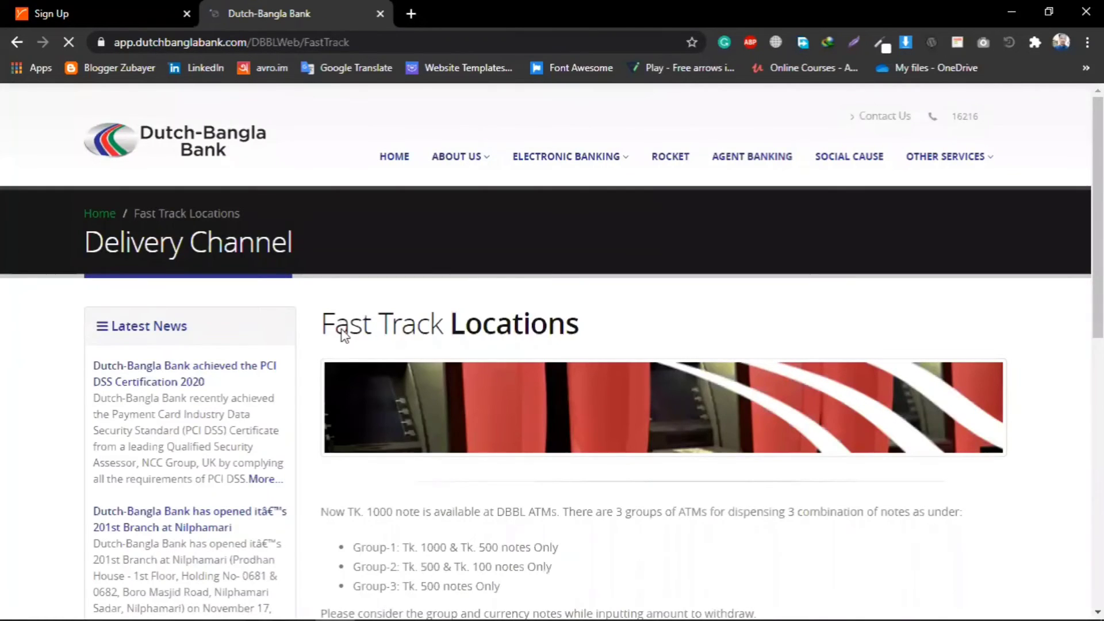
{"action": "scroll", "coordinate": [344, 335], "scroll_direction": "down", "scroll_amount": 4}
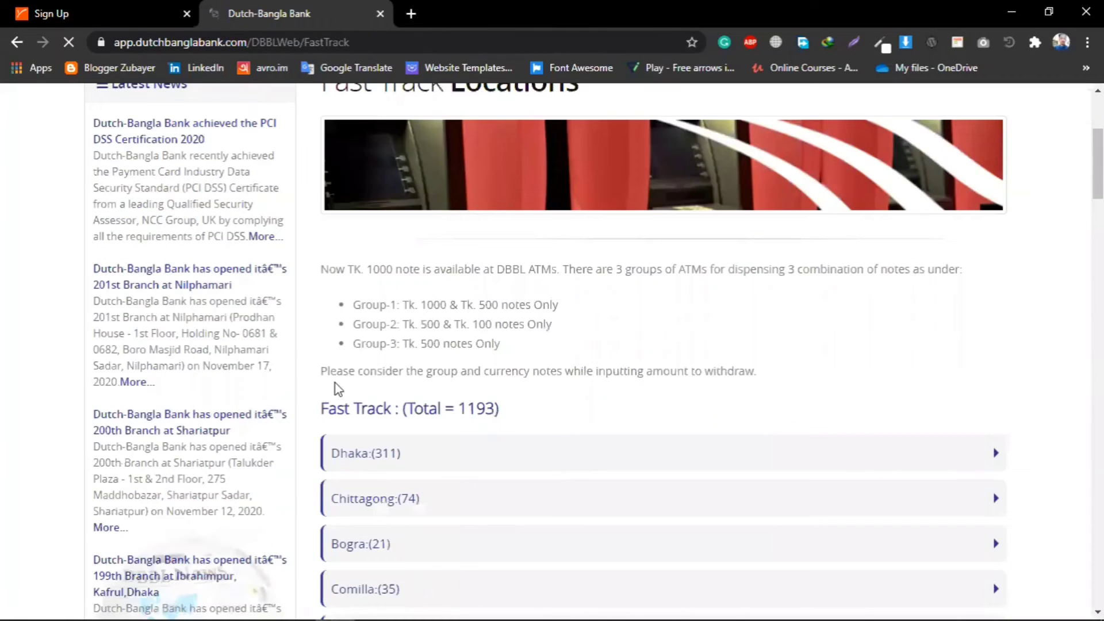
{"action": "scroll", "coordinate": [335, 387], "scroll_direction": "down", "scroll_amount": 8}
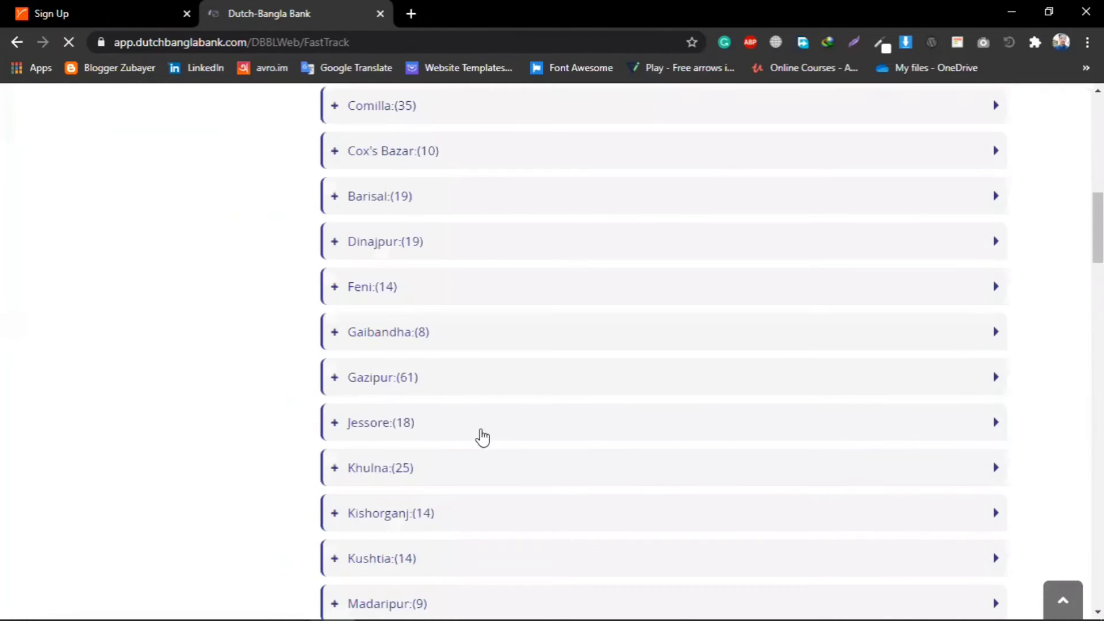
{"action": "scroll", "coordinate": [482, 438], "scroll_direction": "down", "scroll_amount": 18}
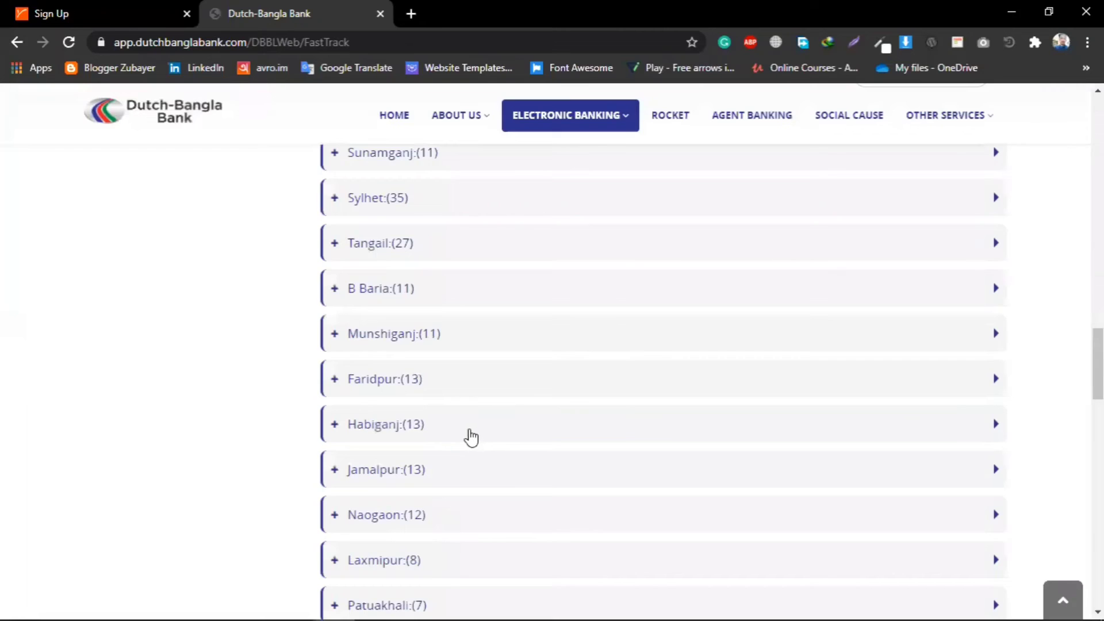
{"action": "scroll", "coordinate": [472, 439], "scroll_direction": "down", "scroll_amount": 10}
{"action": "scroll", "coordinate": [472, 438], "scroll_direction": "down", "scroll_amount": 8}
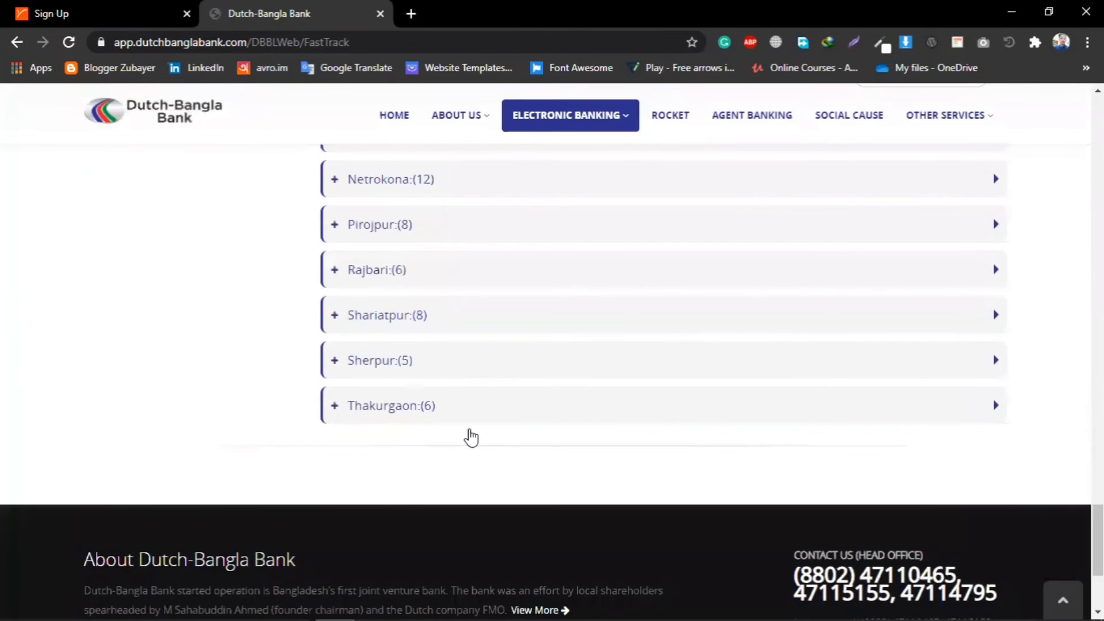
{"action": "scroll", "coordinate": [472, 438], "scroll_direction": "up", "scroll_amount": 12}
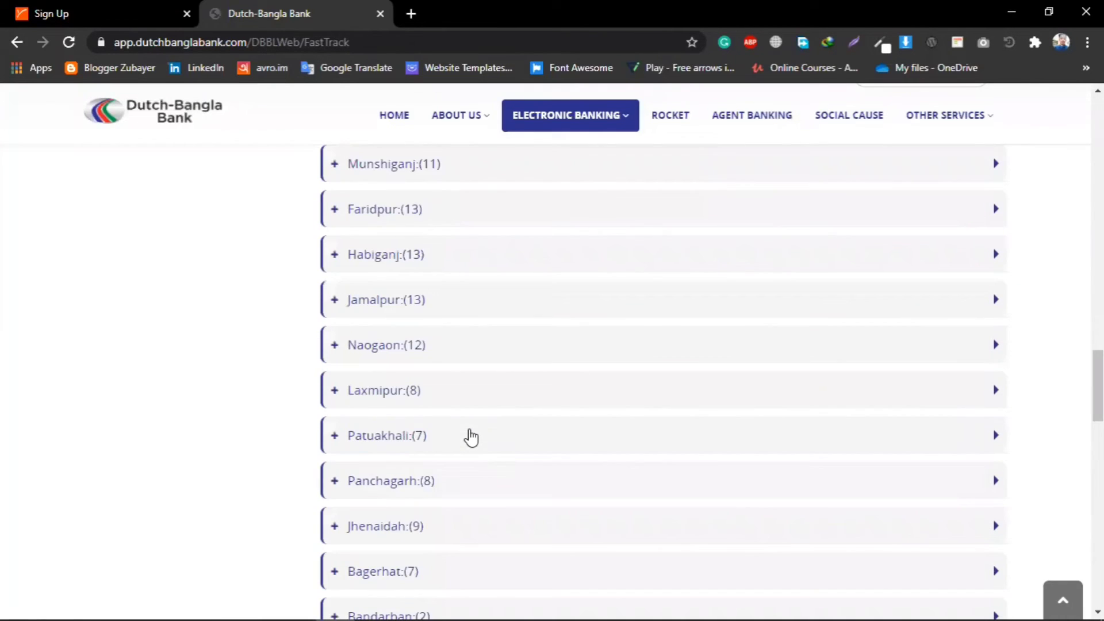
{"action": "scroll", "coordinate": [472, 436], "scroll_direction": "up", "scroll_amount": 2}
{"action": "scroll", "coordinate": [471, 437], "scroll_direction": "up", "scroll_amount": 5}
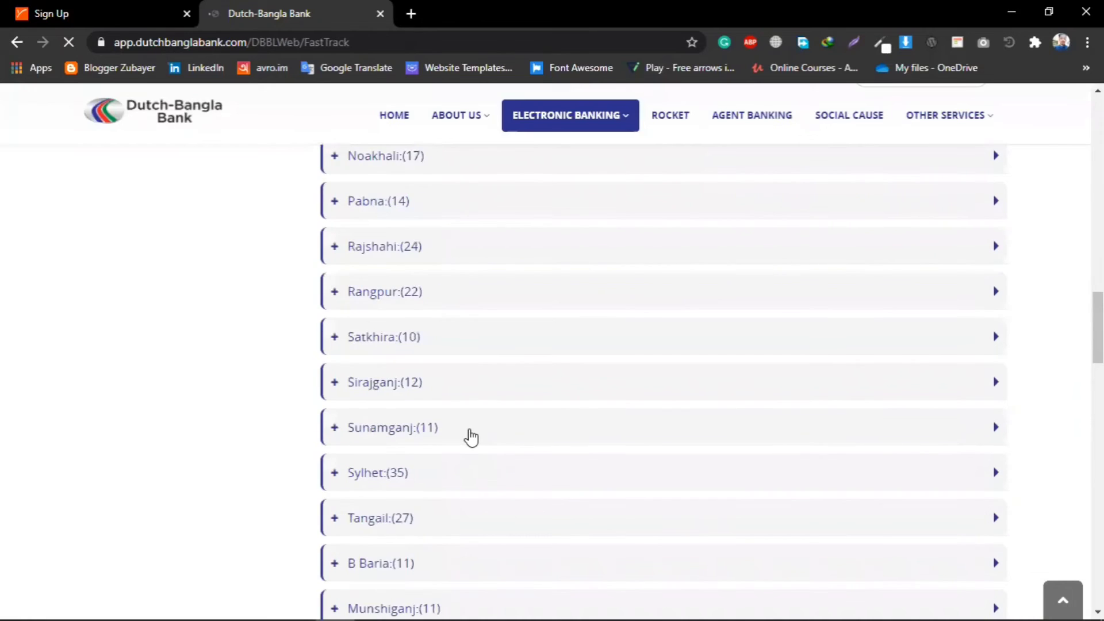
{"action": "scroll", "coordinate": [452, 428], "scroll_direction": "down", "scroll_amount": 5}
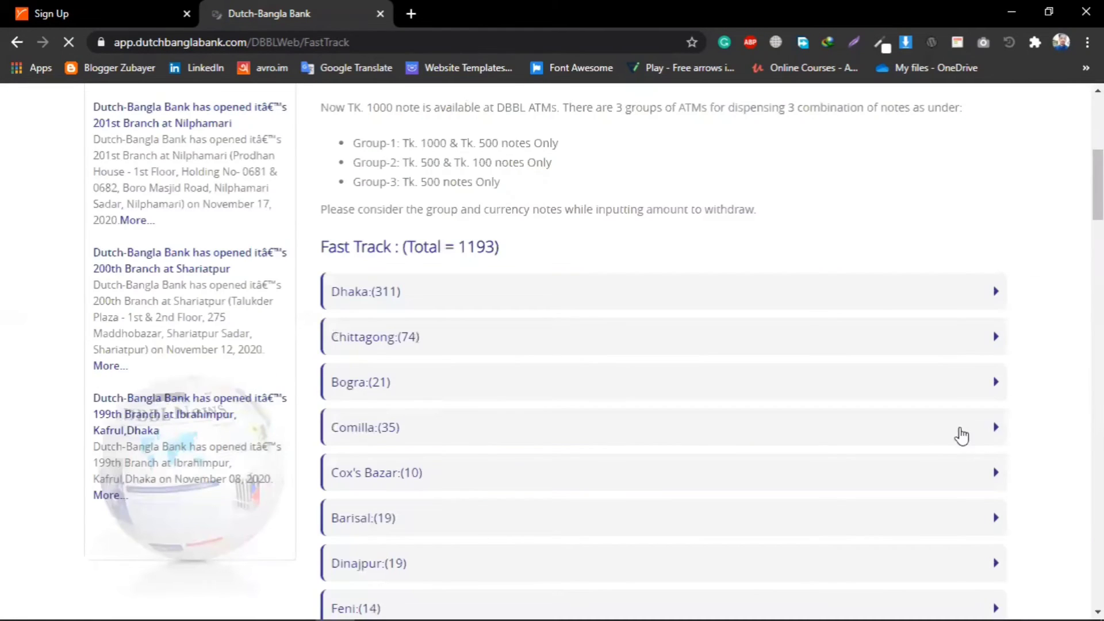
{"action": "scroll", "coordinate": [904, 422], "scroll_direction": "down", "scroll_amount": 2}
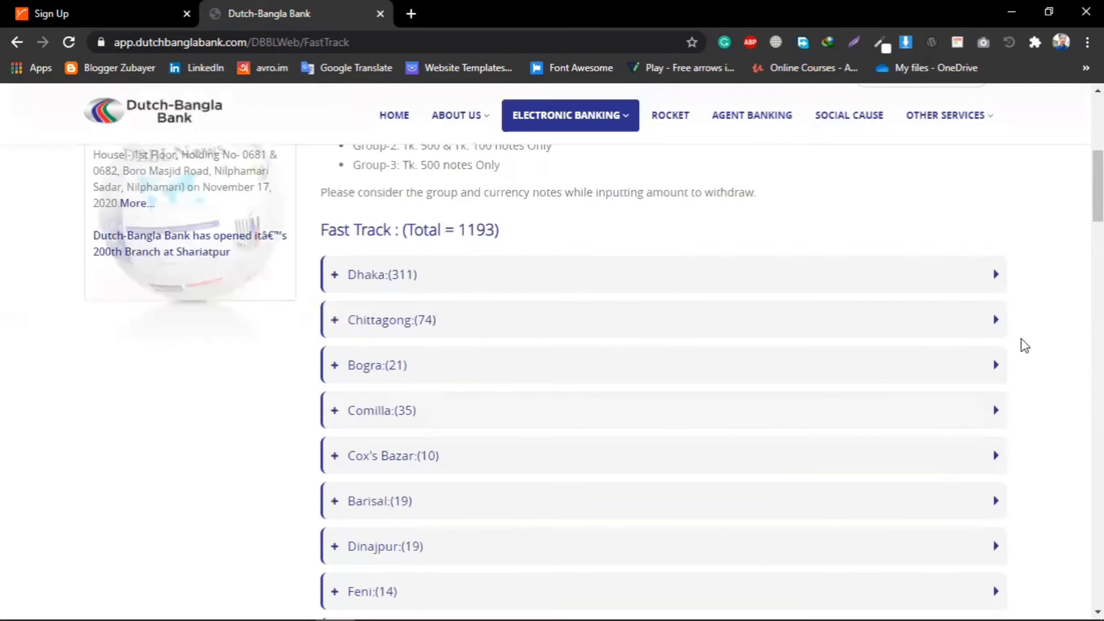
Expand Comilla's locations, select the 'Tomson Bridge, Comilla' branch name, and return to Payoneer.
{"action": "left_click", "coordinate": [996, 322]}
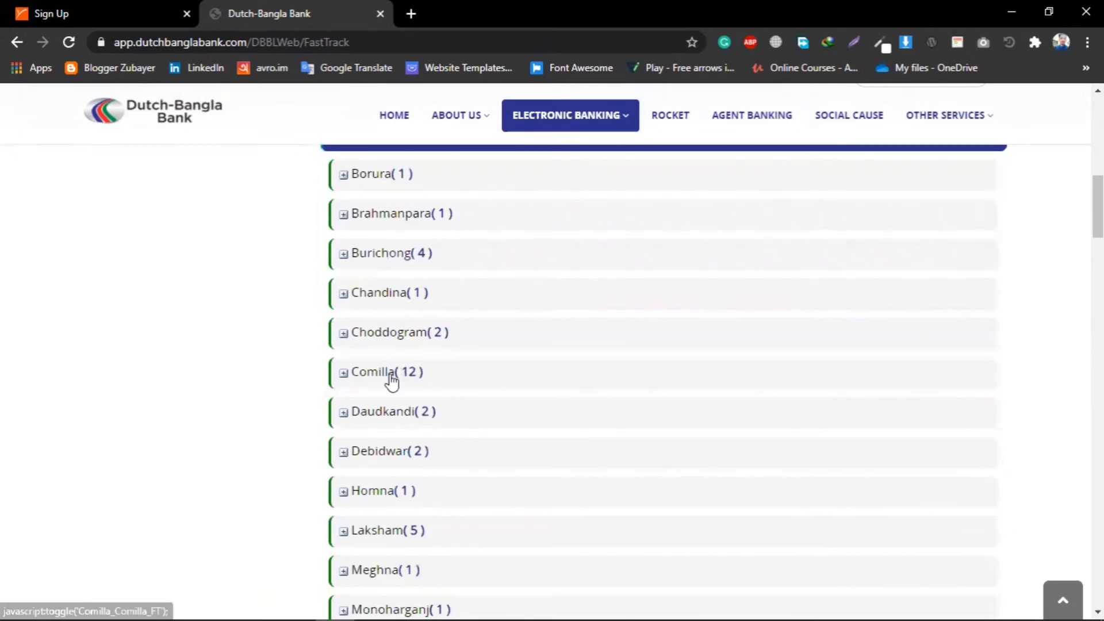
{"action": "scroll", "coordinate": [380, 385], "scroll_direction": "up", "scroll_amount": 3}
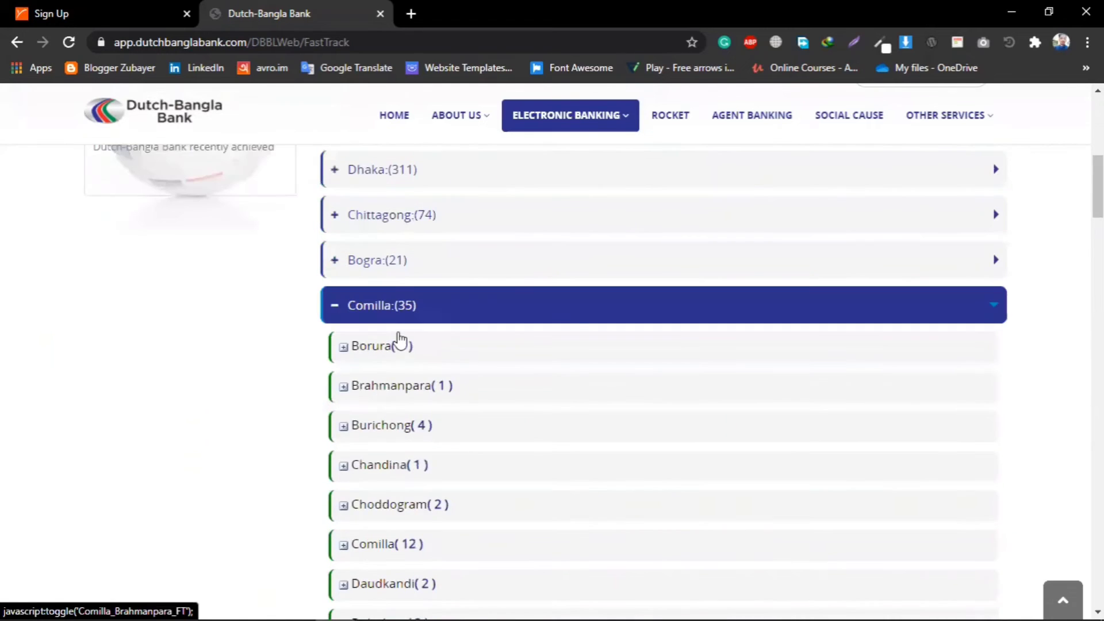
{"action": "scroll", "coordinate": [393, 311], "scroll_direction": "down", "scroll_amount": 3}
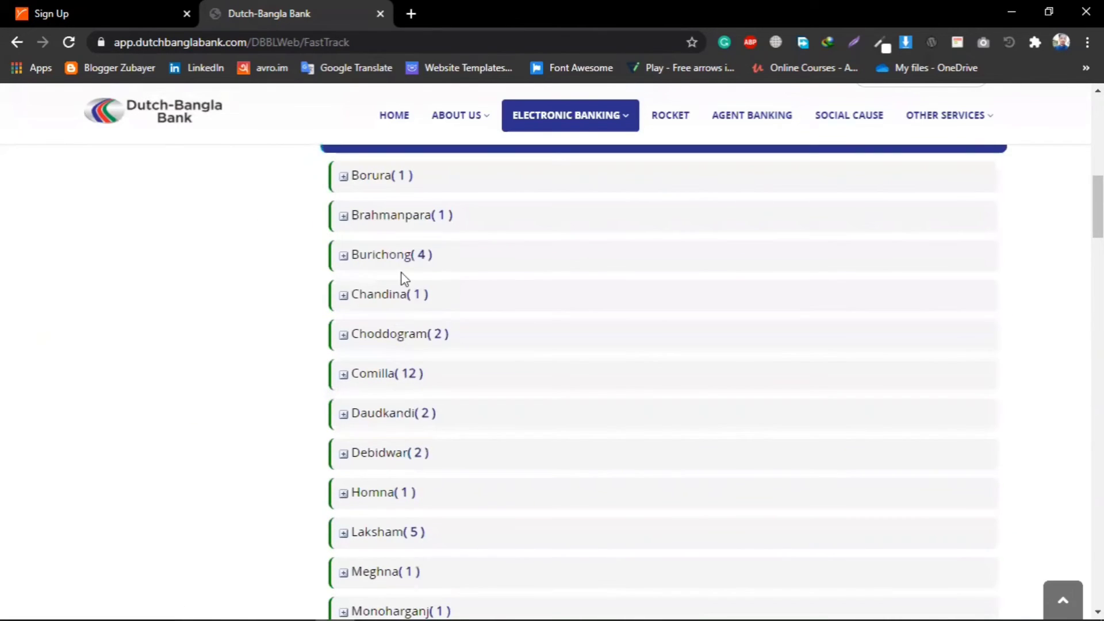
{"action": "scroll", "coordinate": [405, 380], "scroll_direction": "down", "scroll_amount": 1}
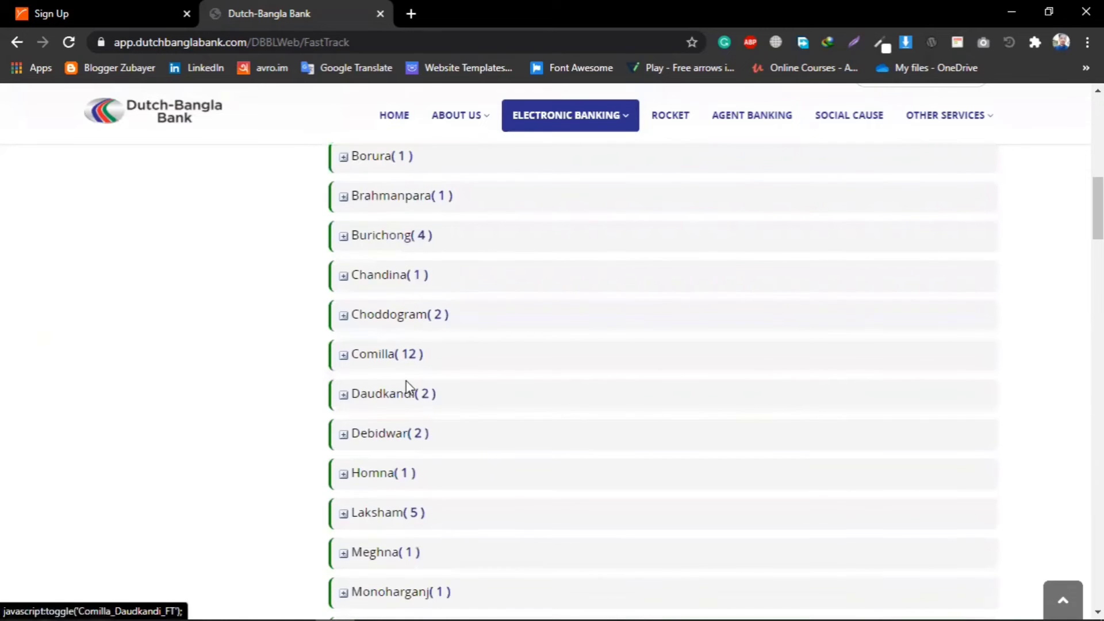
{"action": "scroll", "coordinate": [405, 381], "scroll_direction": "down", "scroll_amount": 3}
{"action": "scroll", "coordinate": [377, 291], "scroll_direction": "up", "scroll_amount": 2}
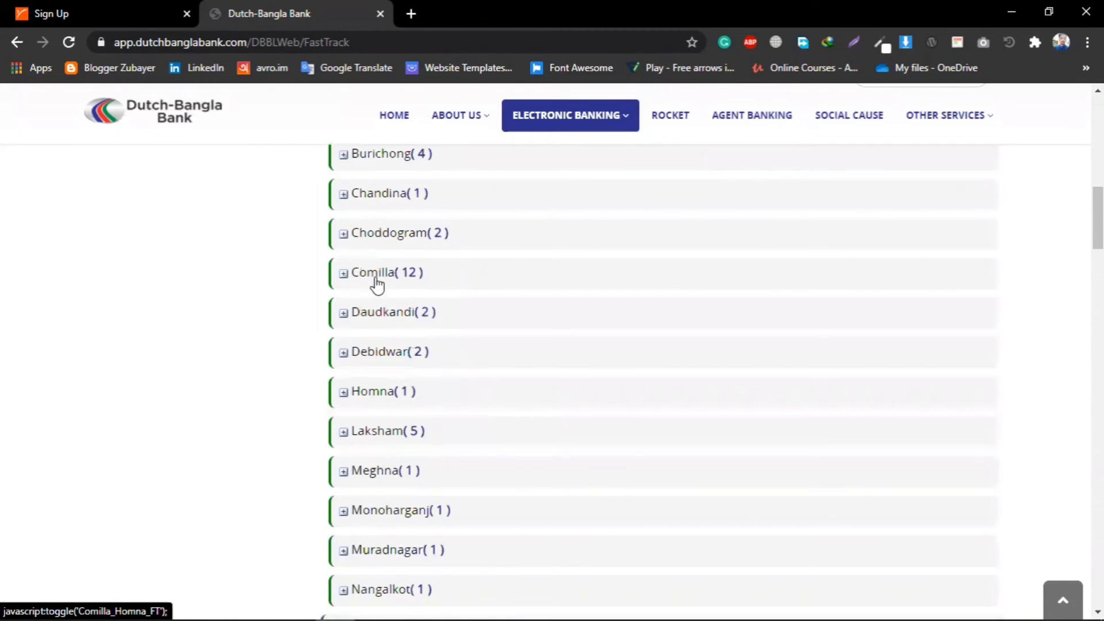
{"action": "left_click", "coordinate": [380, 281]}
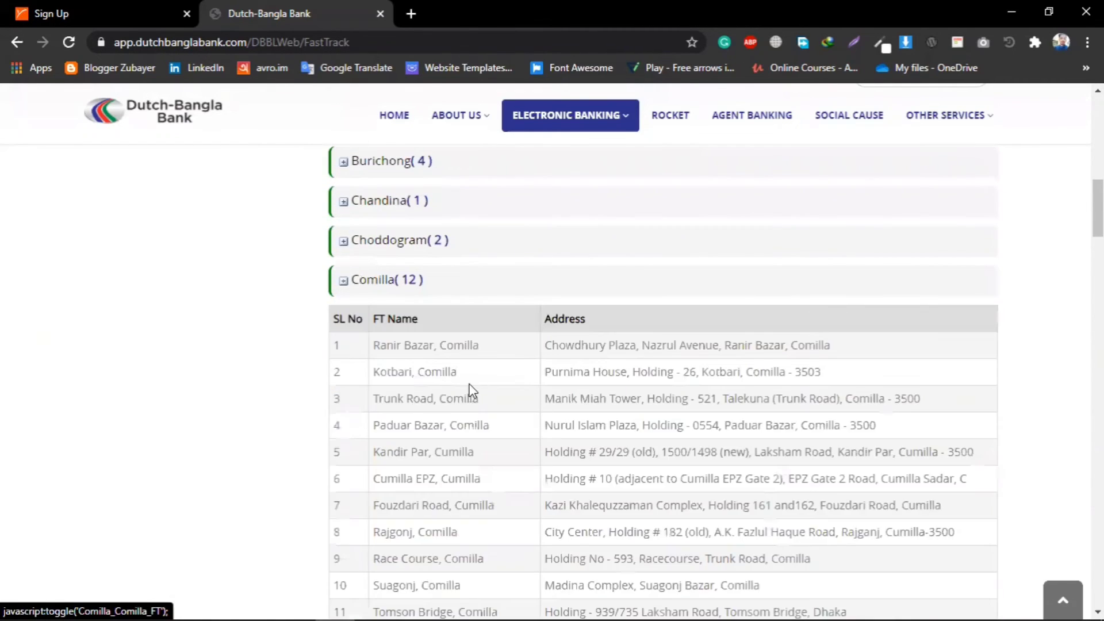
{"action": "scroll", "coordinate": [471, 391], "scroll_direction": "down", "scroll_amount": 2}
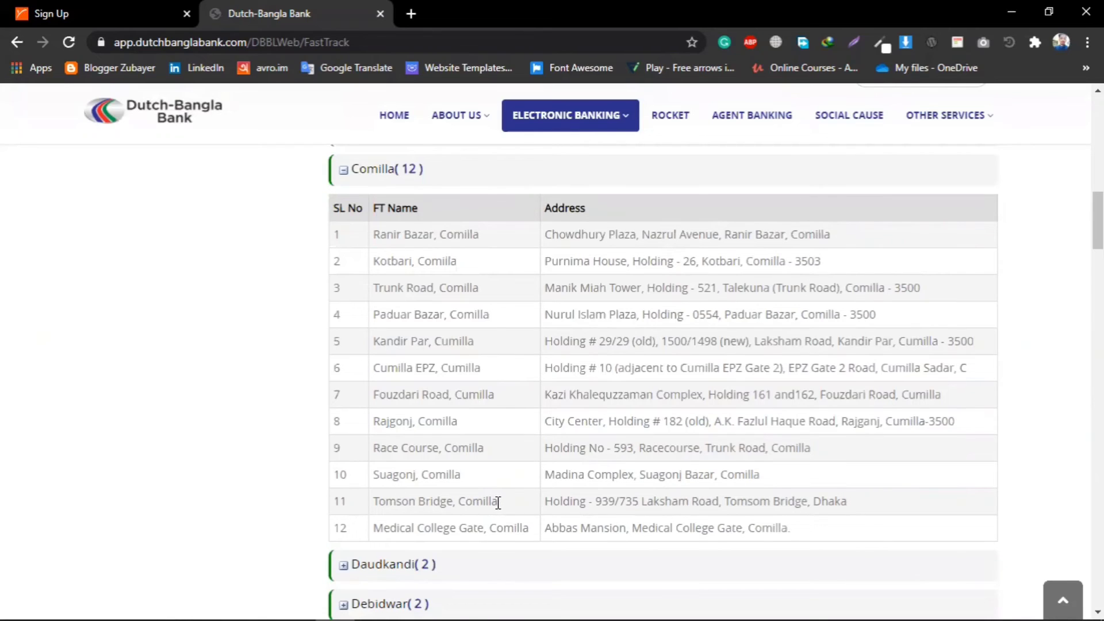
{"action": "left_click_drag", "start_coordinate": [498, 502], "coordinate": [372, 501]}
{"action": "key", "text": "ctrl+c"}
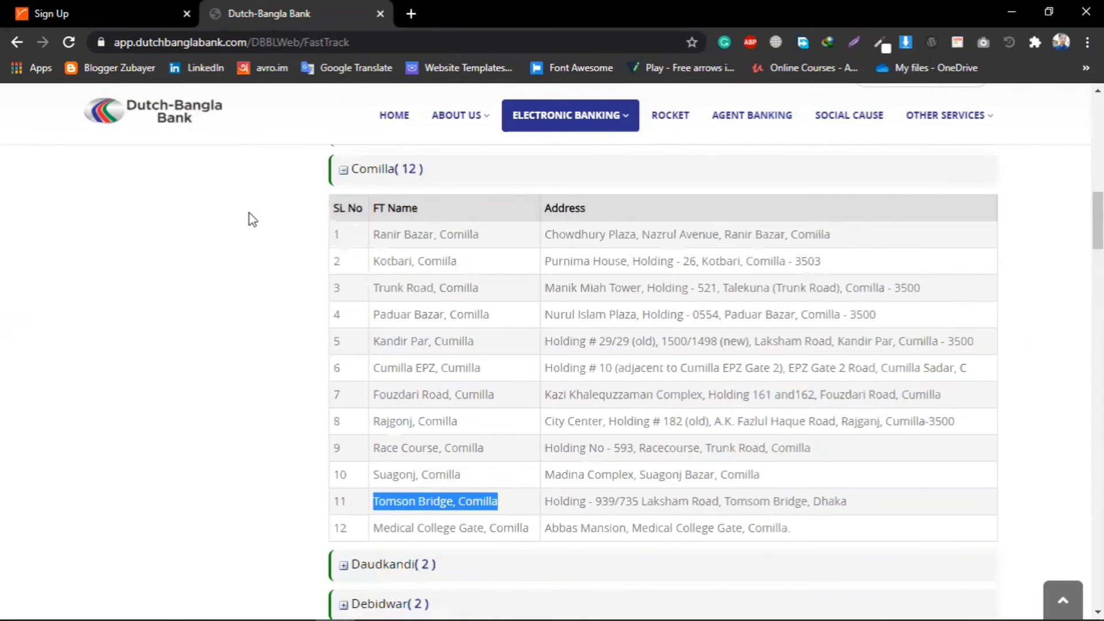
{"action": "left_click", "coordinate": [102, 2]}
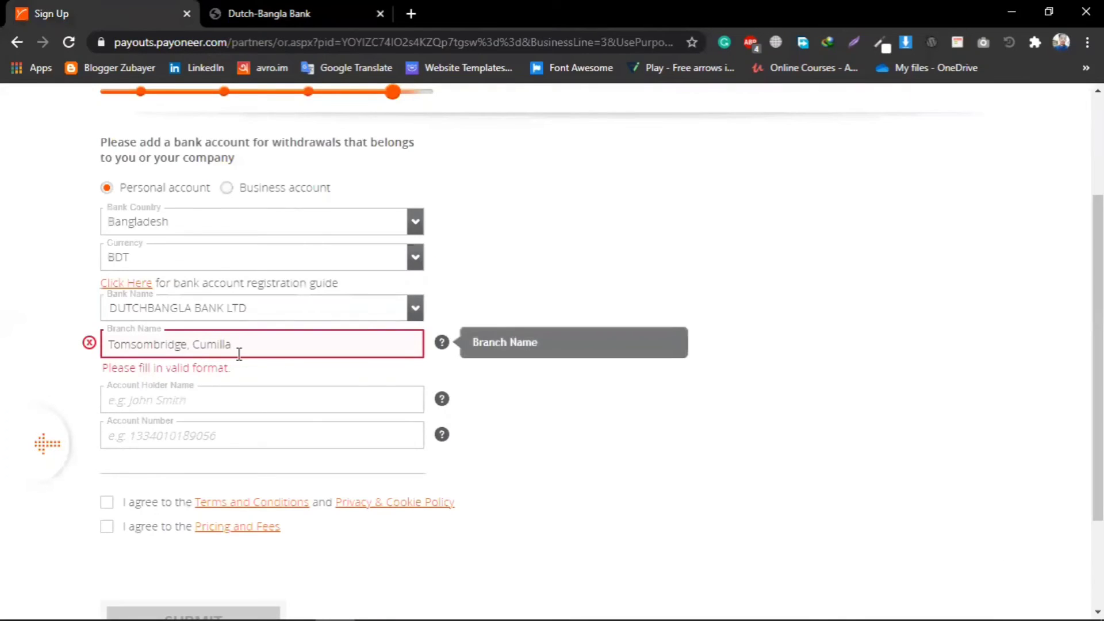
Replace the Branch Name entry with the pasted 'Tomson Bridge, Comilla'.
{"action": "left_click_drag", "start_coordinate": [239, 346], "coordinate": [77, 345]}
{"action": "left_click", "coordinate": [78, 344]}
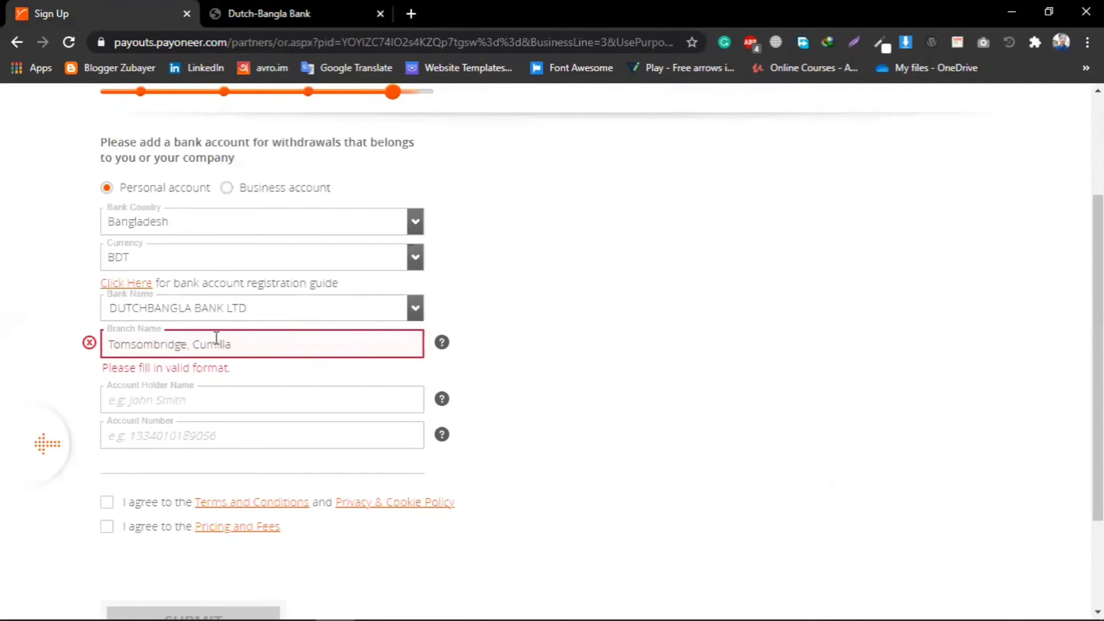
{"action": "mouse_move", "coordinate": [243, 344]}
{"action": "left_mouse_down"}
{"action": "mouse_move", "coordinate": [109, 346]}
{"action": "mouse_move", "coordinate": [245, 351]}
{"action": "left_mouse_up"}
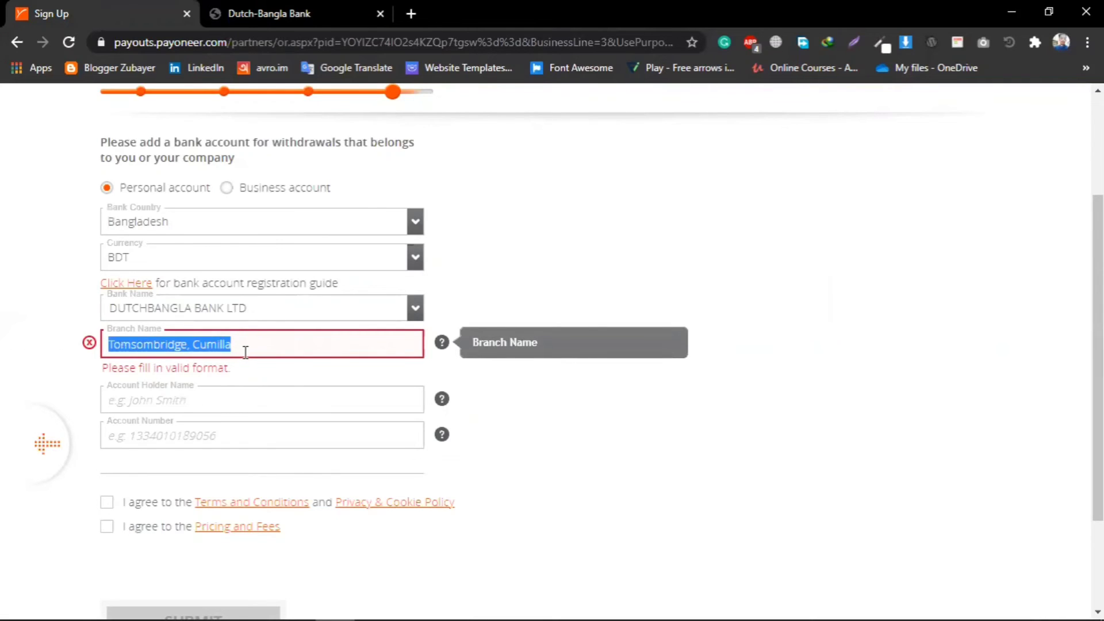
{"action": "key", "text": "ctrl+v"}
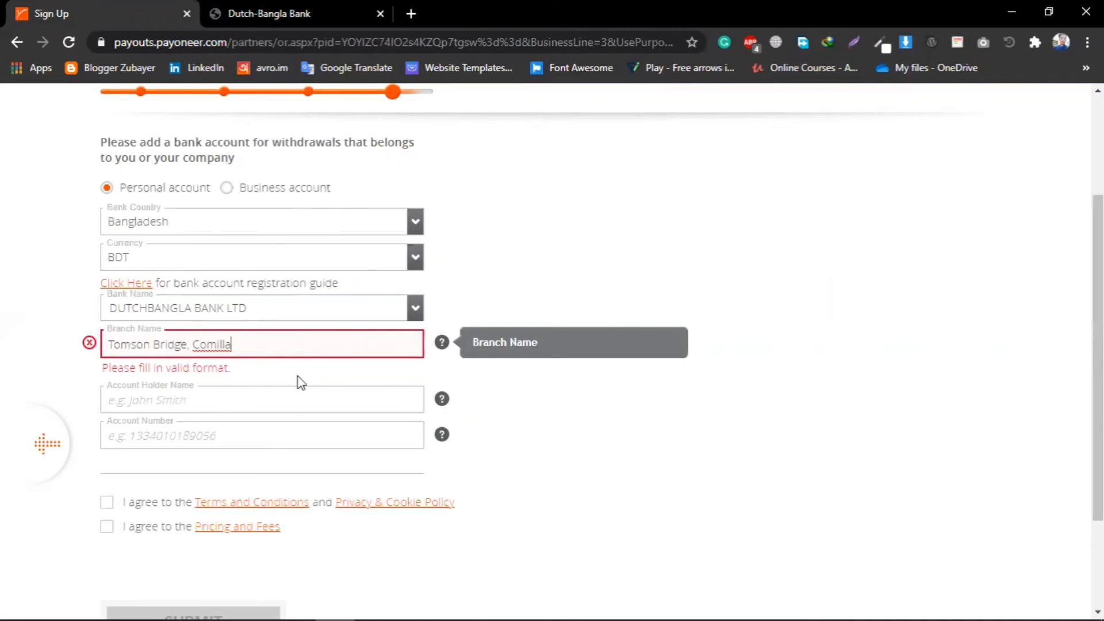
Fill in the account holder's full name in Account Holder Name.
{"action": "left_click", "coordinate": [234, 398]}
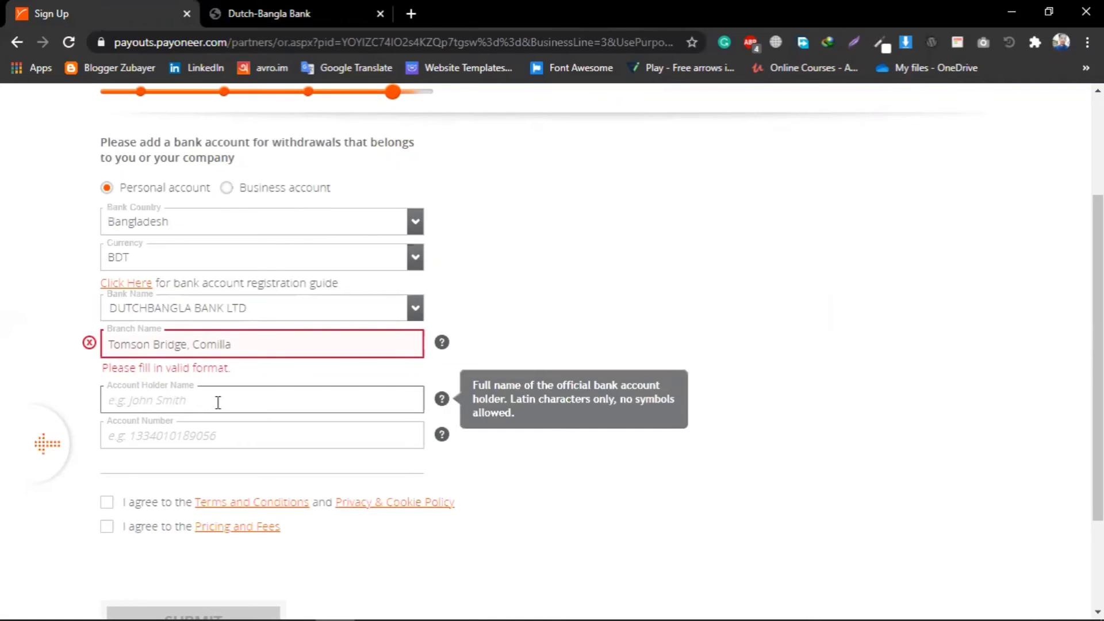
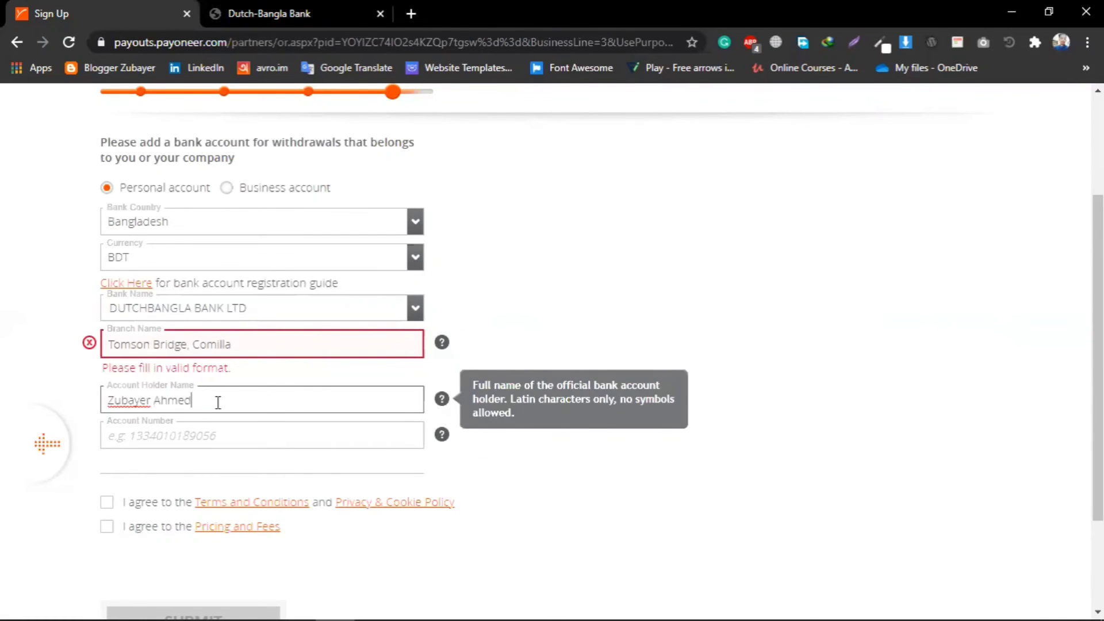
{"action": "left_click", "coordinate": [238, 16]}
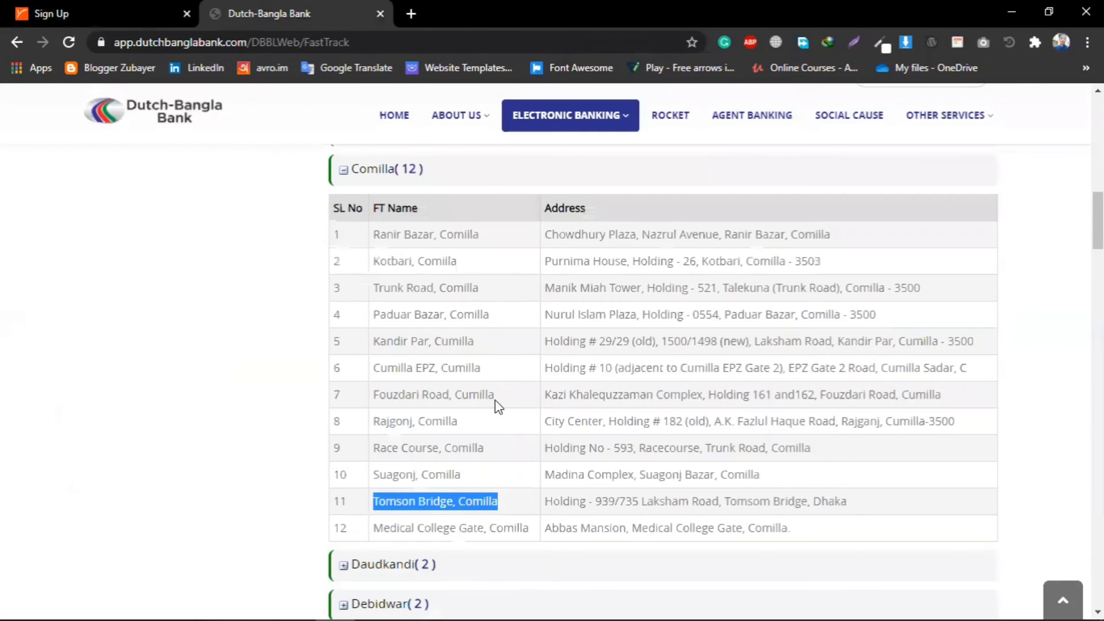
Highlight the Tomson Bridge branch address under the Comilla district list, then return to the Payoneer bank form.
{"action": "scroll", "coordinate": [493, 399], "scroll_direction": "down", "scroll_amount": 1}
{"action": "scroll", "coordinate": [494, 400], "scroll_direction": "up", "scroll_amount": 1}
{"action": "scroll", "coordinate": [529, 505], "scroll_direction": "down", "scroll_amount": 2}
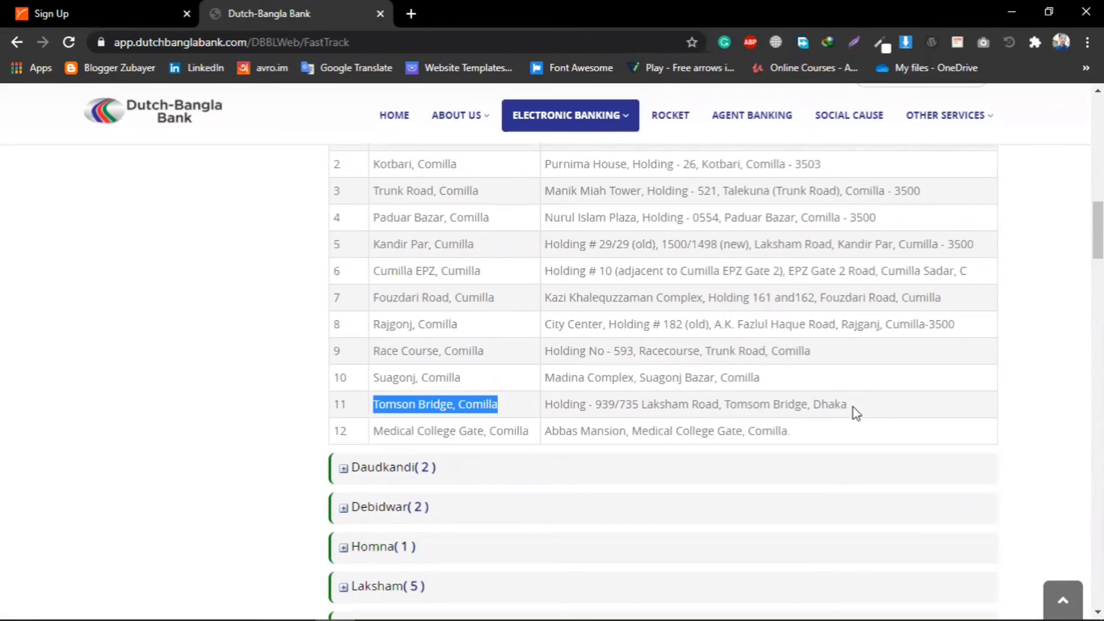
{"action": "left_click_drag", "start_coordinate": [848, 404], "coordinate": [503, 399]}
{"action": "scroll", "coordinate": [502, 399], "scroll_direction": "up", "scroll_amount": 3}
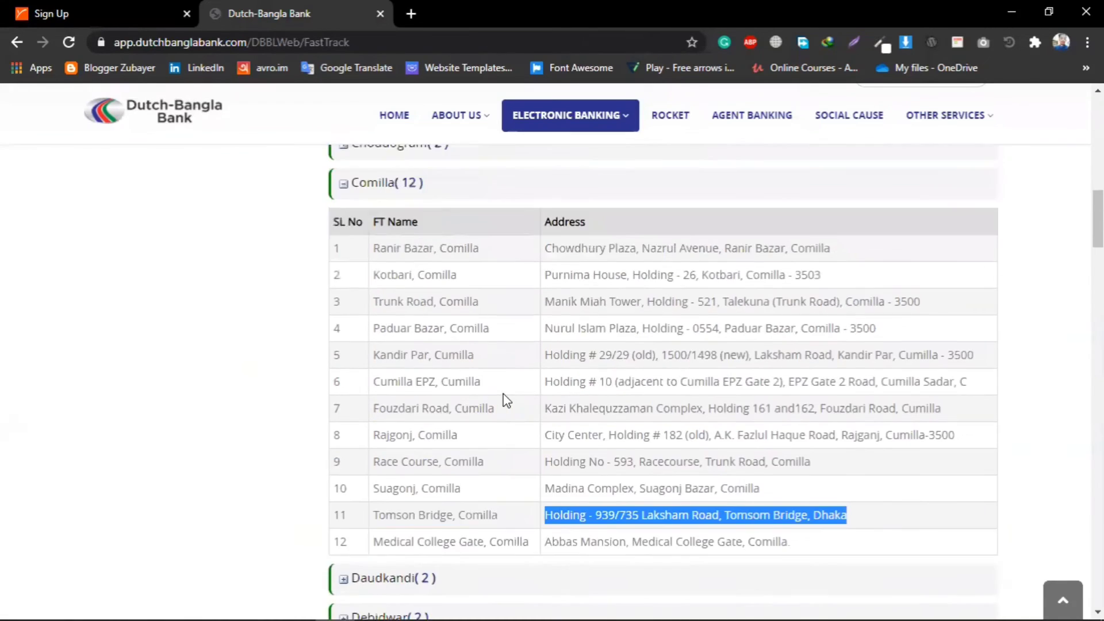
{"action": "scroll", "coordinate": [492, 473], "scroll_direction": "down", "scroll_amount": 2}
{"action": "scroll", "coordinate": [485, 476], "scroll_direction": "up", "scroll_amount": 5}
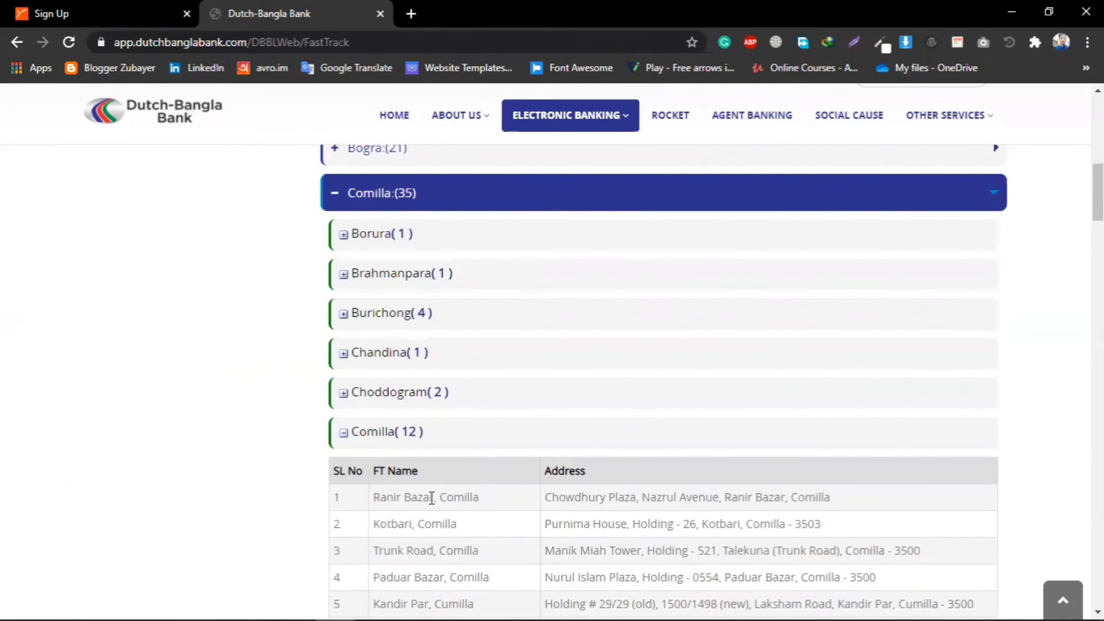
{"action": "left_click", "coordinate": [122, 9]}
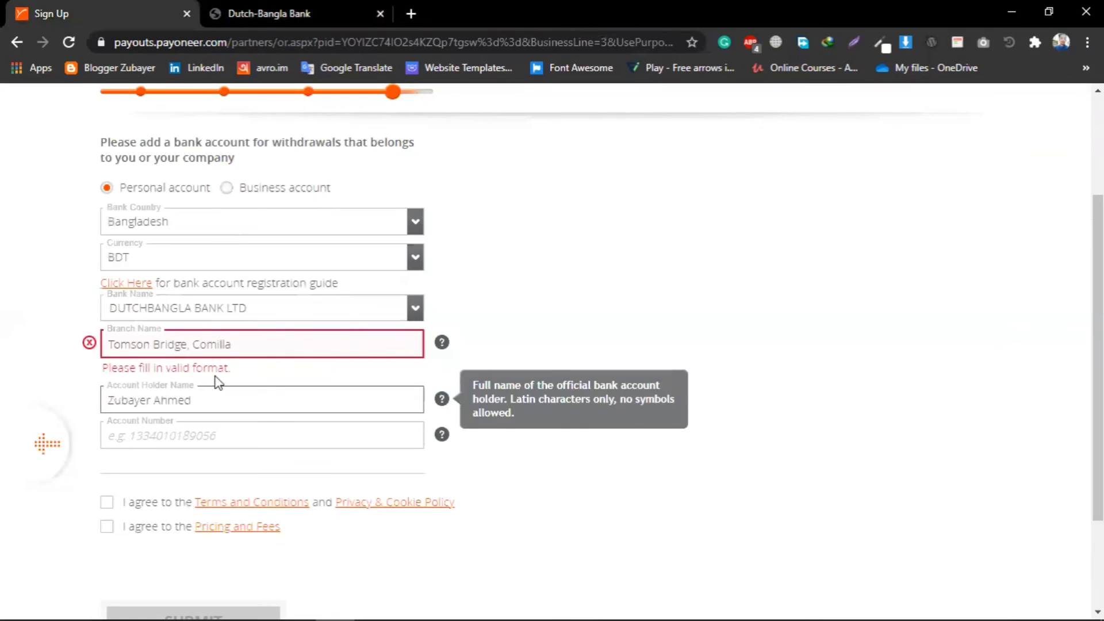
Shorten the Branch Name from 'Tomson Bridge, Comilla' to just 'Comilla'.
{"action": "left_click", "coordinate": [194, 344]}
{"action": "key", "text": "BackSpace"}
{"action": "key", "text": "BackSpace"}
{"action": "key", "text": "BackSpace"}
{"action": "key", "text": "BackSpace"}
{"action": "key", "text": "BackSpace"}
{"action": "key", "text": "BackSpace"}
{"action": "key", "text": "BackSpace"}
{"action": "key", "text": "BackSpace"}
{"action": "key", "text": "BackSpace"}
{"action": "key", "text": "BackSpace"}
{"action": "key", "text": "BackSpace"}
{"action": "key", "text": "BackSpace"}
{"action": "key", "text": "BackSpace"}
{"action": "key", "text": "BackSpace"}
{"action": "key", "text": "BackSpace"}
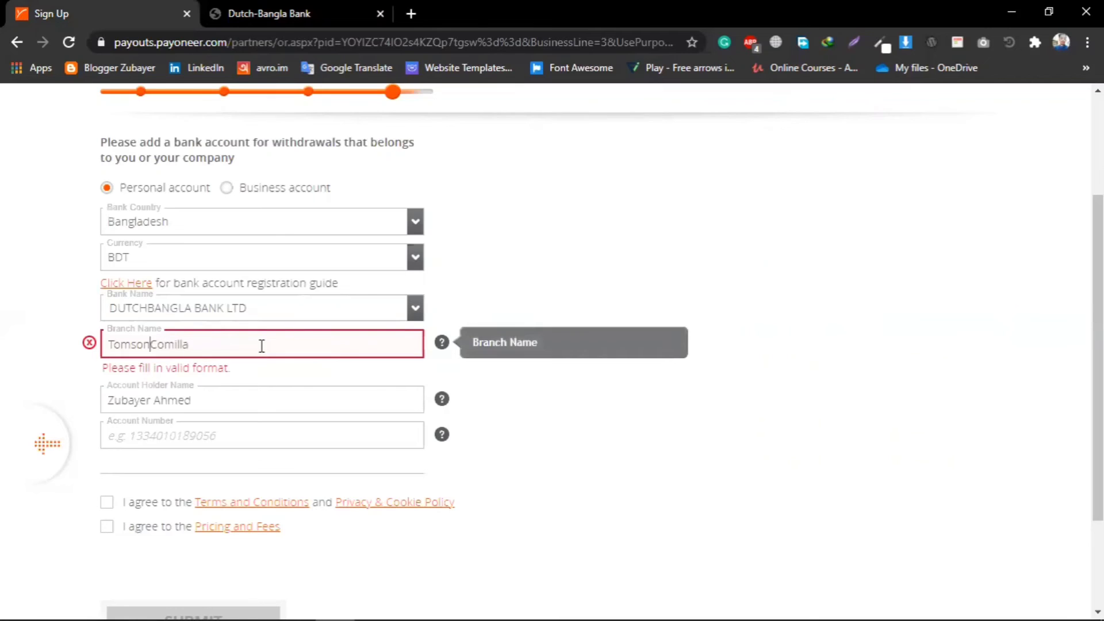
{"action": "left_click", "coordinate": [237, 399]}
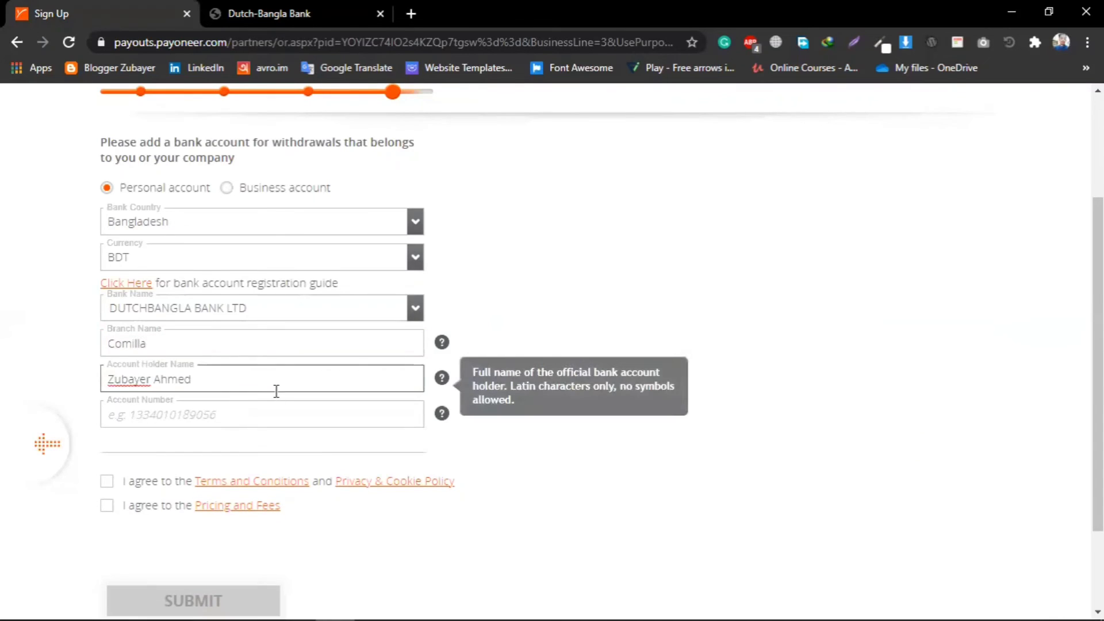
Enter the bank account number, correcting mistyped digits and deleting the two stray dots.
{"action": "left_click", "coordinate": [214, 417]}
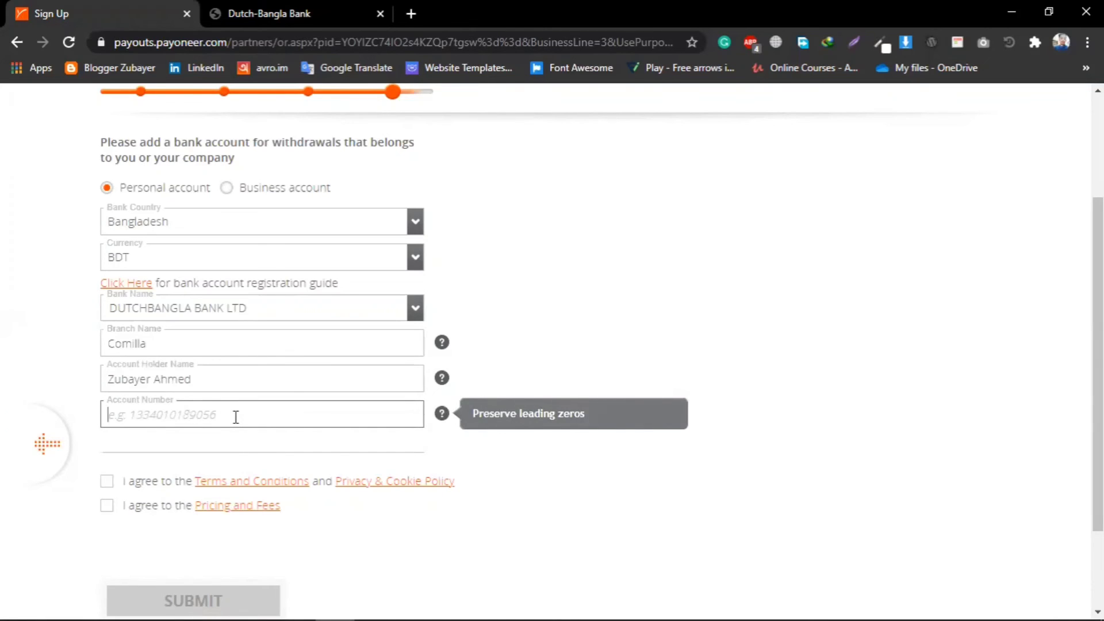
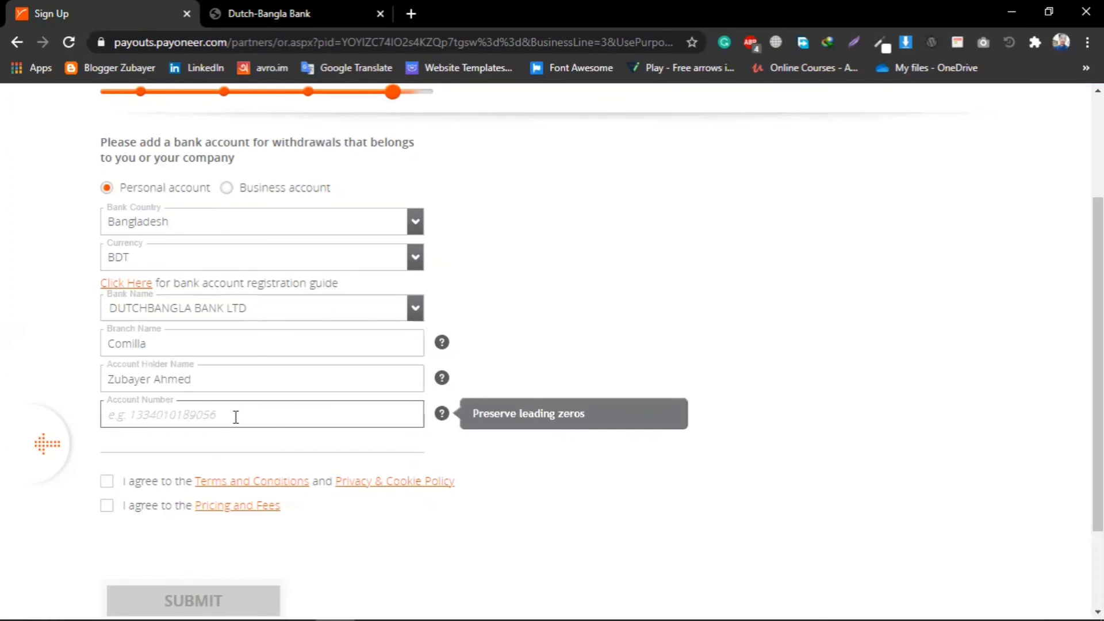
{"action": "left_click", "coordinate": [129, 415]}
{"action": "key", "text": "BackSpace"}
{"action": "left_click", "coordinate": [151, 414]}
{"action": "key", "text": "BackSpace"}
Agree to the Terms and Conditions and the Pricing and Fees, then submit the form.
{"action": "scroll", "coordinate": [234, 417], "scroll_direction": "down", "scroll_amount": 2}
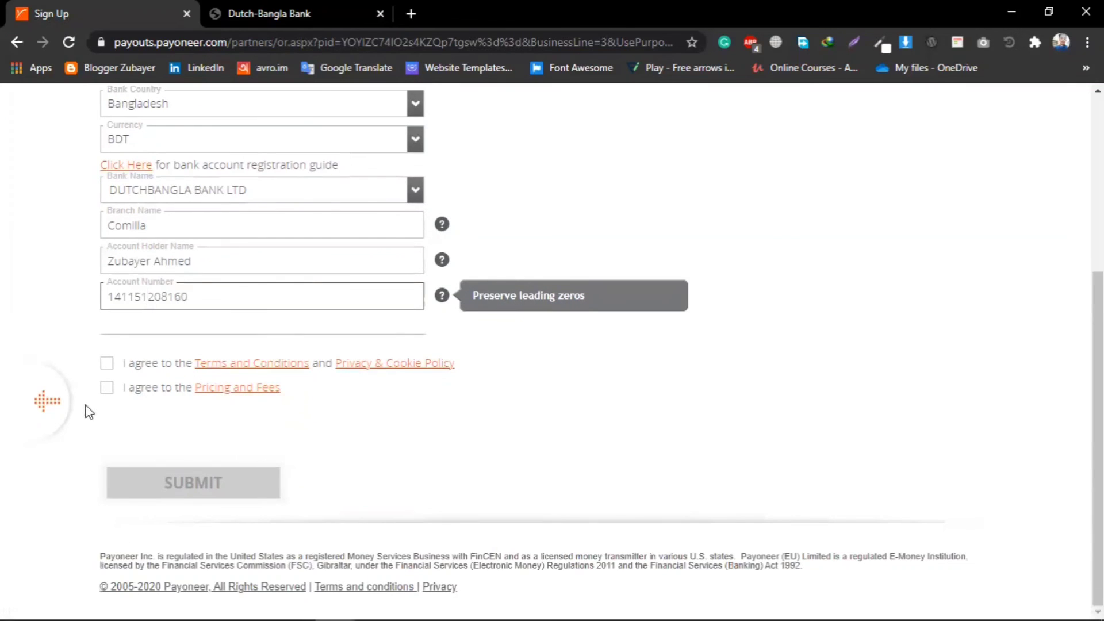
{"action": "left_click", "coordinate": [106, 363]}
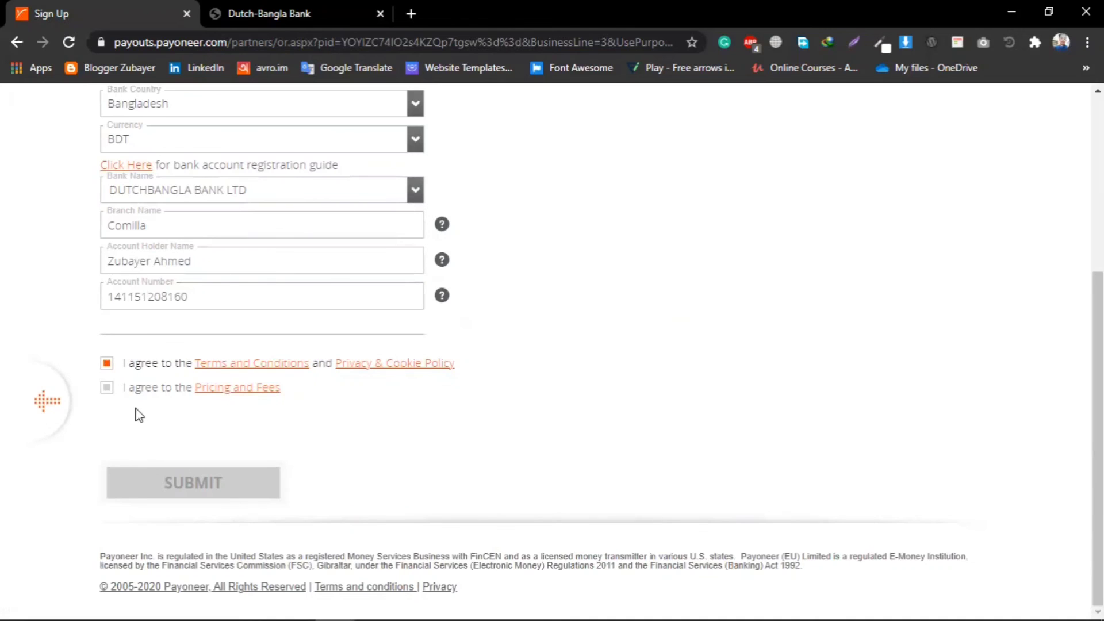
{"action": "left_click", "coordinate": [106, 388]}
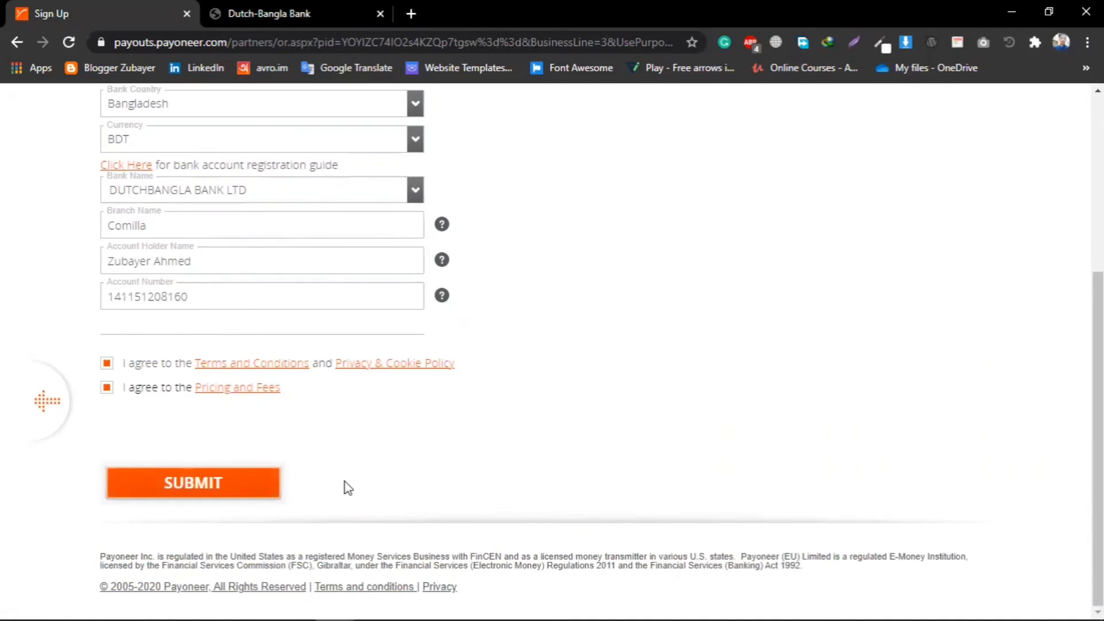
{"action": "scroll", "coordinate": [348, 488], "scroll_direction": "up", "scroll_amount": 1}
{"action": "left_click", "coordinate": [222, 566]}
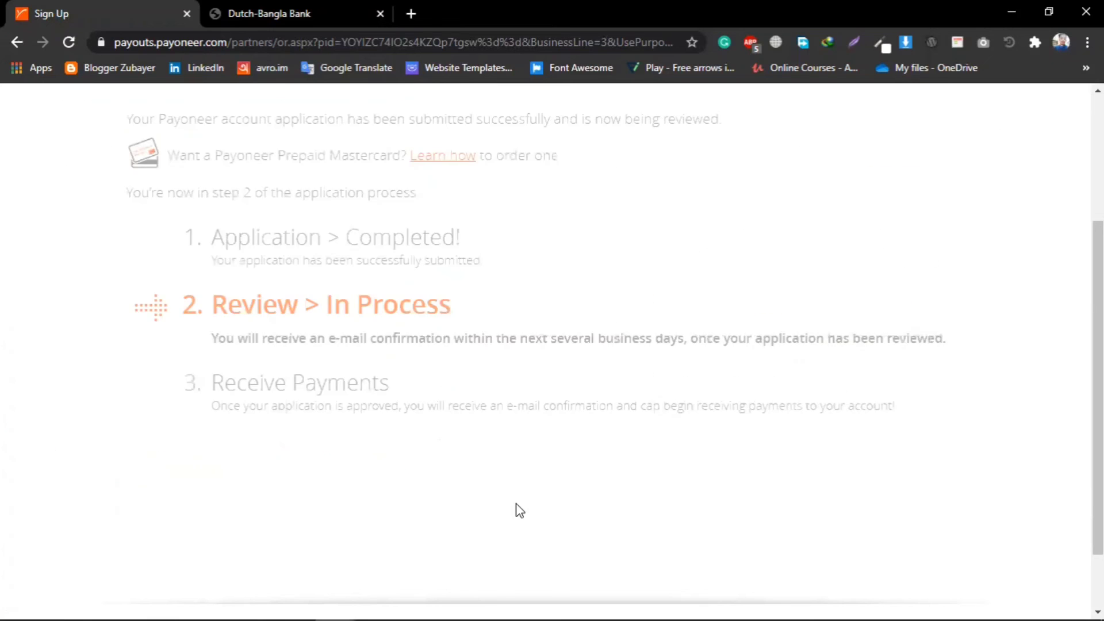
Scroll through the Congratulations page showing the application at Review In Process.
{"action": "scroll", "coordinate": [519, 510], "scroll_direction": "up", "scroll_amount": 2}
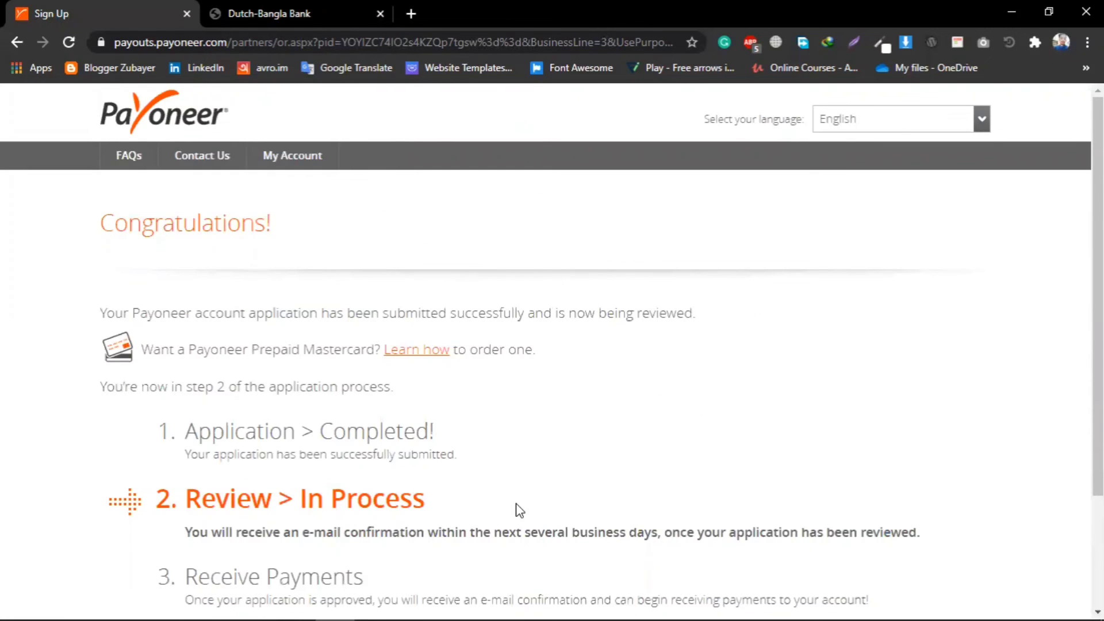
{"action": "scroll", "coordinate": [519, 510], "scroll_direction": "down", "scroll_amount": 3}
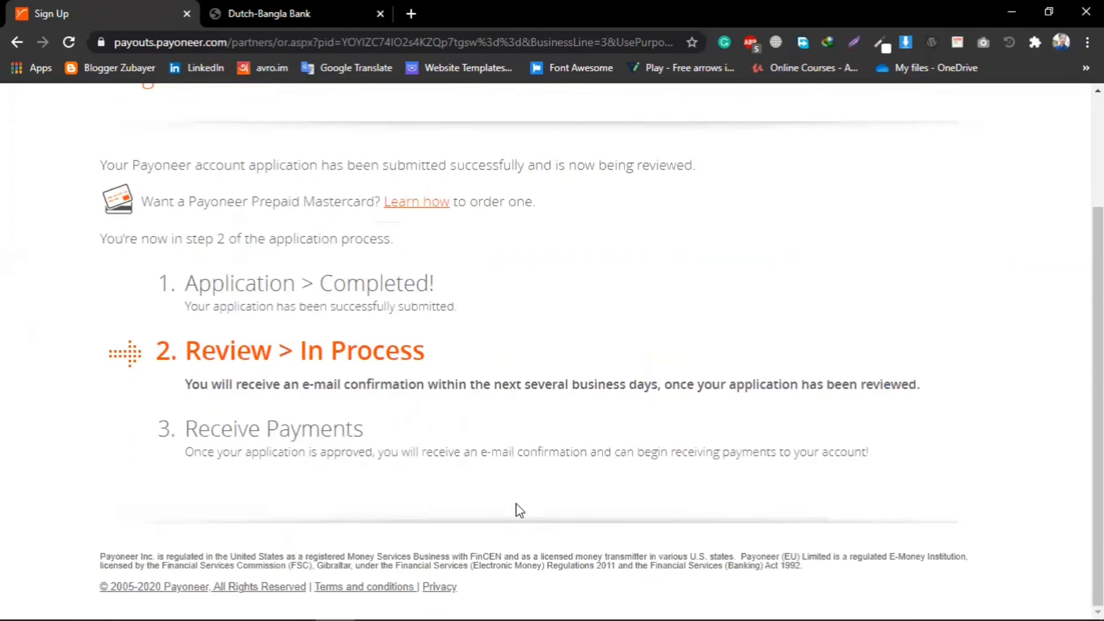
{"action": "scroll", "coordinate": [519, 510], "scroll_direction": "up", "scroll_amount": 3}
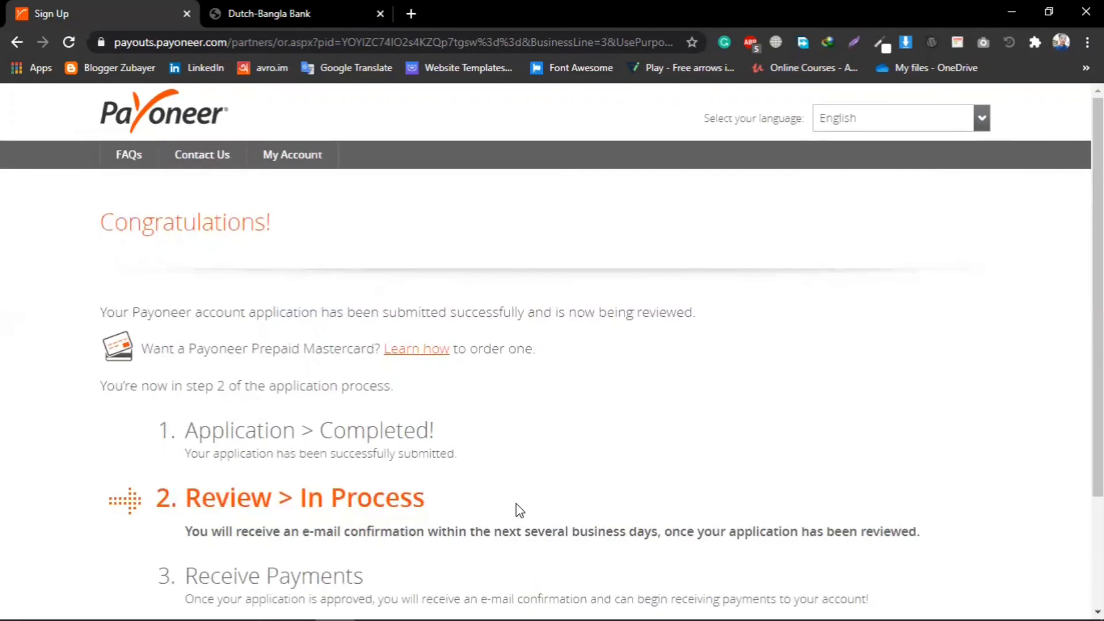
{"action": "scroll", "coordinate": [520, 510], "scroll_direction": "down", "scroll_amount": 2}
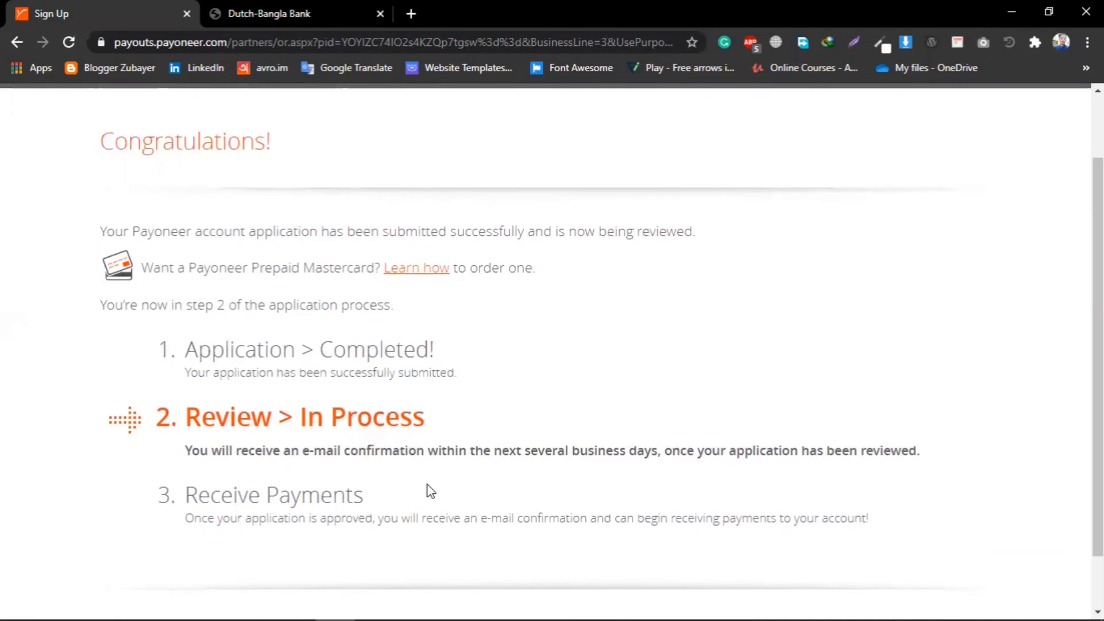
{"action": "scroll", "coordinate": [430, 490], "scroll_direction": "down", "scroll_amount": 1}
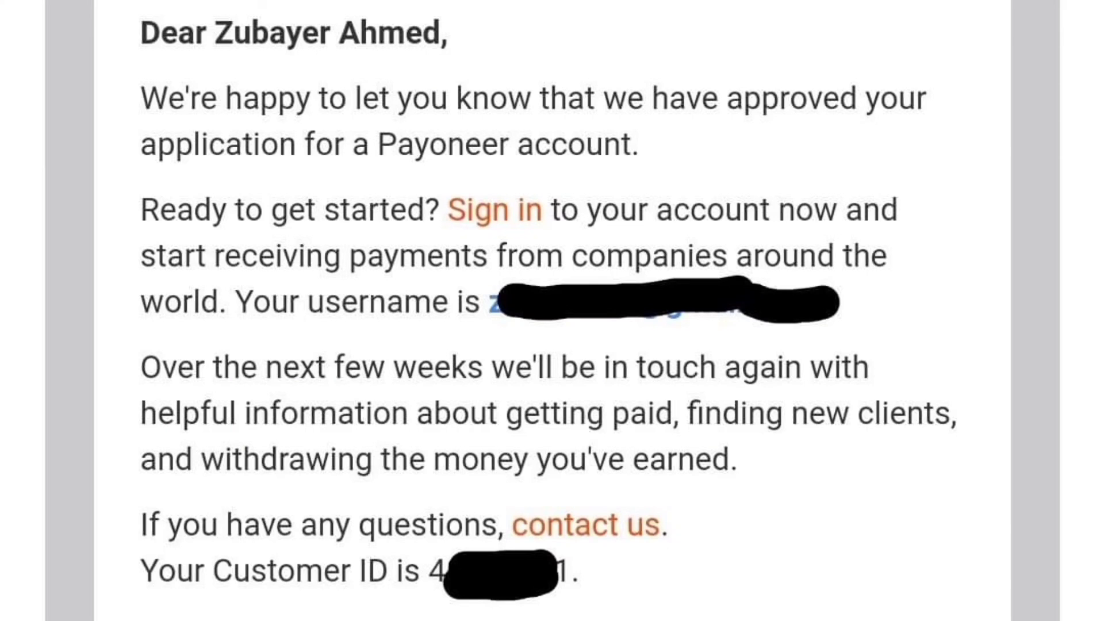